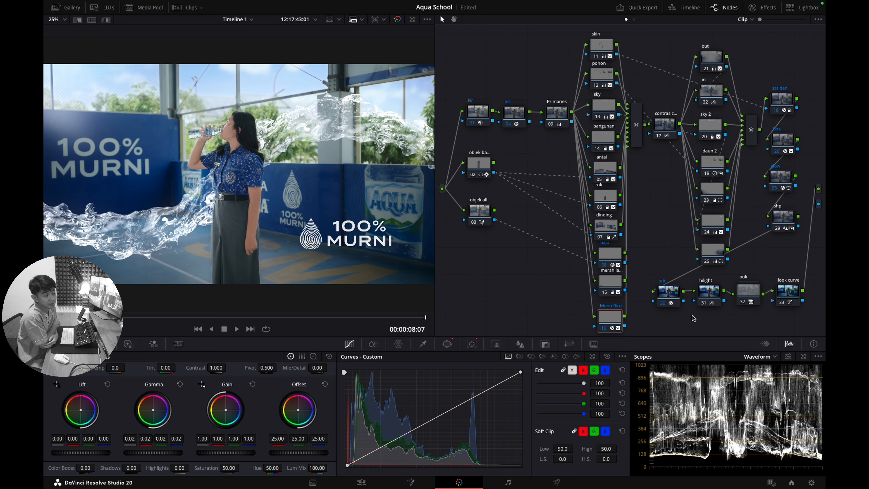
- Review the project's color management settings for color science, timeline color space and output color space, and close the settings
key(shift+9)
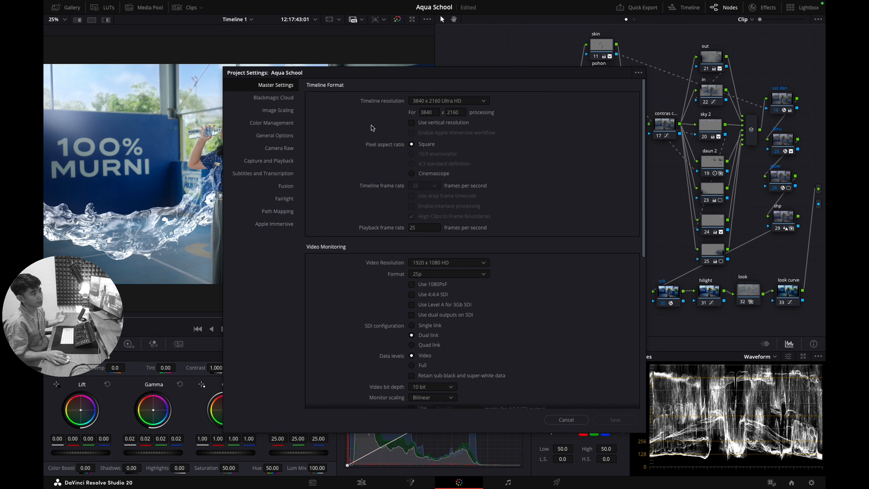
click(289, 124)
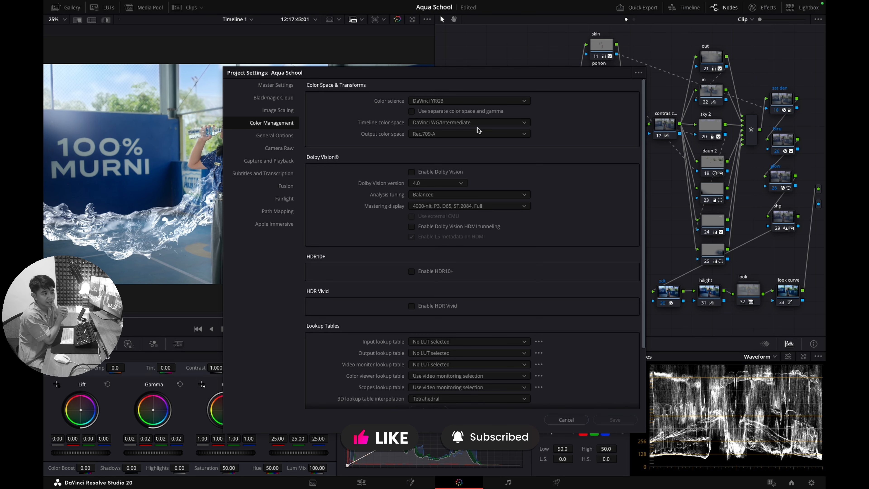
key(Escape)
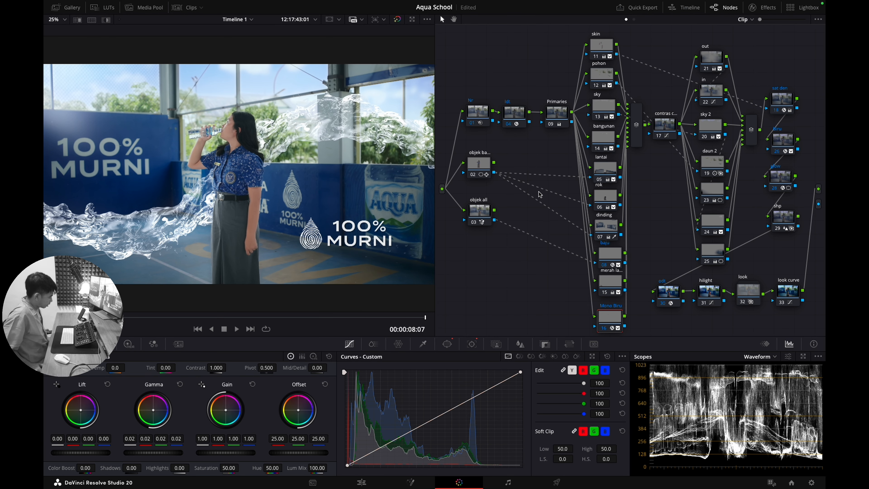
- Disable every node in the clip's node graph to show the ungraded log footage
key(alt+d)
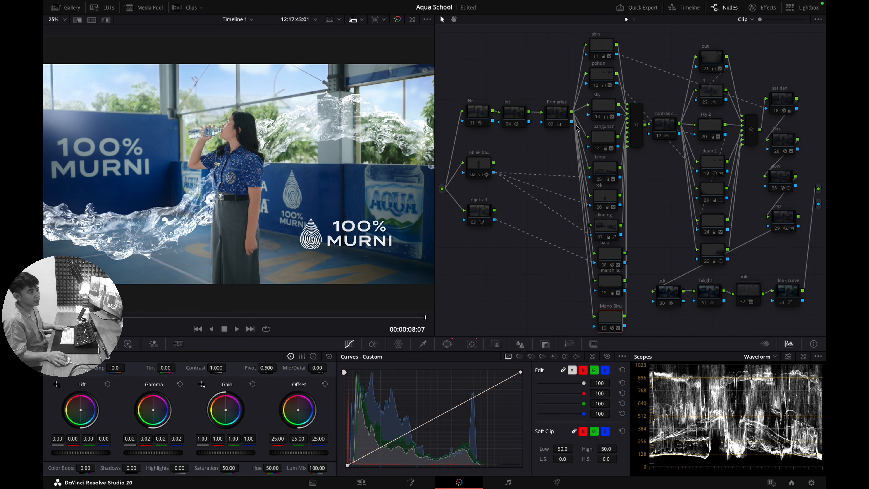
click(74, 329)
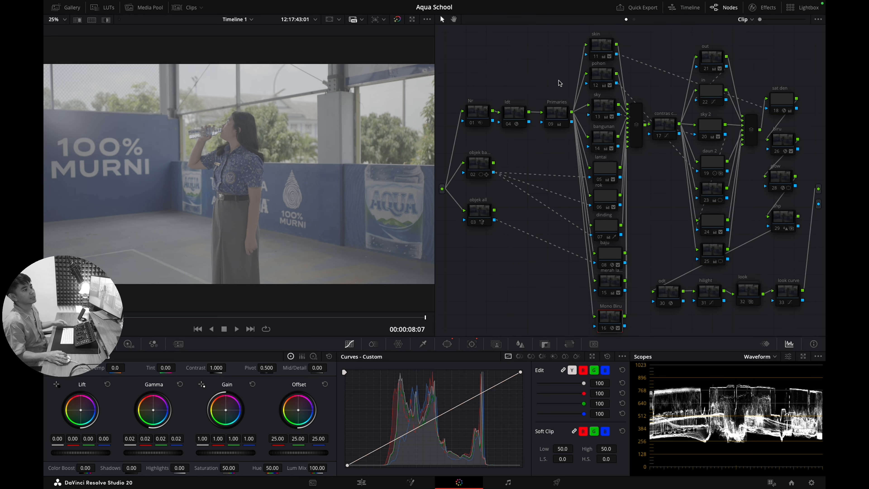
- Enable the idt node and inspect its Color Space Transform settings
click(514, 115)
key(ctrl+d)
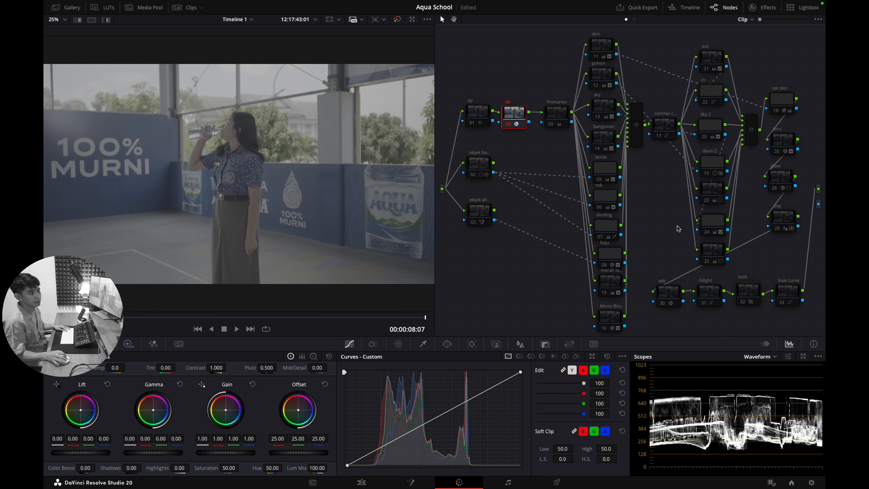
click(764, 8)
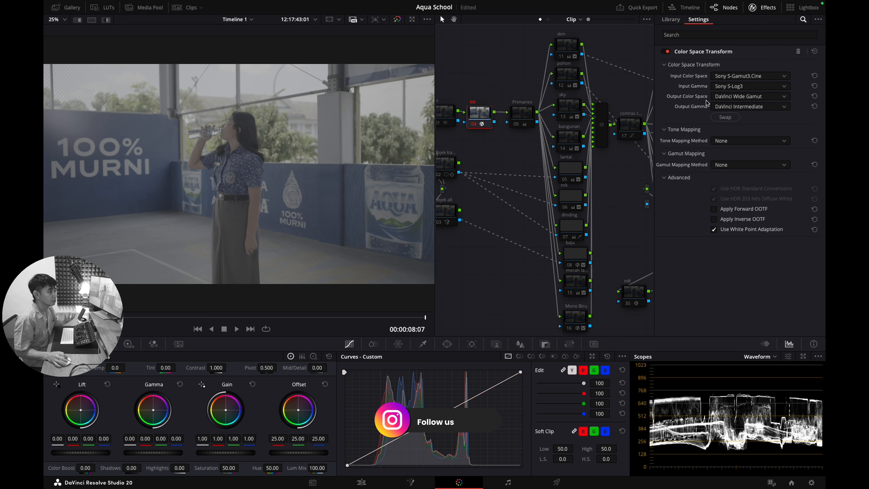
click(755, 7)
- Enable the odt node and inspect its DCTL settings
click(670, 297)
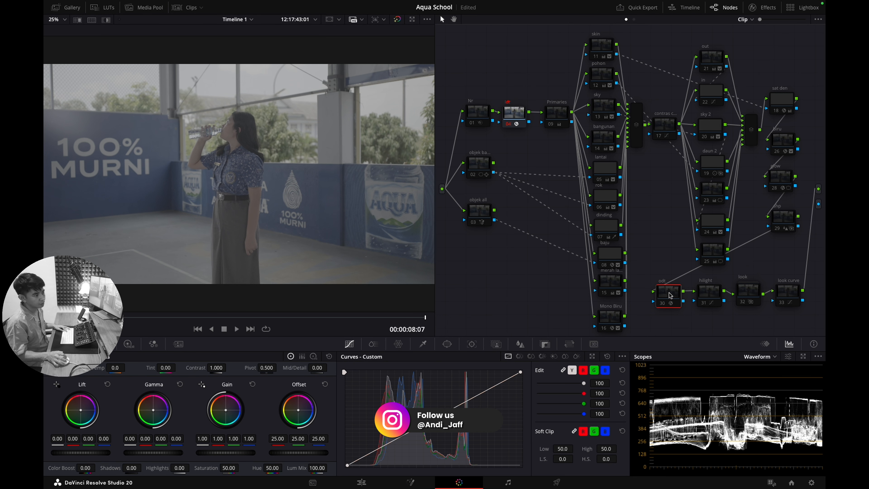
key(super+d)
click(757, 11)
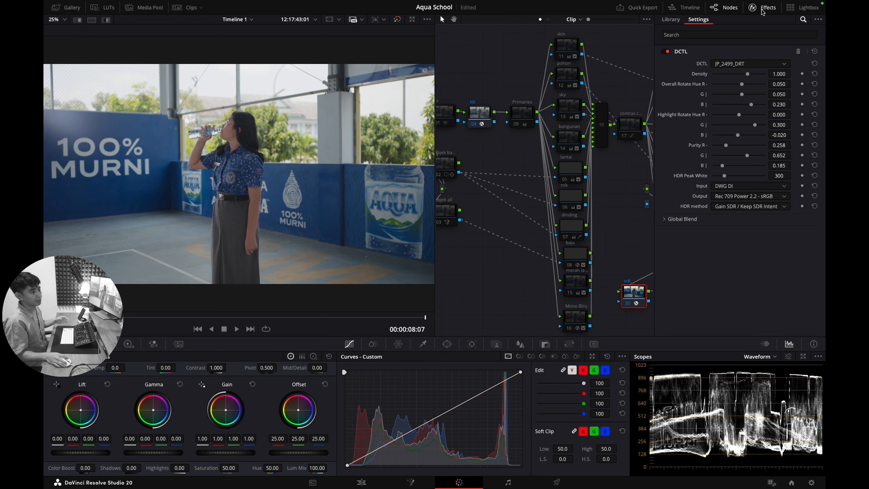
click(762, 11)
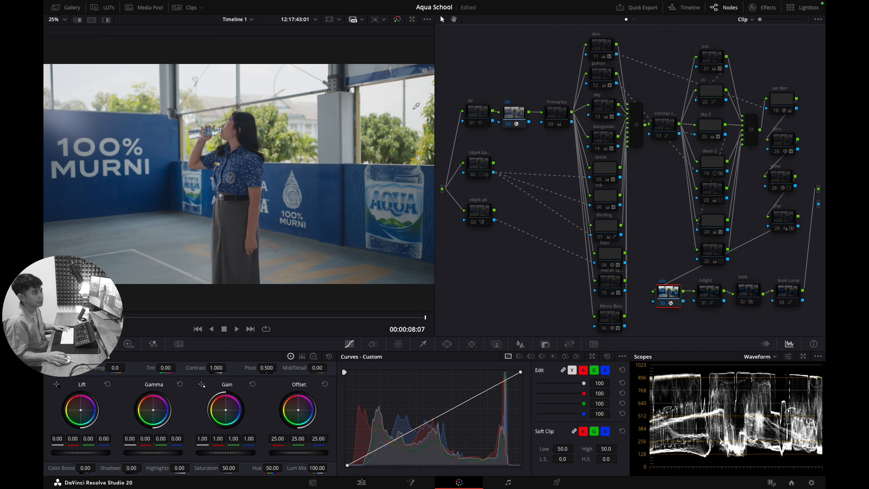
- Enable the Nr node and show its temporal and spatial noise reduction settings, with the blue wall in close view
scroll(161, 205, up, 5)
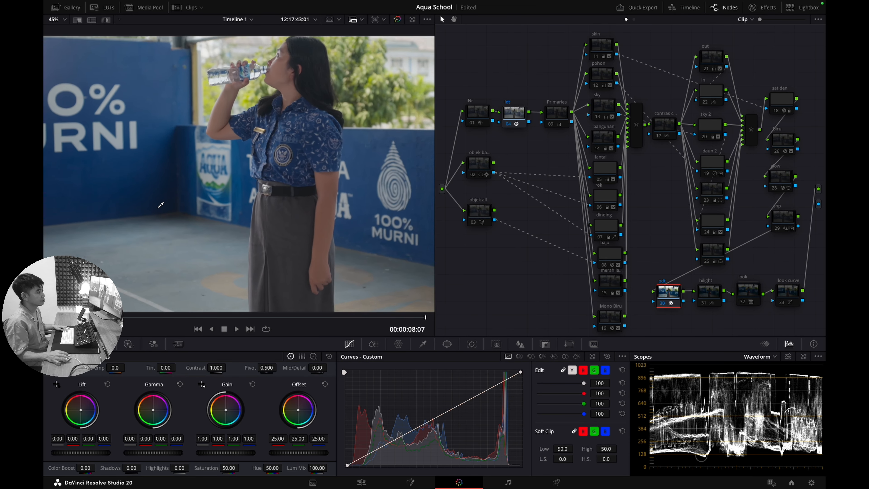
scroll(161, 205, up, 4)
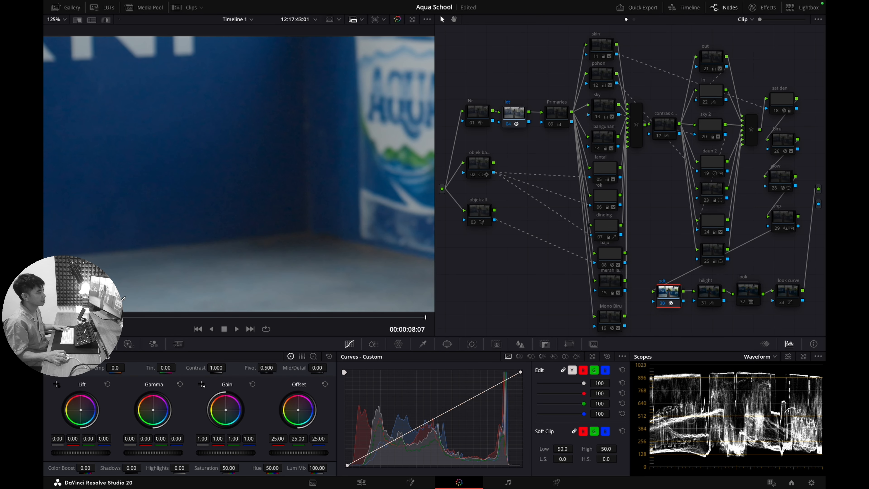
drag(339, 321, 424, 313)
click(478, 116)
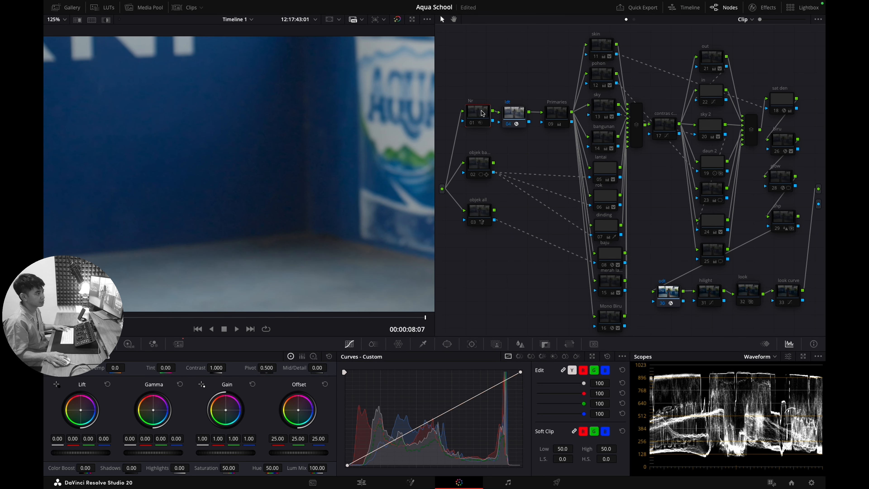
click(178, 345)
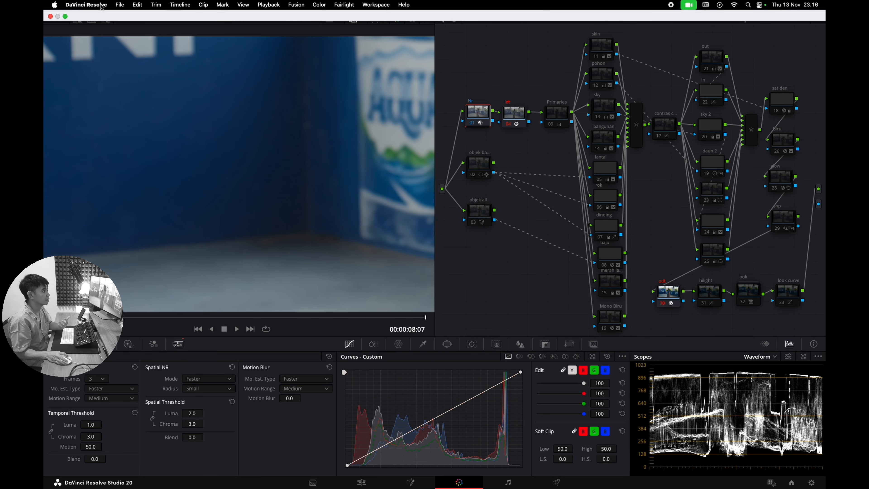
- Check the installed software version in the About window and close it
click(102, 8)
click(106, 17)
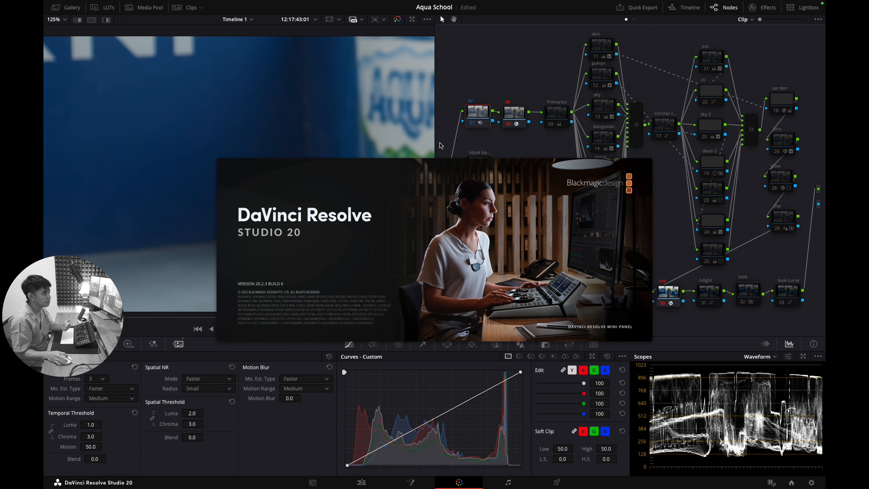
click(506, 144)
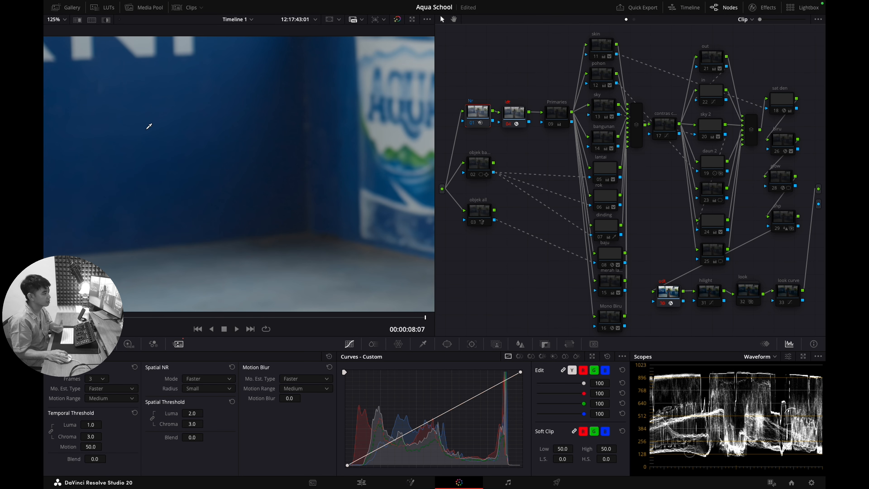
- Compare the footage with the Nr node on and off, looking closely at the woman's face and hair
scroll(202, 179, down, 5)
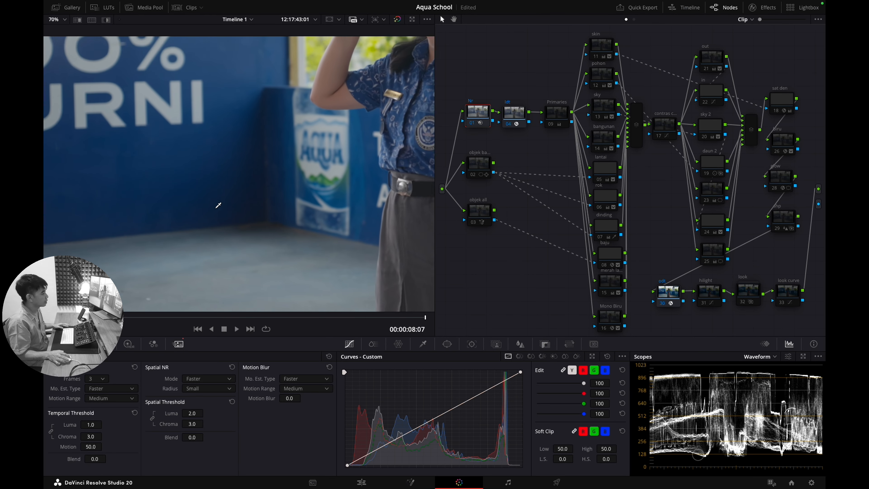
scroll(268, 143, up, 8)
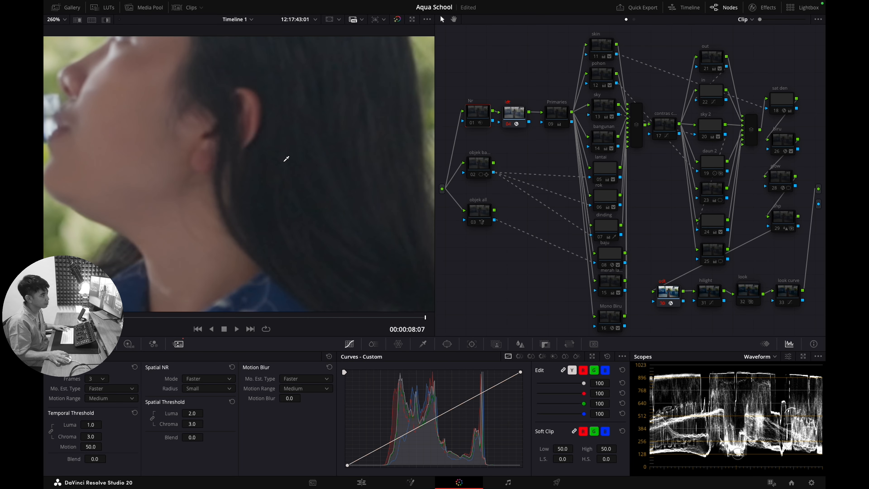
scroll(284, 159, down, 10)
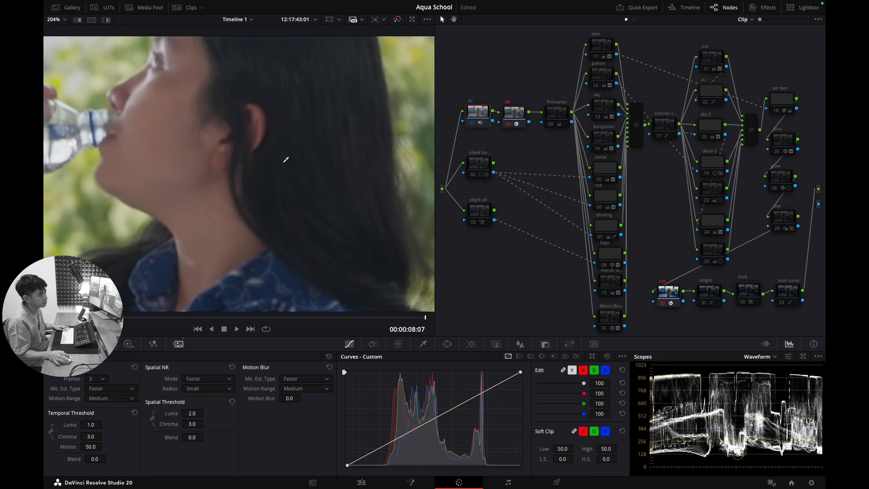
- Enable the Primaries node and show its lift, gamma, gain and saturation adjustments
click(558, 119)
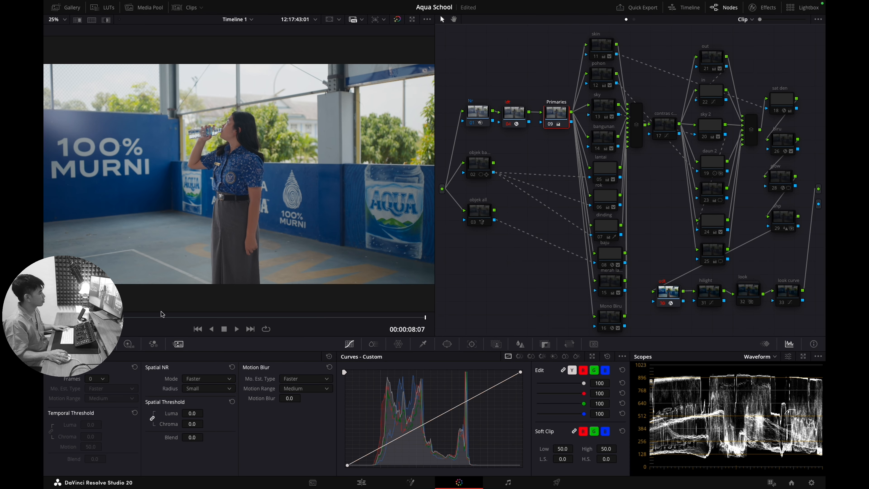
click(103, 344)
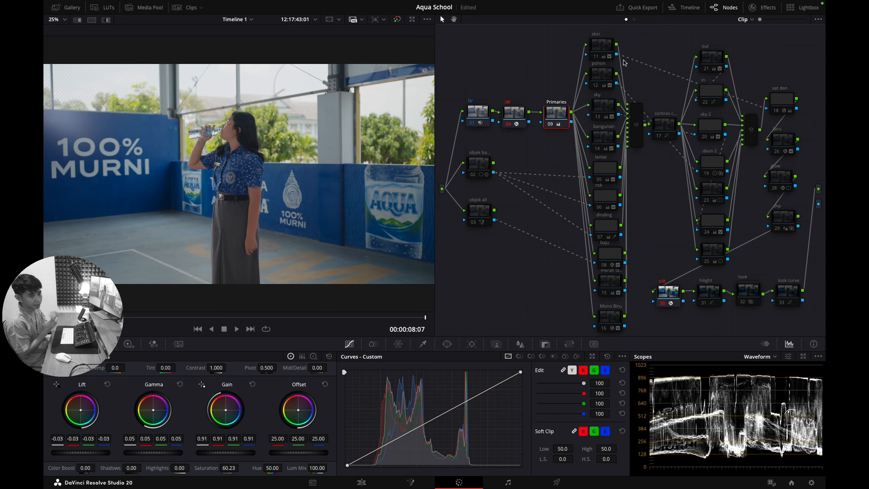
drag(472, 79, 563, 136)
- Enable the skin node and inspect its HSL qualifier selection in highlight view across the clip
click(606, 50)
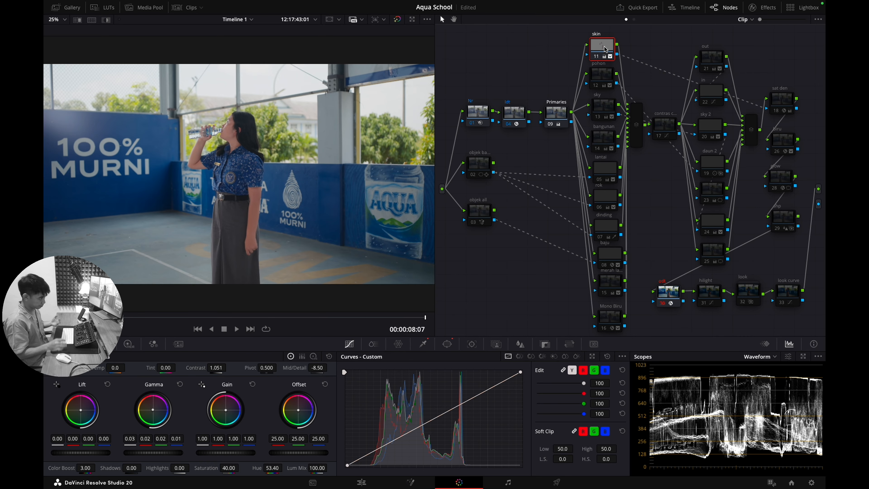
click(428, 345)
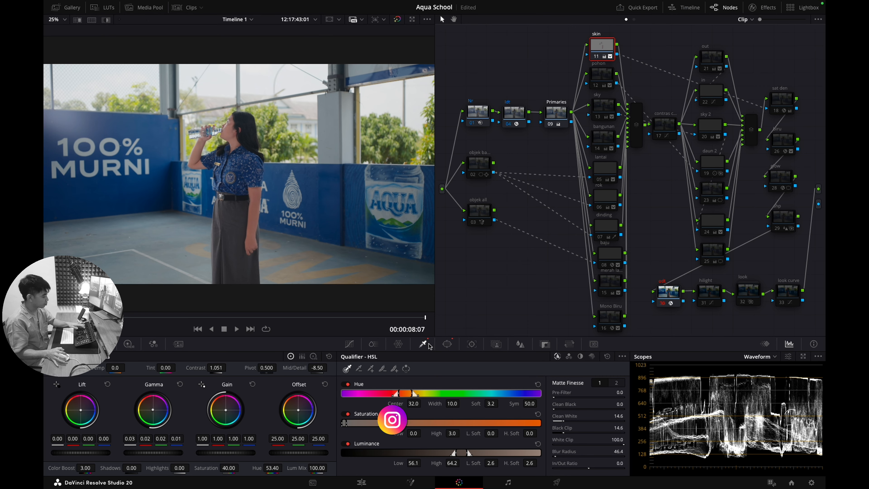
key(shift+h)
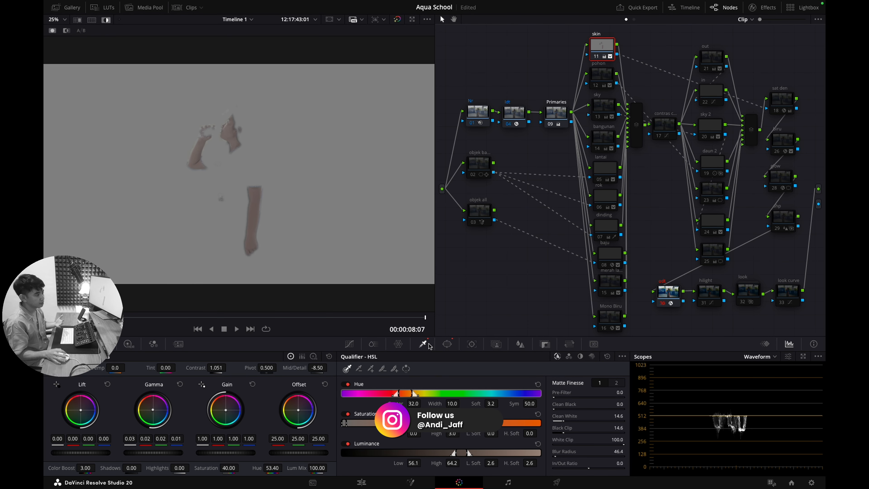
click(92, 318)
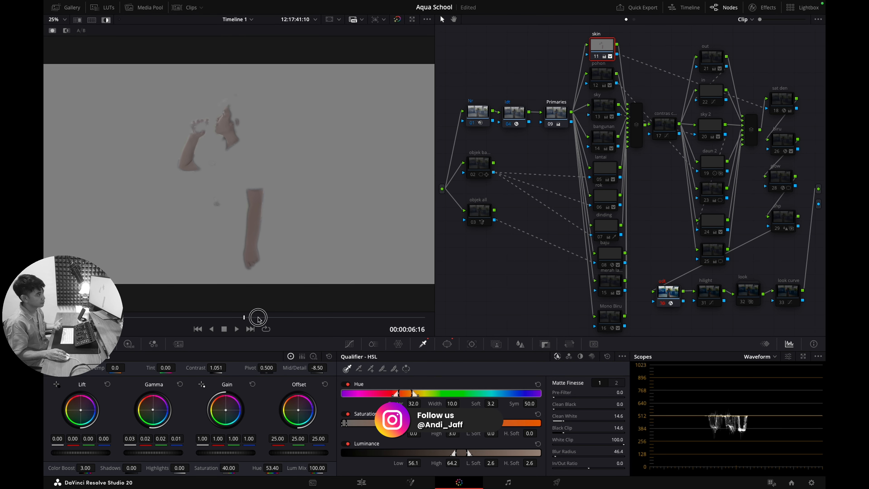
- Examine how the skin node's curve window follows the woman throughout the clip
click(448, 344)
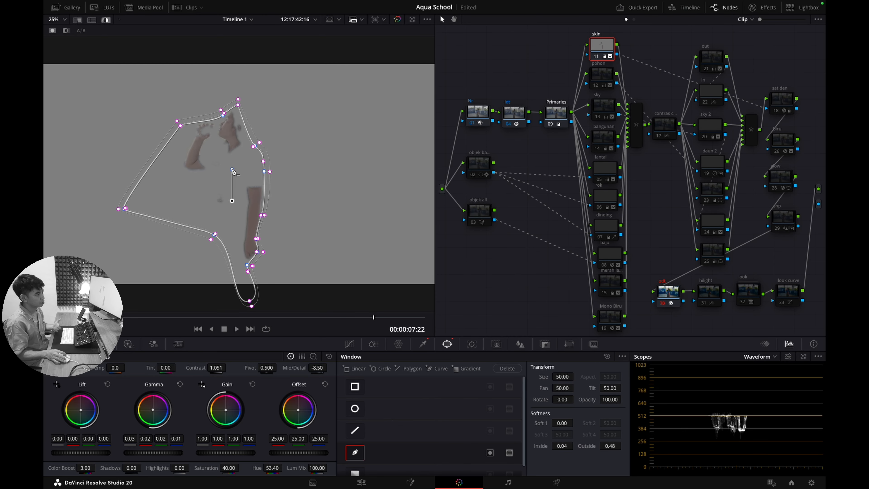
click(224, 317)
drag(93, 318, 434, 310)
- Compare the highlighted skin selection with the curve window off and on, and return to the normal view
key(shift+h)
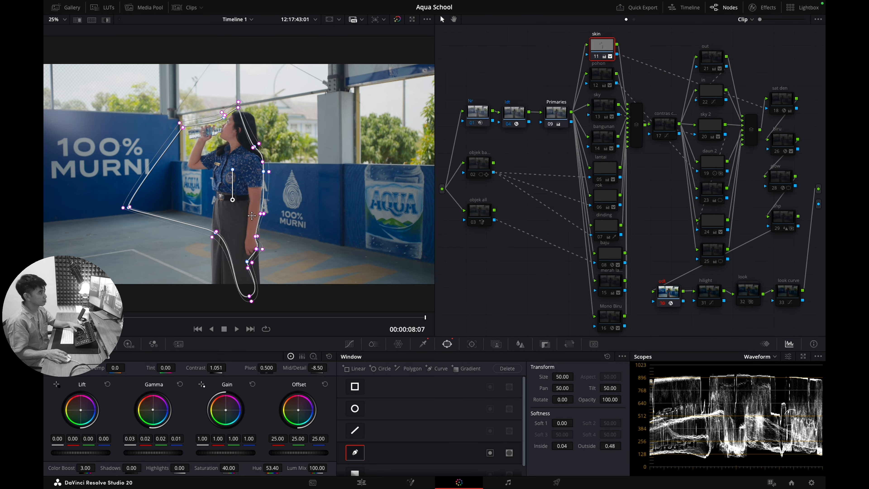
key(shift+h)
click(356, 453)
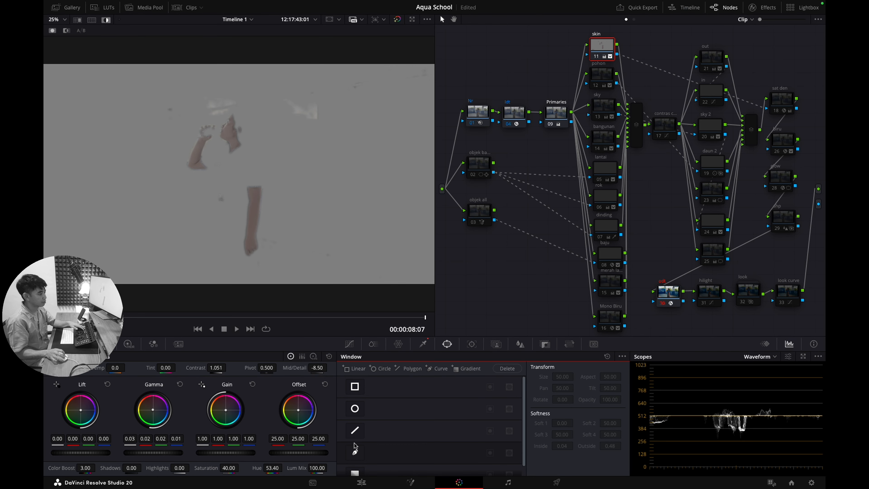
click(355, 454)
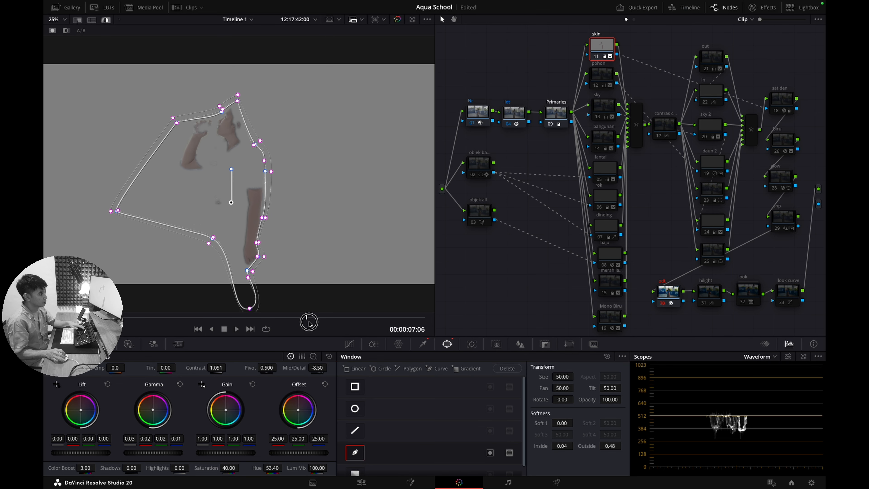
key(shift+h)
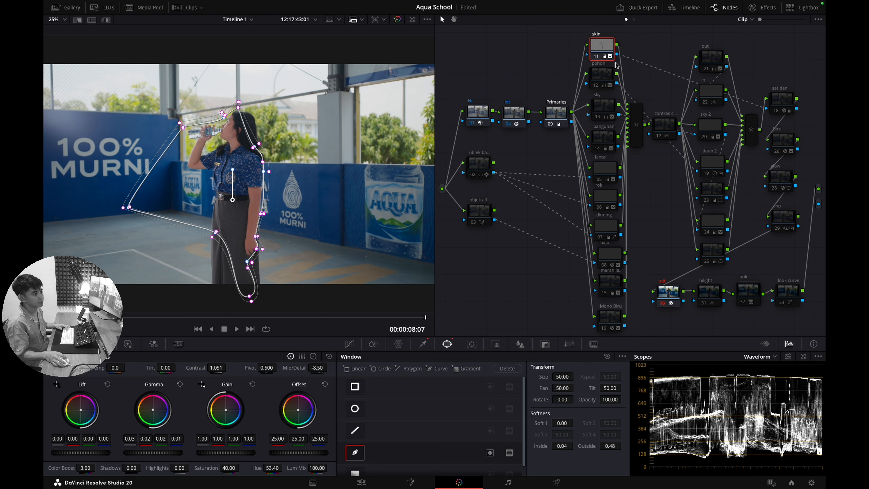
- Enable the pohon node and compare the trees with its correction on and off at different zoom levels
click(605, 81)
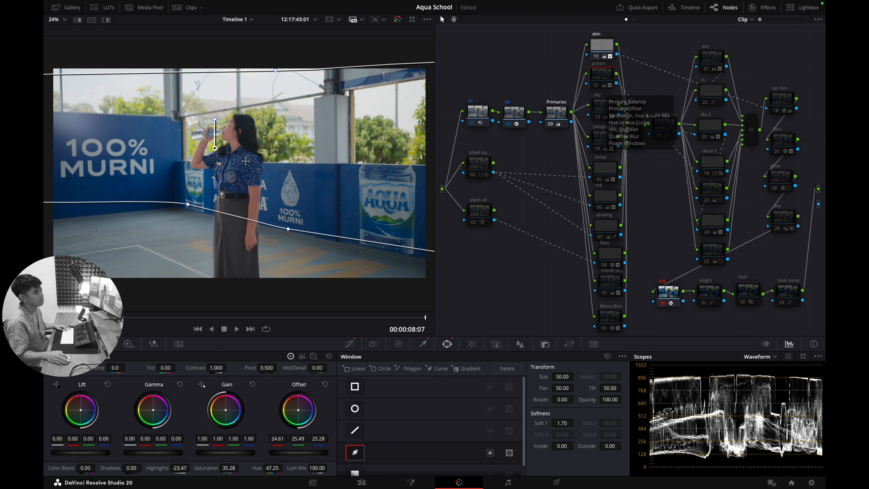
scroll(295, 103, down, 1)
key(super+d)
key(super+d)
key(super+d)
key(super+d)
key(super+d)
key(super+d)
key(super+d)
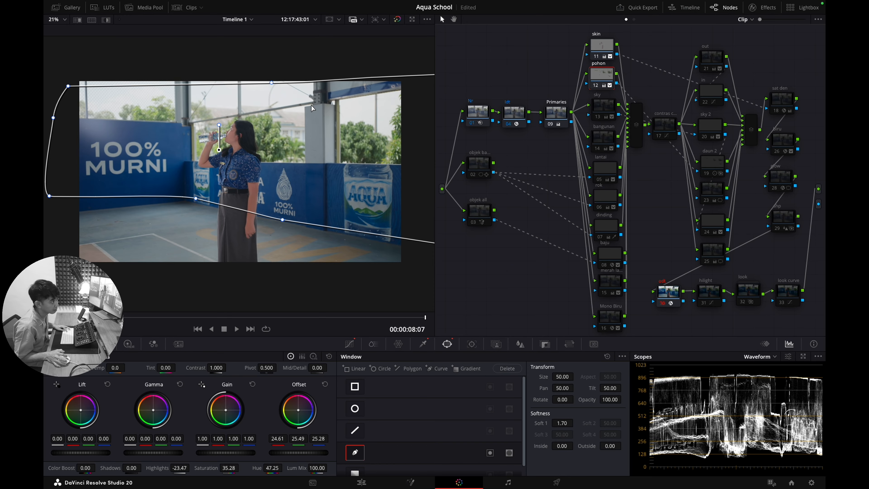
scroll(263, 144, up, 1)
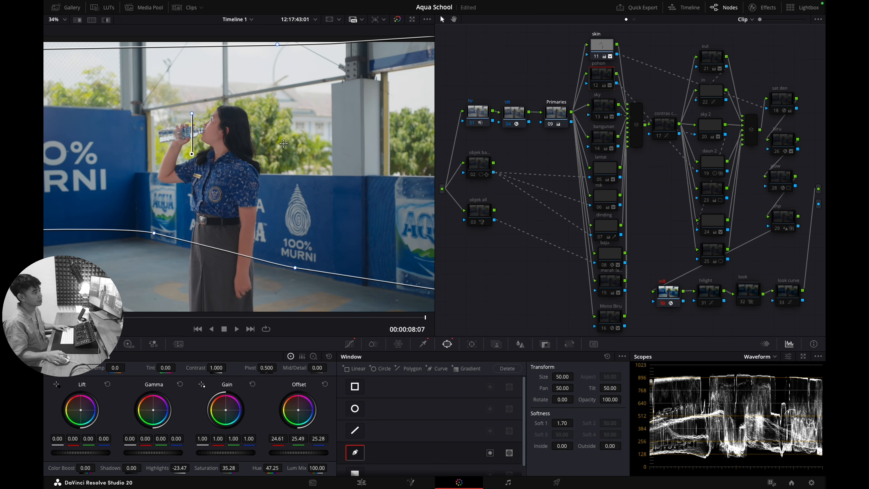
scroll(243, 138, up, 1)
drag(222, 147, 296, 147)
scroll(310, 146, down, 4)
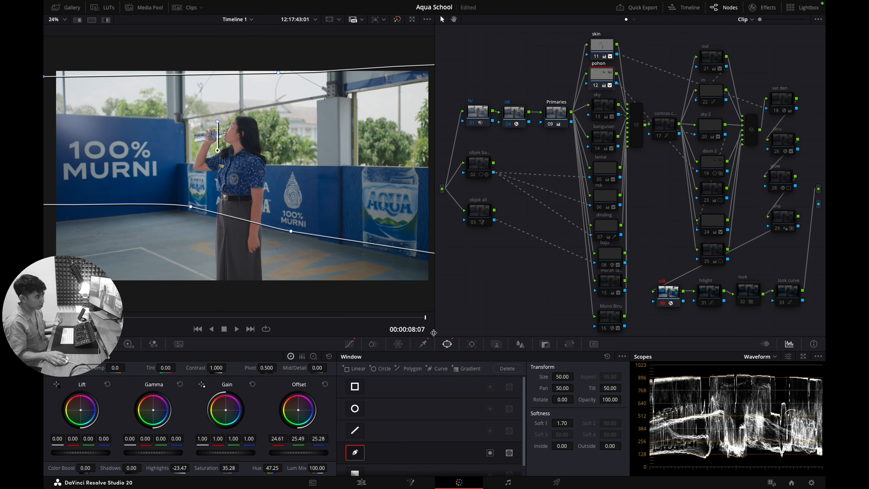
- Show the pohon node's HSL qualifier and its tree selection in highlight view
click(424, 344)
key(shift+h)
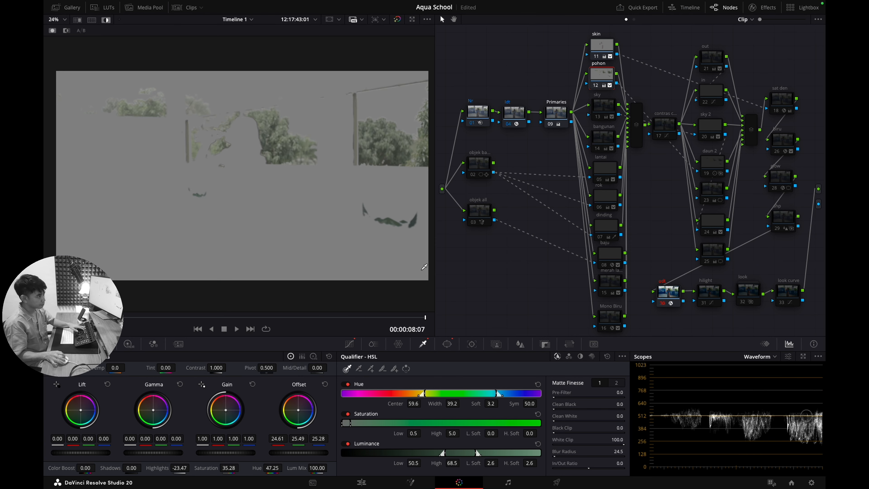
- Compare the pohon node's highlighted tree selection with its curve window off and on, and return to the normal view
click(448, 344)
key(shift+h)
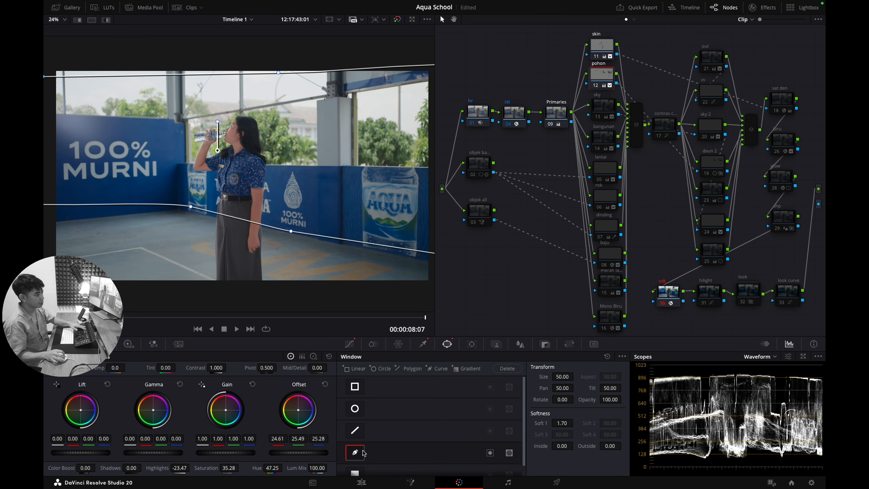
key(shift+h)
click(355, 453)
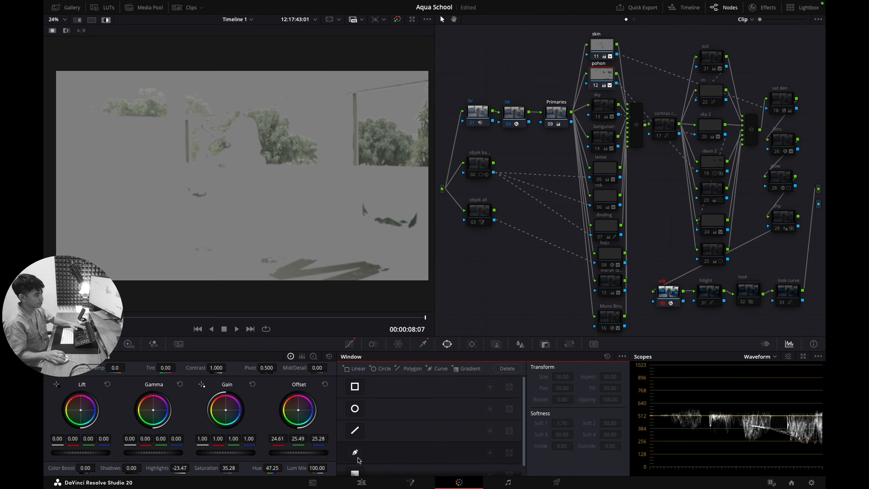
click(358, 456)
key(shift+h)
drag(264, 318, 531, 295)
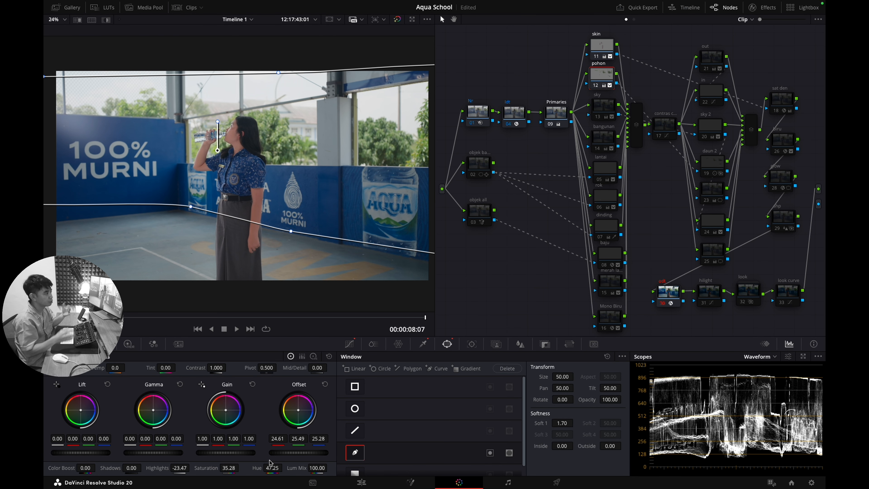
- Compare the trees across the frame with the pohon node's correction off and on
scroll(311, 178, down, 2)
scroll(311, 179, up, 1)
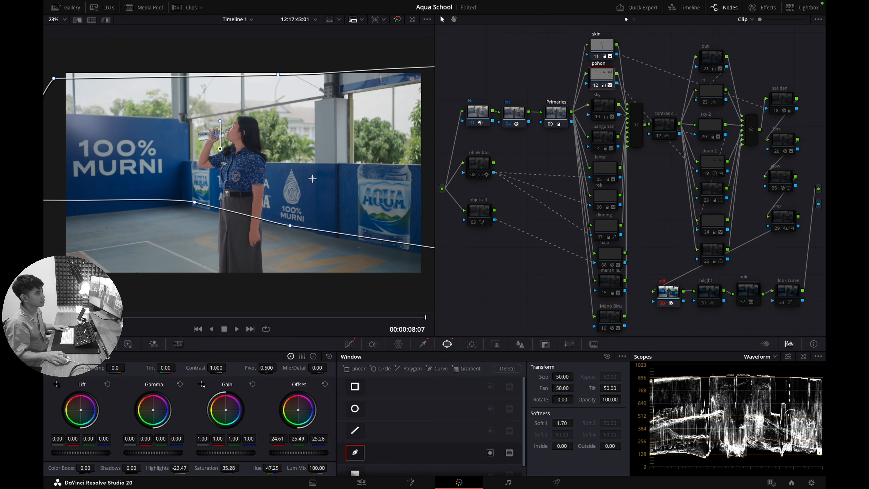
drag(311, 178, 284, 181)
key(ctrl+d)
key(ctrl+d)
scroll(284, 182, down, 1)
key(ctrl+d)
key(ctrl+d)
scroll(284, 181, up, 1)
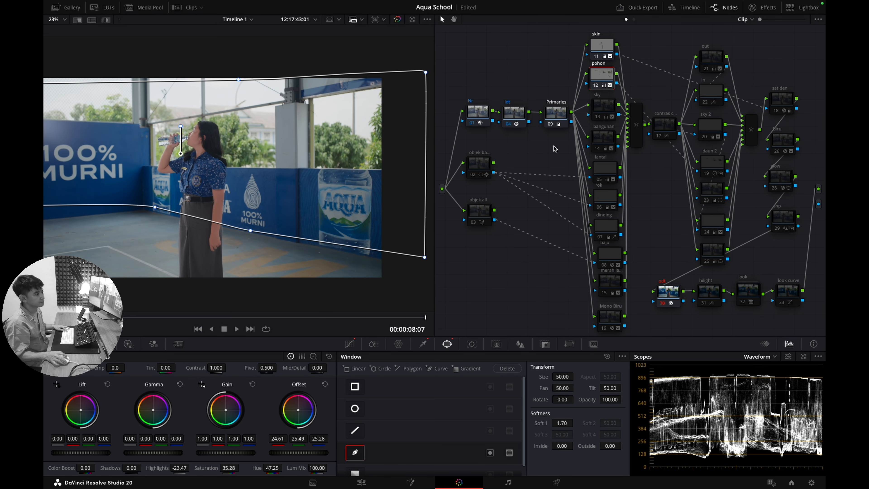
- Enable the sky node, inspect the settings of the separate sky 2 node, and return to the sky node
click(613, 111)
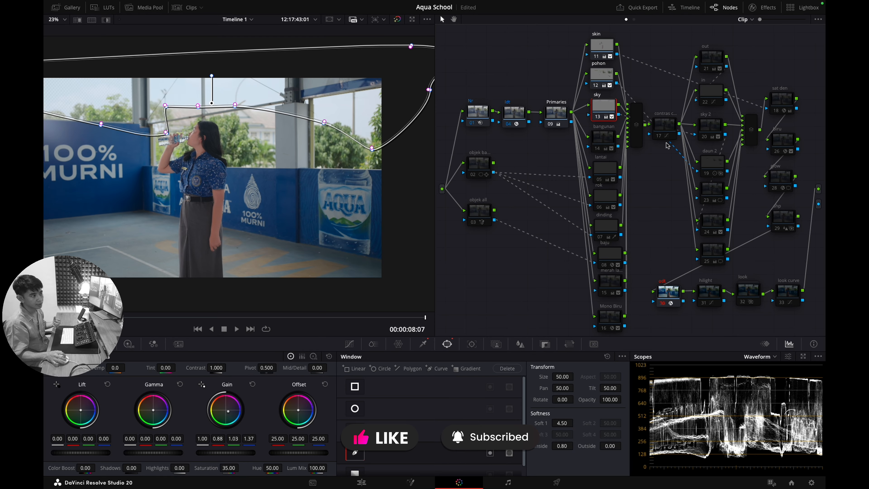
click(711, 134)
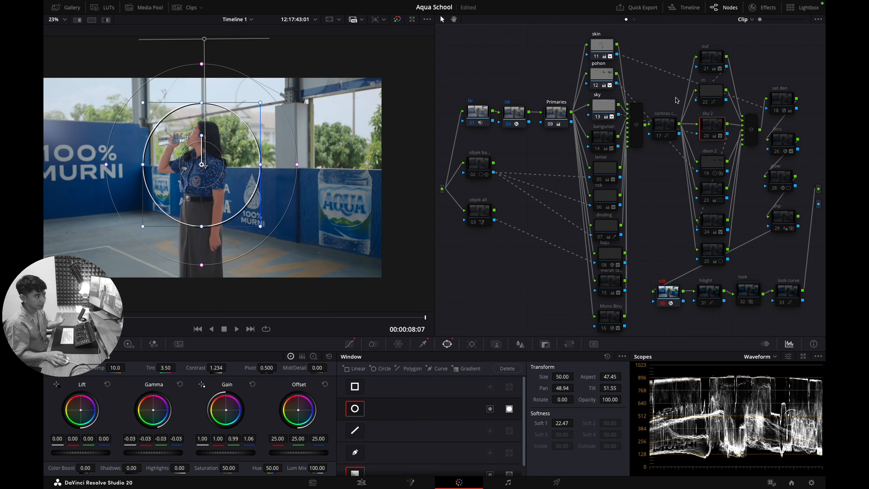
click(613, 100)
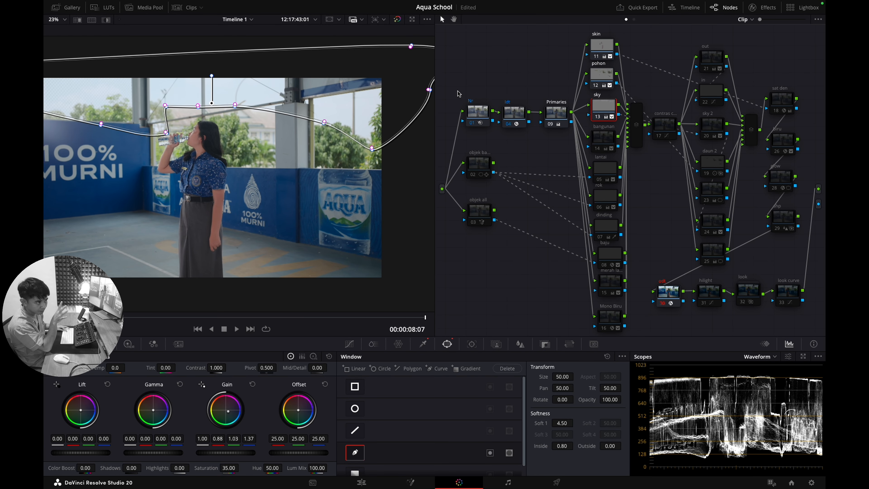
- Compare the sky behind the woman with the sky node's correction off and on
key(ctrl+s)
key(super+d)
key(super+d)
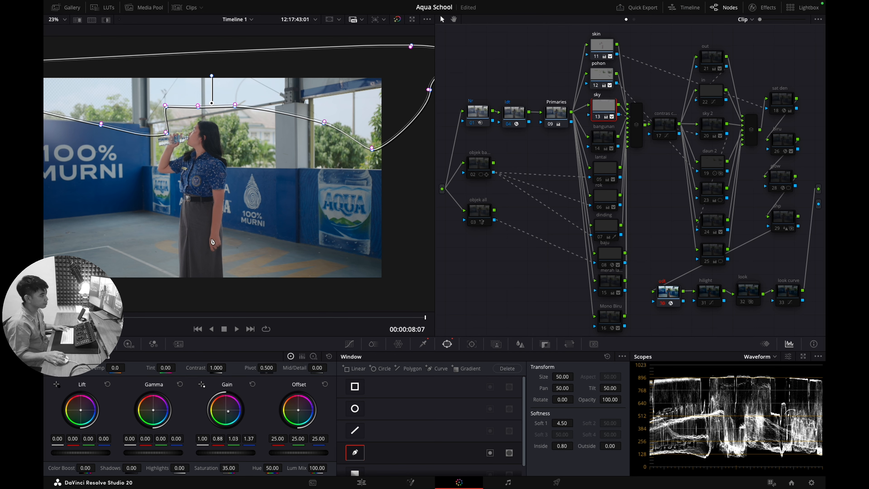
drag(189, 318, 463, 285)
key(super+d)
key(super+d)
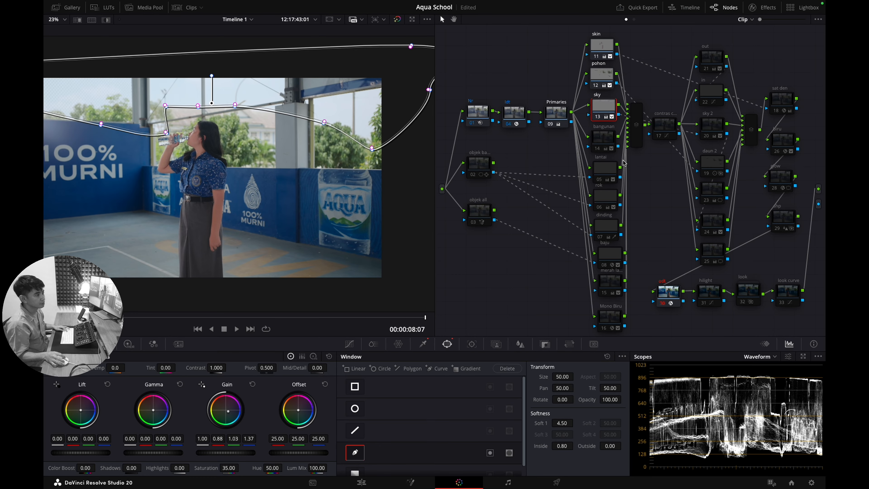
scroll(229, 105, down, 1)
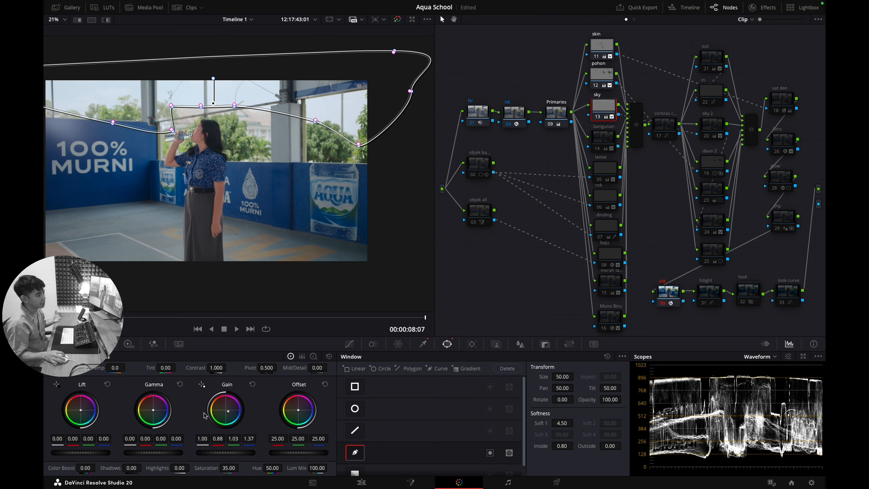
- Enable the bangunan node and compare the building above the woman's head with its correction off and on
click(608, 141)
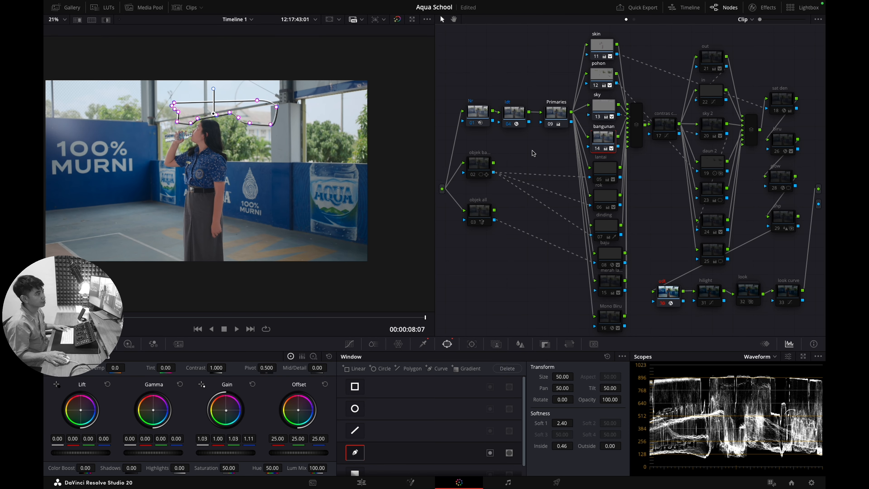
scroll(253, 141, up, 2)
scroll(254, 140, up, 4)
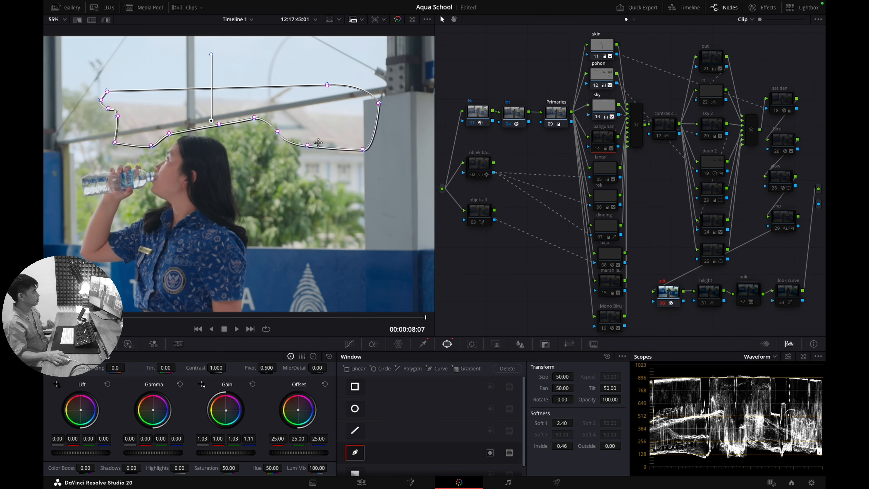
scroll(318, 143, down, 2)
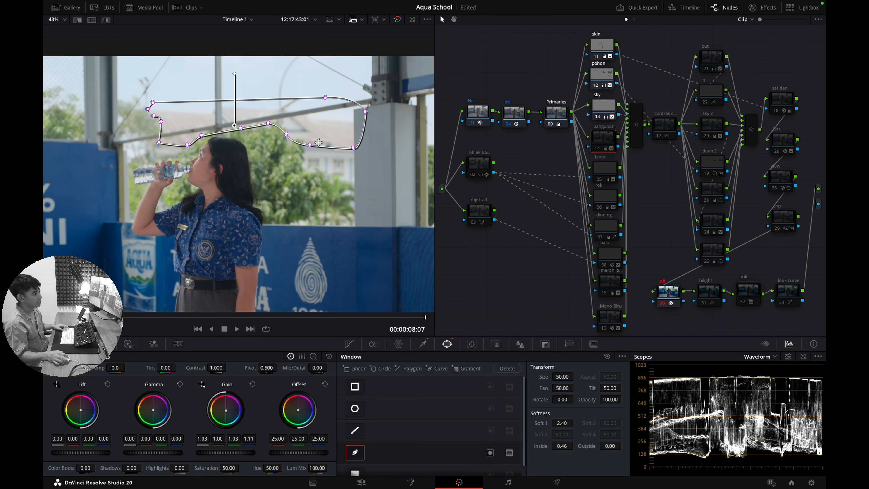
scroll(318, 143, down, 1)
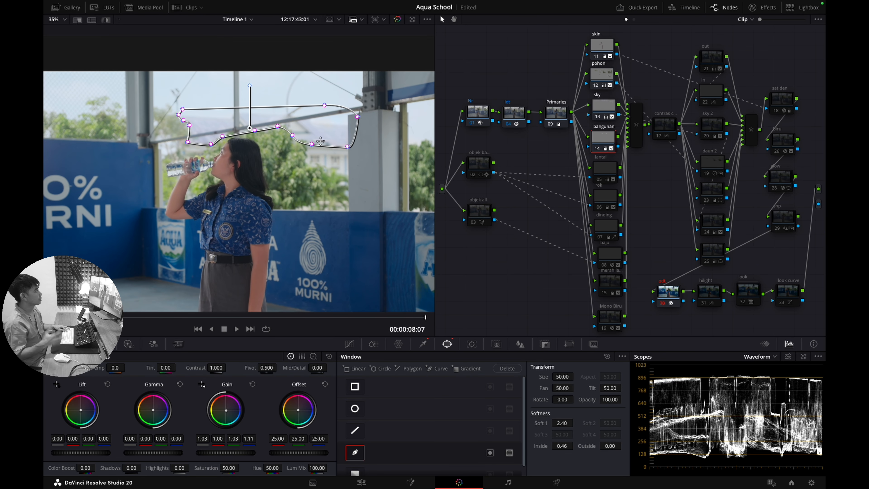
scroll(320, 142, down, 2)
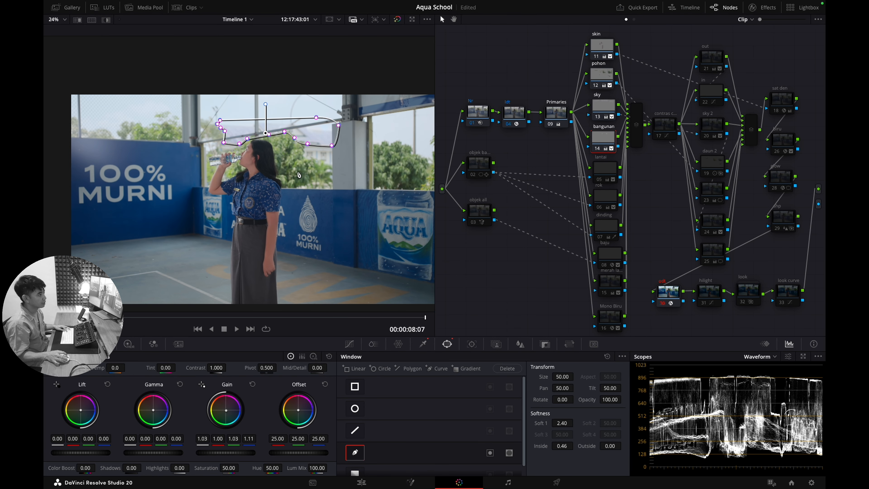
drag(309, 133, 241, 135)
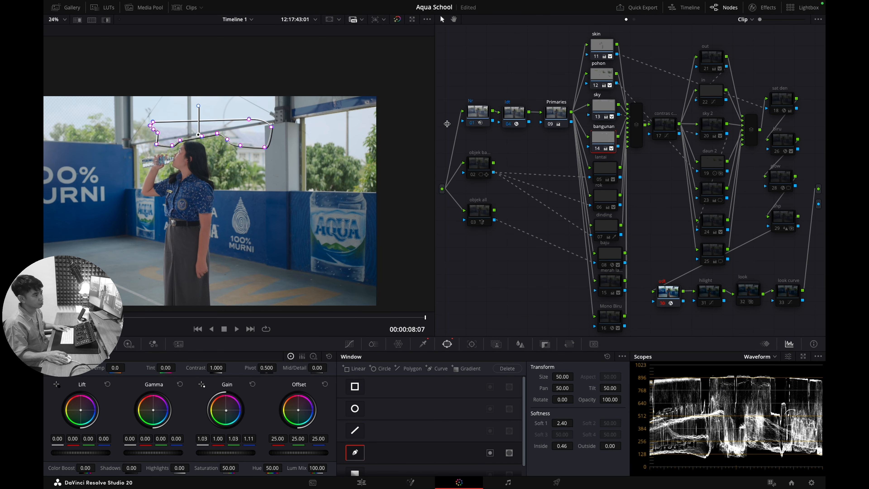
- Select the lantai node and compare the whole floor with its correction on and off
click(586, 168)
scroll(220, 294, down, 3)
drag(219, 294, 227, 250)
key(super+d)
key(super+d)
key(super+d)
key(super+d)
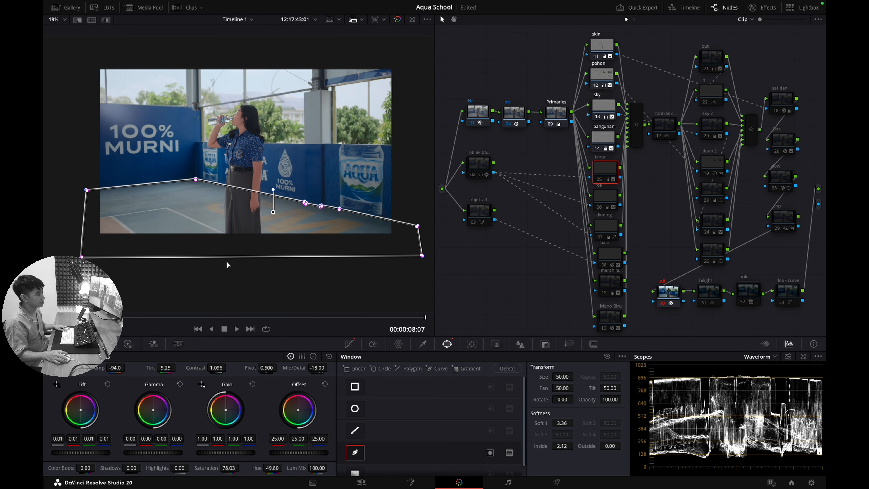
- Examine the ungraded floor and the edge of the lantai node's curve window around the woman's skirt and along the wall
scroll(128, 249, up, 6)
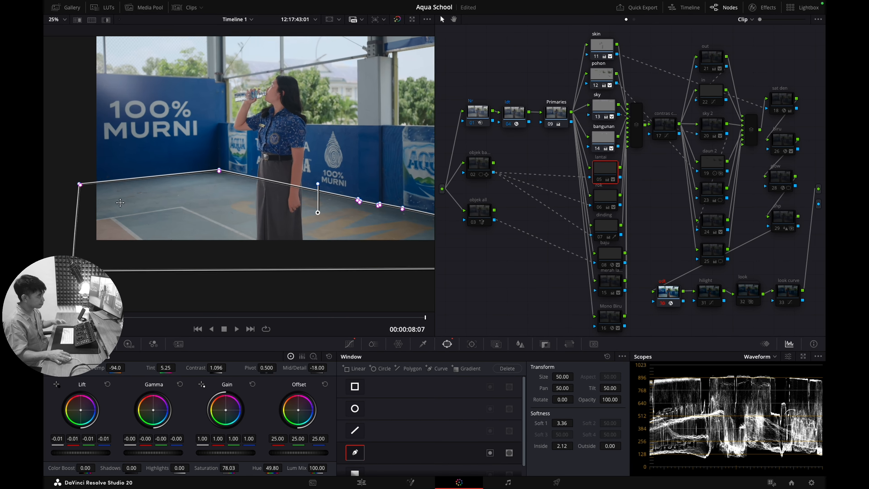
scroll(122, 201, up, 1)
drag(267, 203, 52, 190)
drag(142, 219, 88, 190)
drag(269, 247, 142, 208)
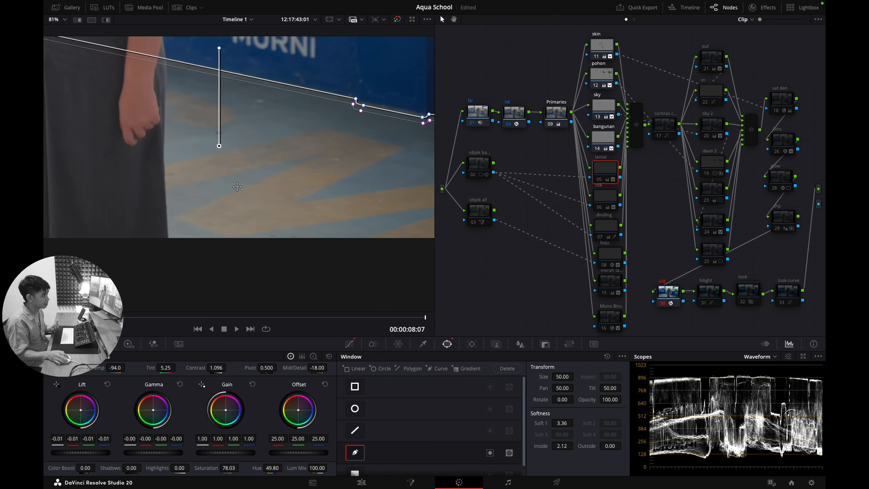
drag(400, 167, 207, 205)
scroll(202, 207, down, 4)
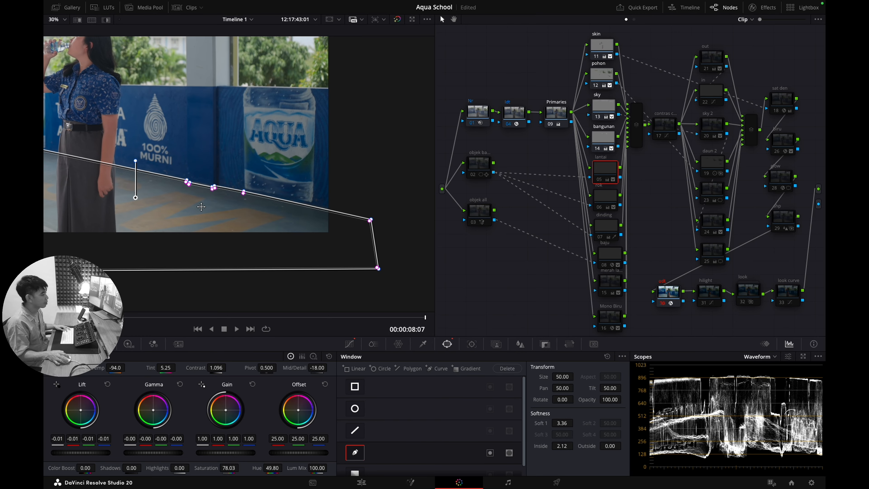
drag(213, 229, 333, 229)
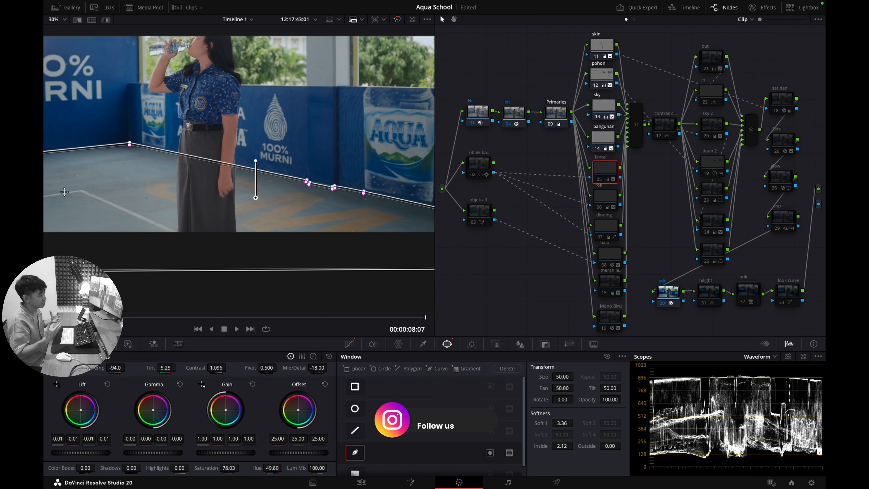
- Enable the lantai node and review the corrected floor within its curve window on both sides of the frame
key(super+d)
key(super+d)
key(super+d)
key(super+d)
key(super+d)
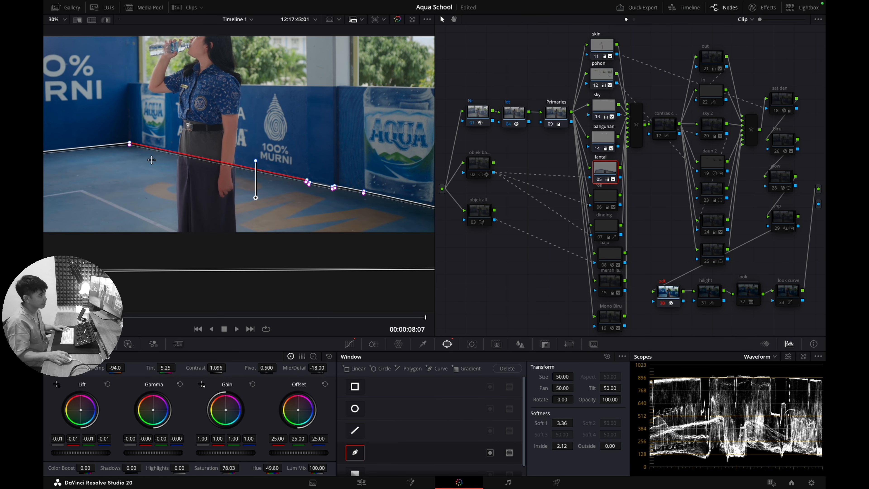
scroll(131, 180, down, 4)
drag(130, 180, 172, 188)
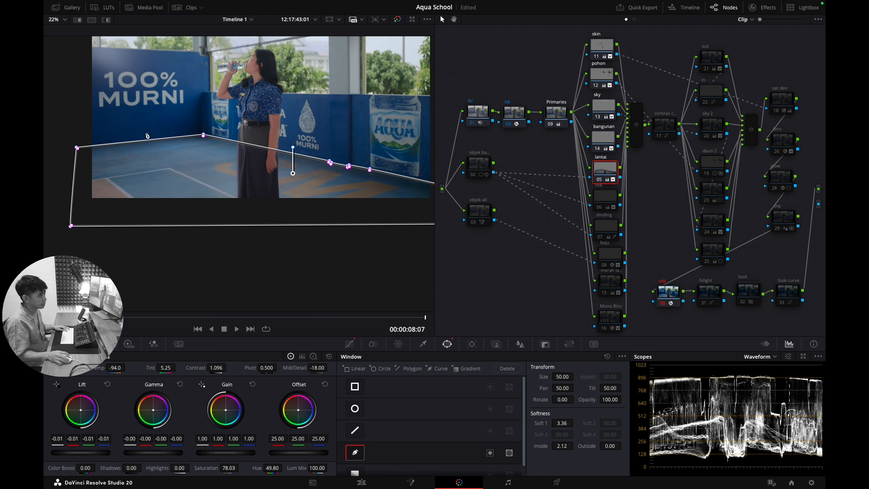
drag(317, 241, 234, 238)
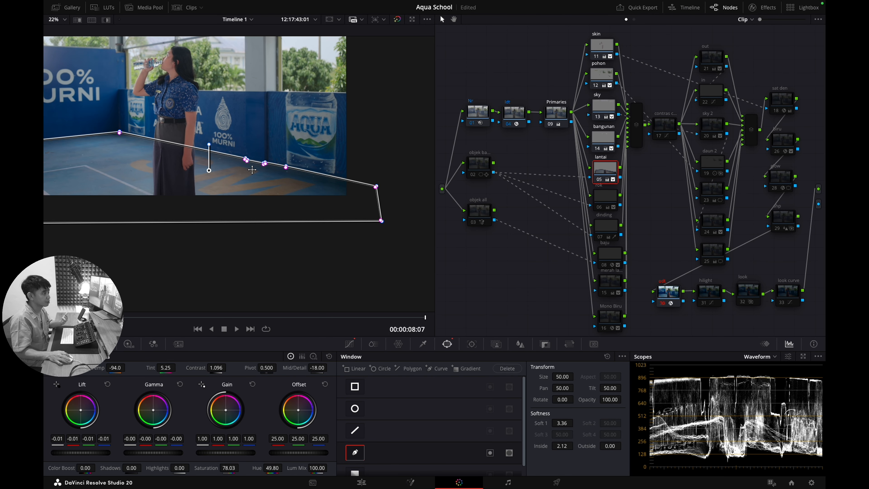
scroll(250, 170, up, 4)
scroll(249, 197, down, 3)
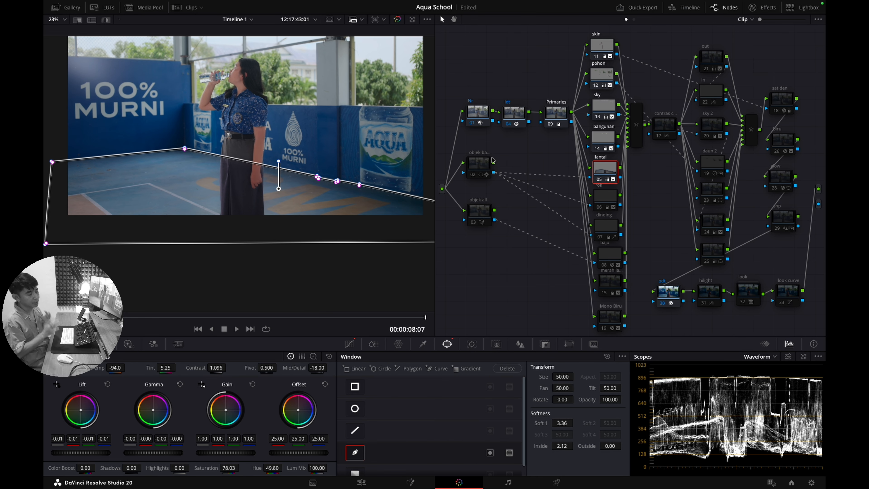
- Show the node types that can be added to the node graph, and leave without adding one
right_click(497, 256)
mouse_move(548, 276)
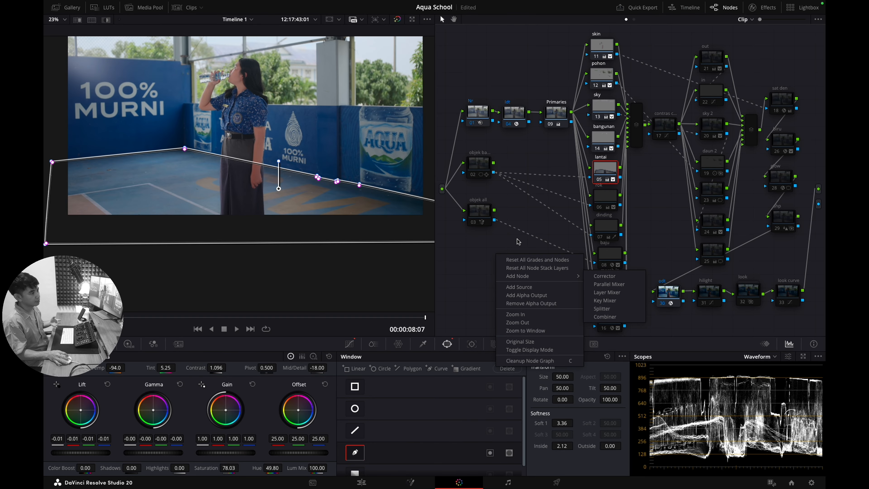
click(476, 256)
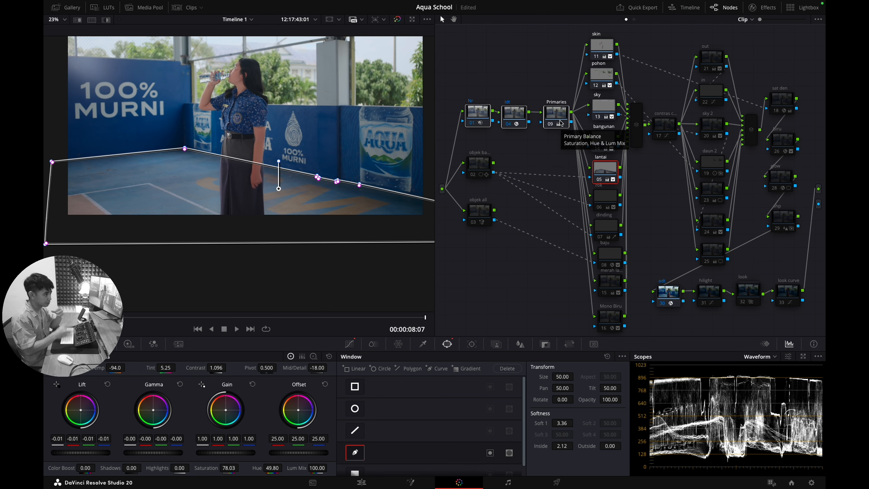
- Enable the objek ba... node and examine how closely its curve window outlines the woman at frame 00:00:08:05
click(477, 171)
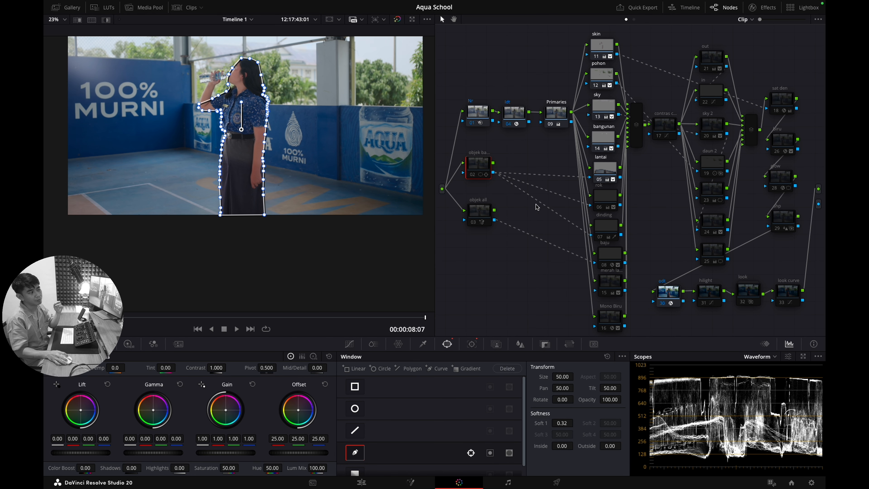
click(474, 175)
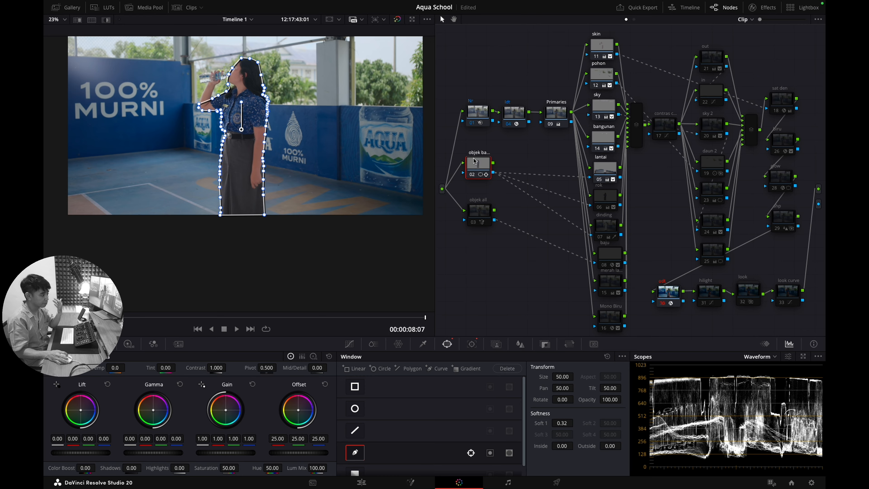
scroll(473, 157, up, 1)
drag(181, 317, 413, 316)
scroll(240, 177, up, 1)
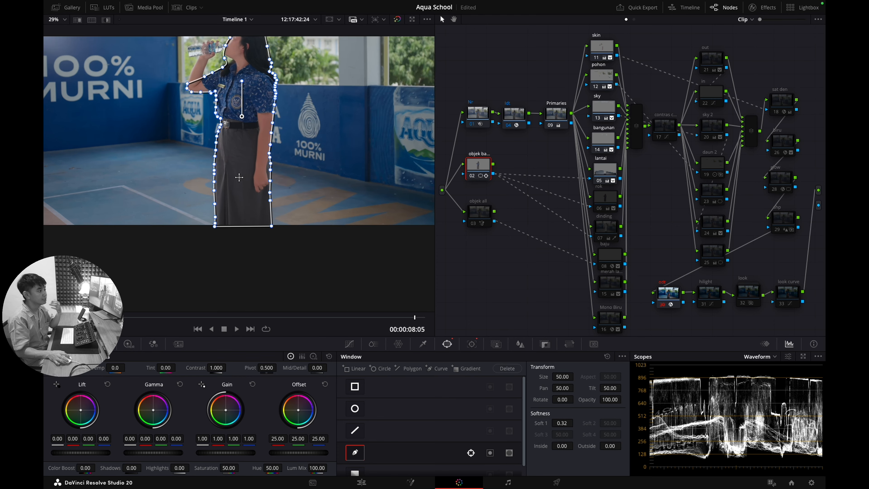
scroll(239, 177, up, 5)
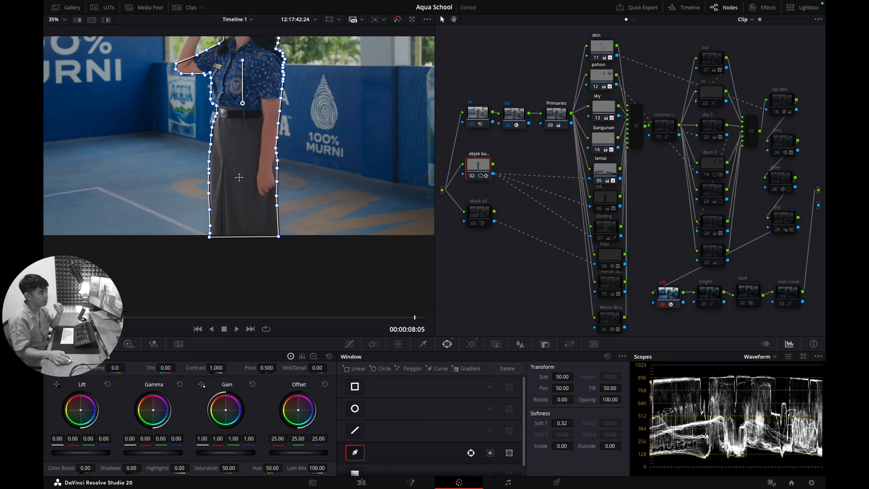
drag(254, 156, 205, 210)
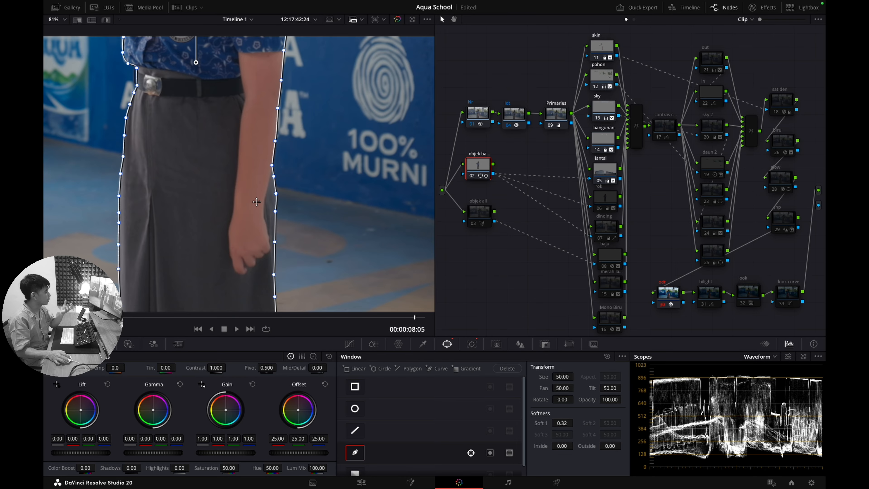
scroll(256, 202, down, 1)
scroll(257, 202, down, 2)
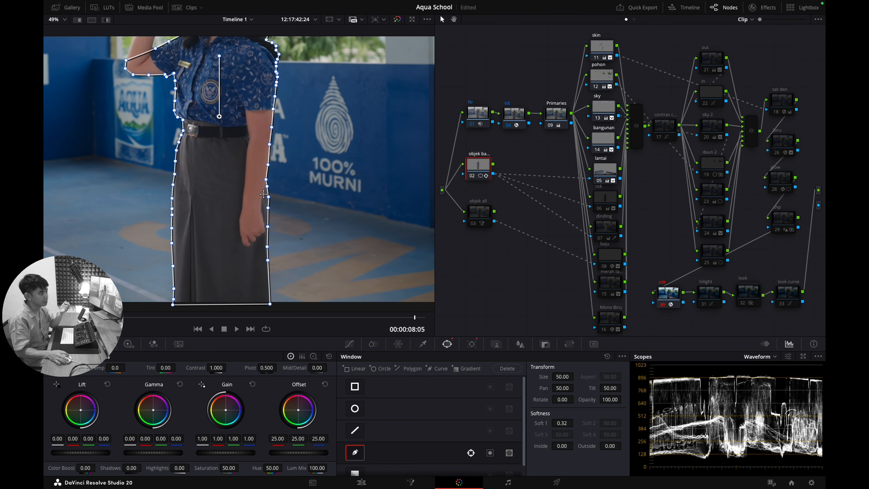
mouse_move(227, 158)
mouse_down()
mouse_move(211, 177)
mouse_move(226, 175)
mouse_up()
- Enable the objek all node
click(480, 215)
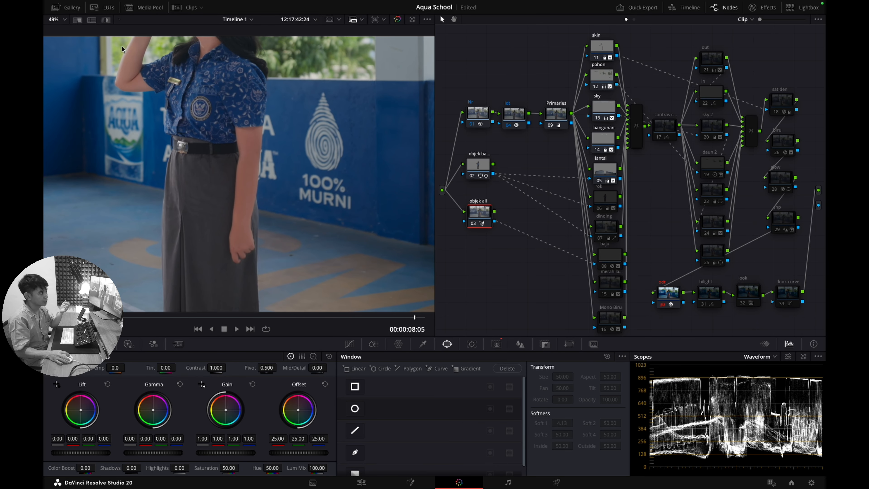
- Highlight the objek all node's matte and review it around the woman through to frame 00:00:08:07
click(106, 19)
drag(274, 319, 218, 316)
drag(325, 318, 444, 313)
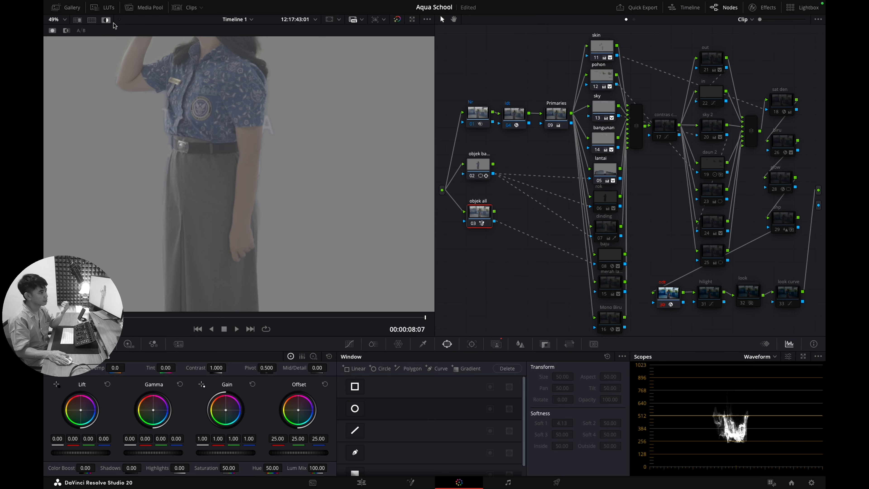
click(105, 20)
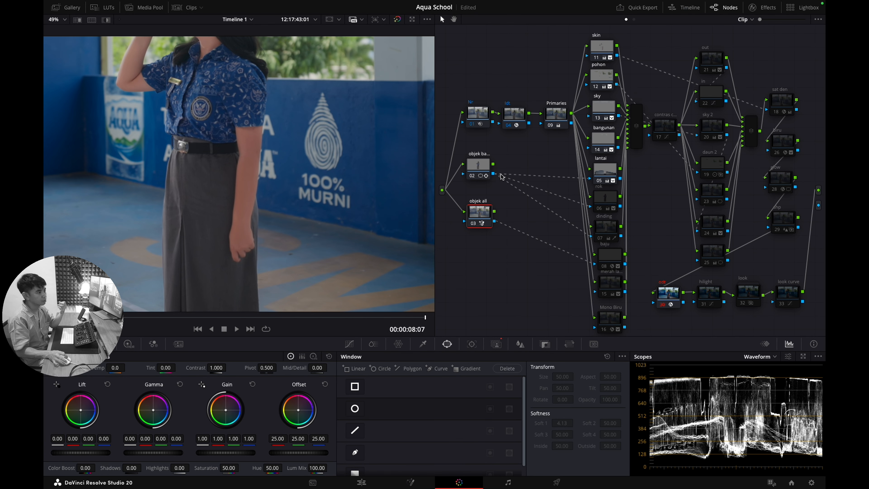
- Review how the objek ba... node's curve window follows the woman's outline between frames 00:00:07:07 and 00:00:08:07
click(478, 171)
scroll(303, 310, down, 5)
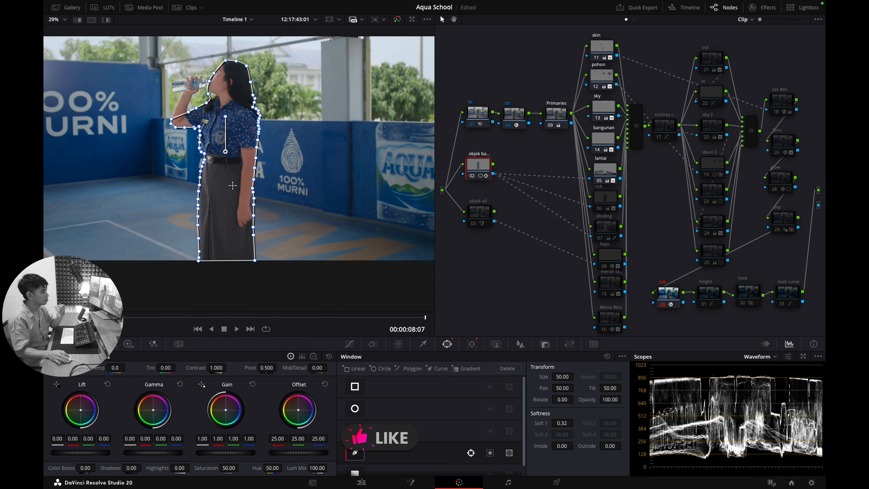
drag(378, 315, 296, 313)
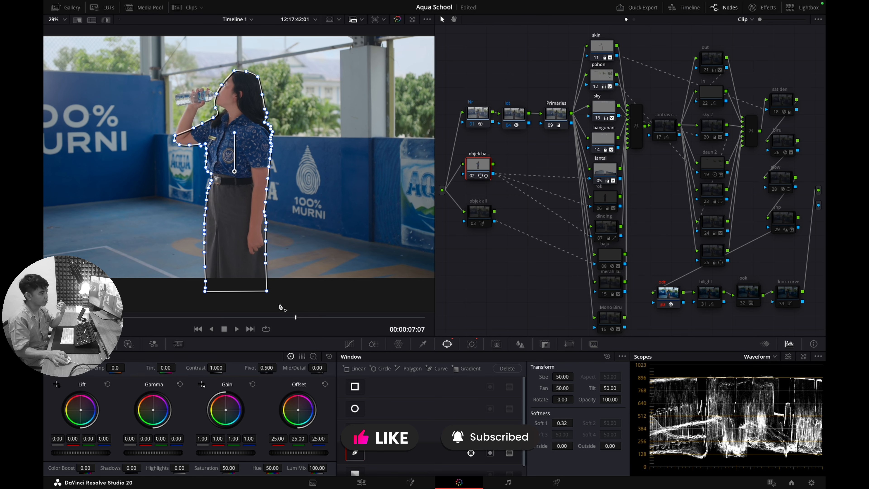
drag(297, 319, 449, 312)
- Enable the rok node at frame 00:00:08:07, after comparing its curve window with the lantai node's
click(603, 168)
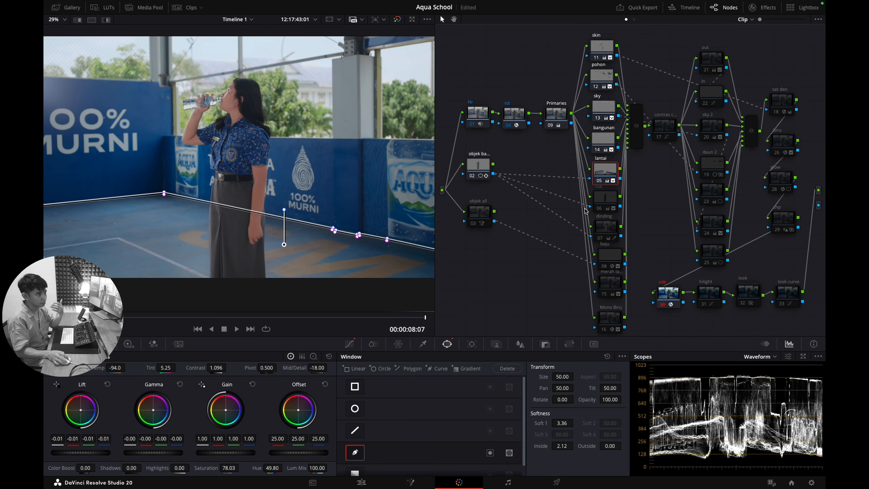
click(612, 200)
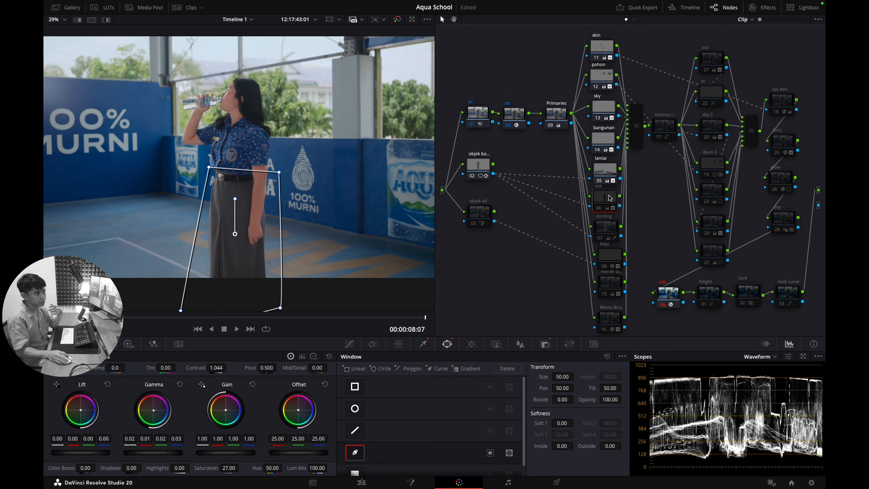
click(601, 210)
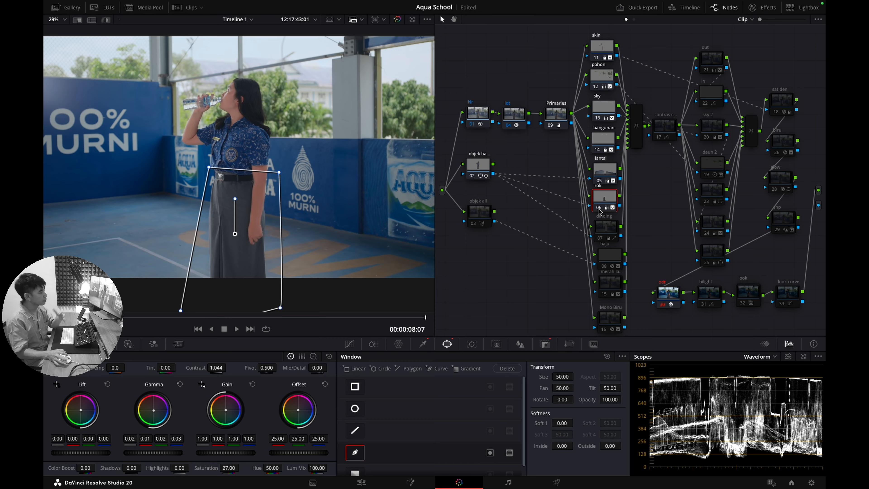
key(ctrl+d)
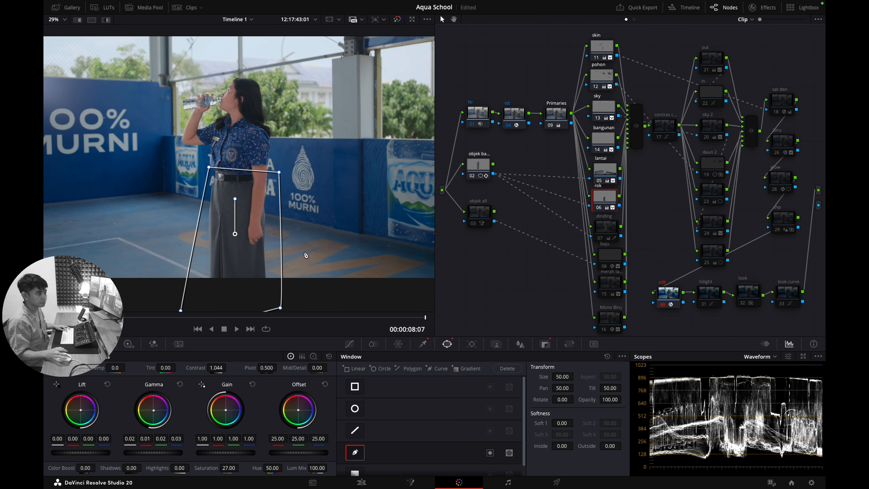
- Examine the rok node's highlighted matte at frame 00:00:07:00 and switch off its curve window
drag(211, 321, 260, 317)
click(479, 166)
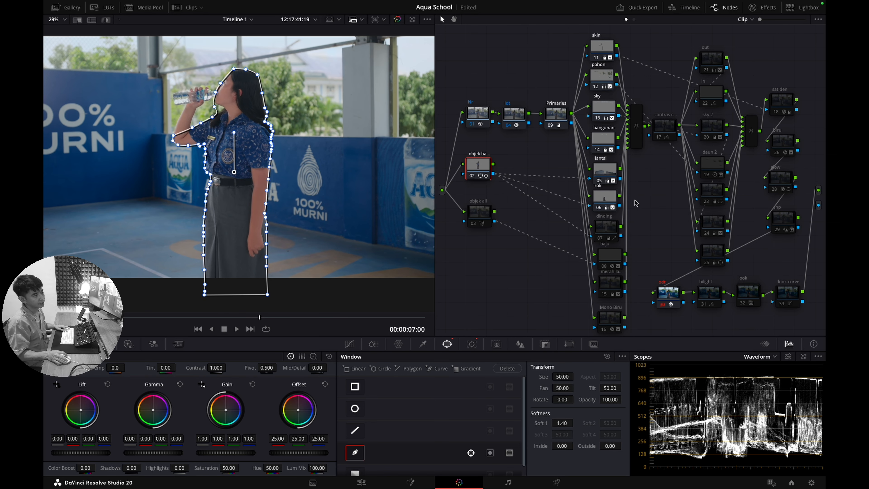
click(605, 202)
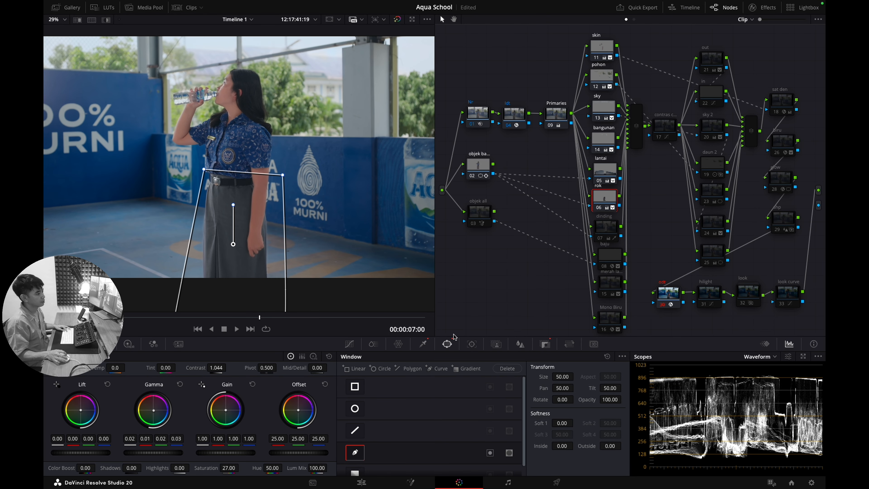
key(shift+h)
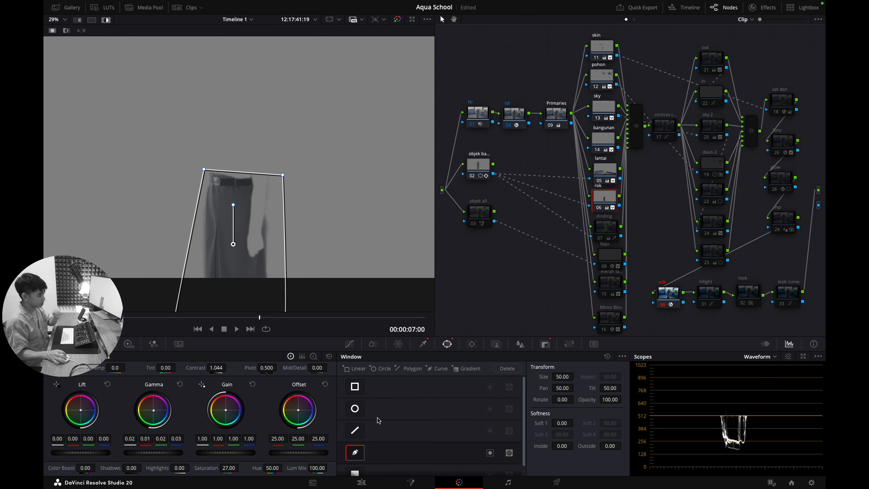
click(354, 452)
click(354, 452)
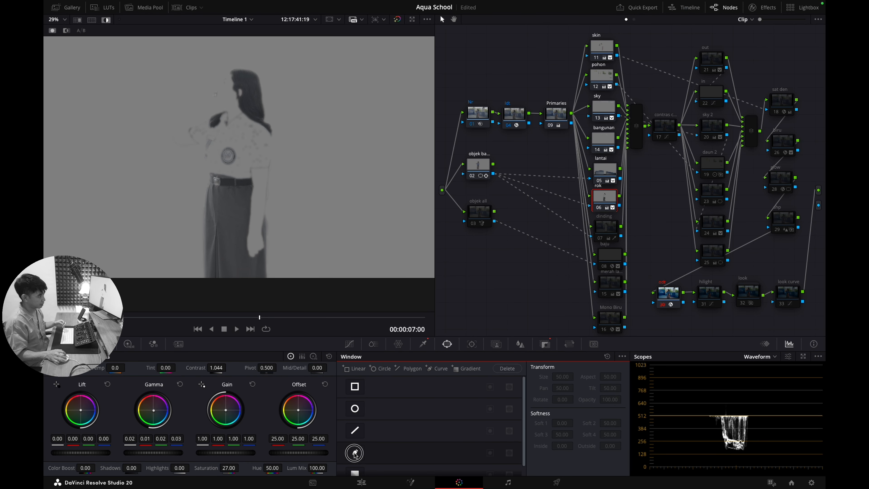
key(shift+h)
- Enable the dinding node and examine its highlighted wall matte alongside its HSL qualifier settings
click(602, 234)
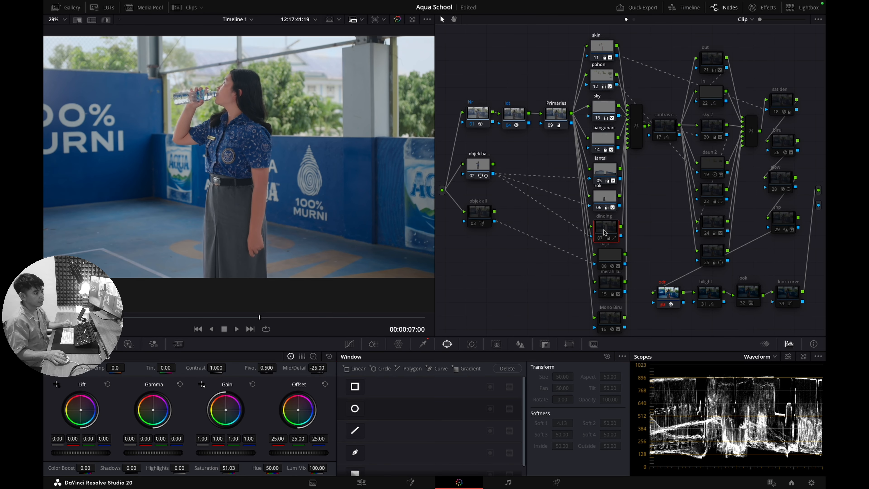
click(599, 240)
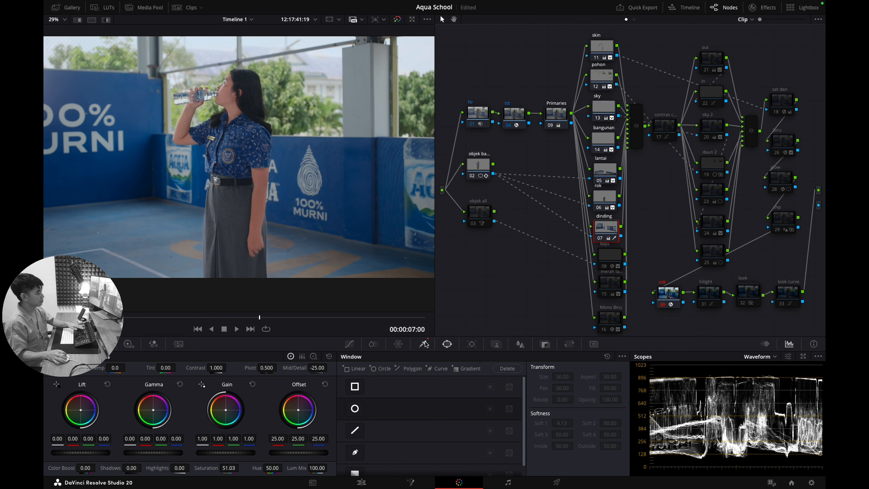
key(shift+h)
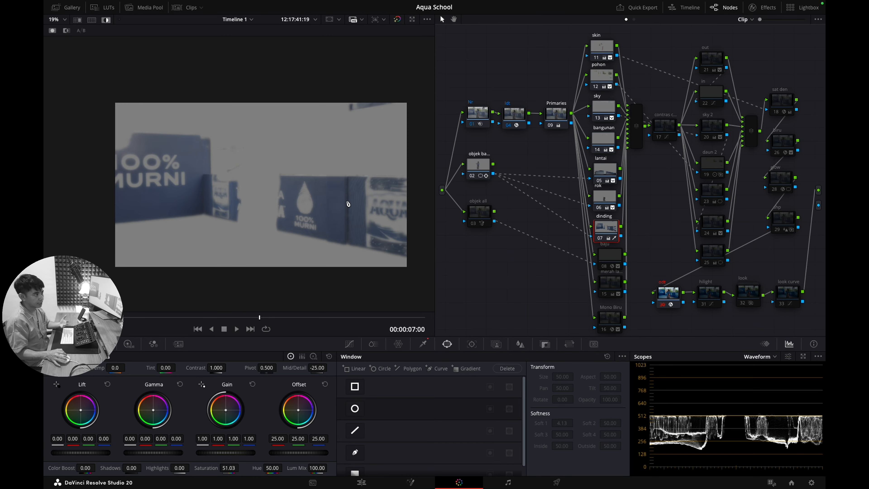
click(423, 344)
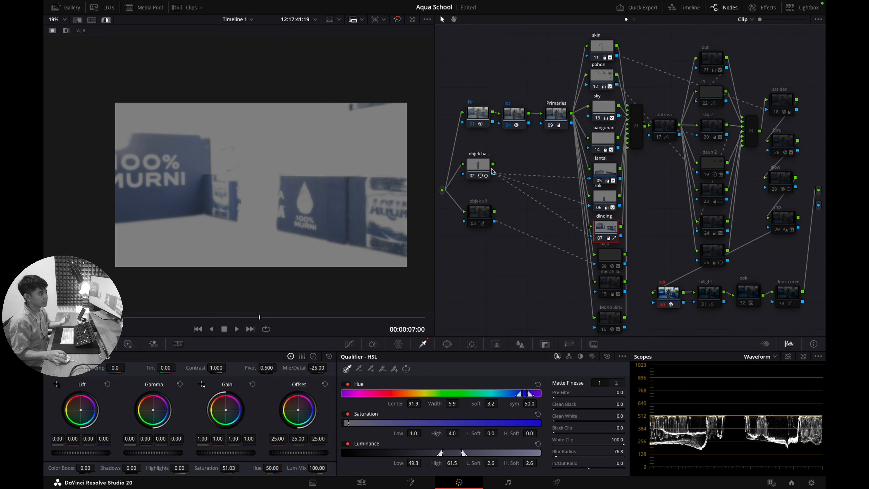
- Inspect the highlighted objek ba... matte that feeds the dinding node, and return to the dinding node's normal picture
click(480, 167)
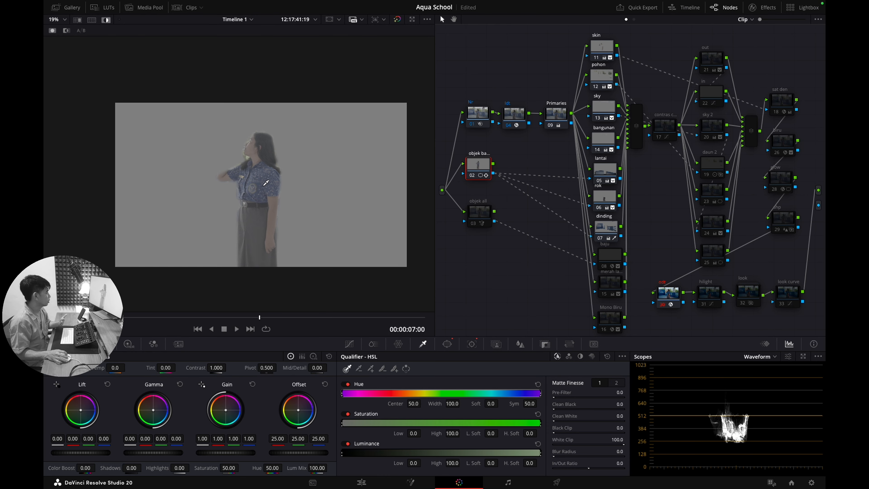
scroll(166, 129, up, 2)
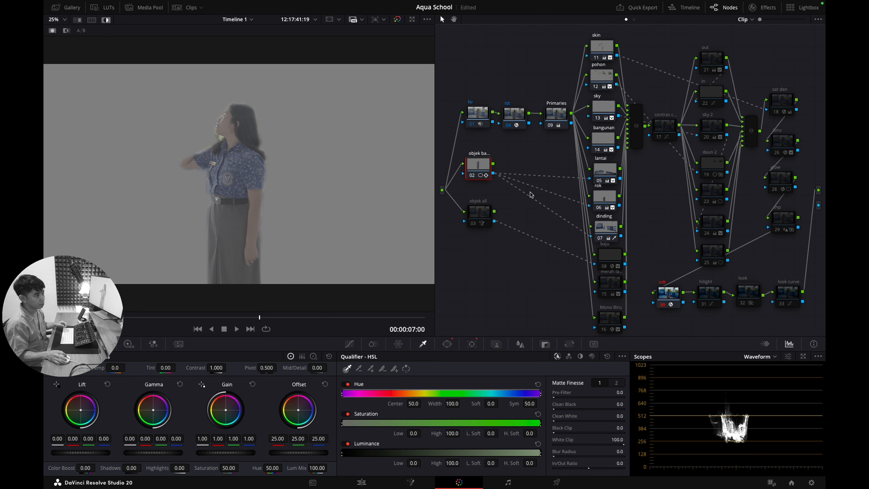
key(shift+h)
click(606, 228)
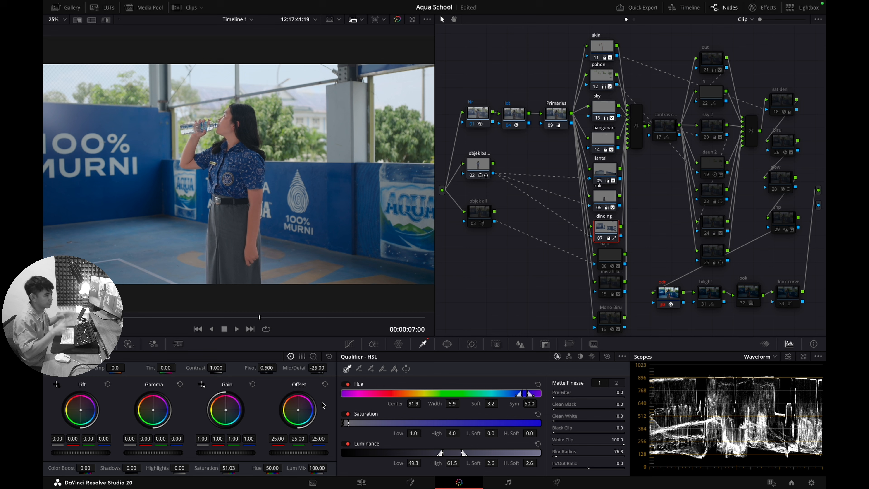
- Shift the baju node slightly clear of its neighbours in the graph and enable it
click(607, 264)
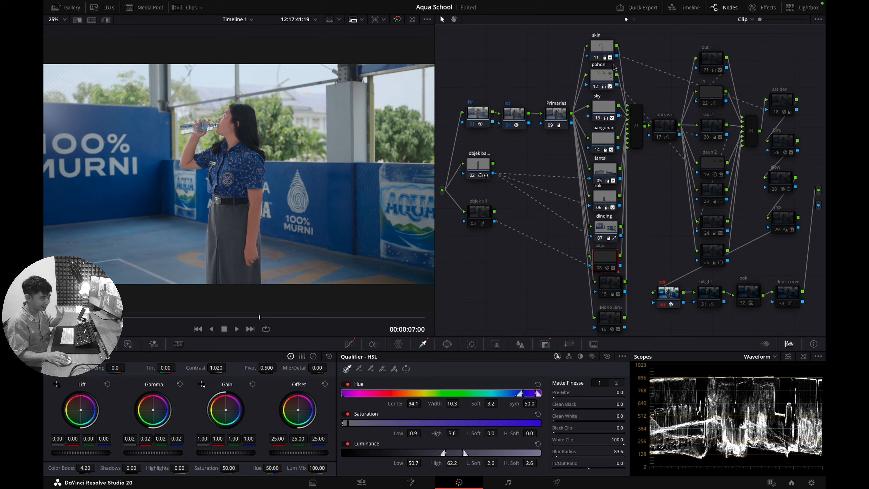
drag(615, 274, 615, 262)
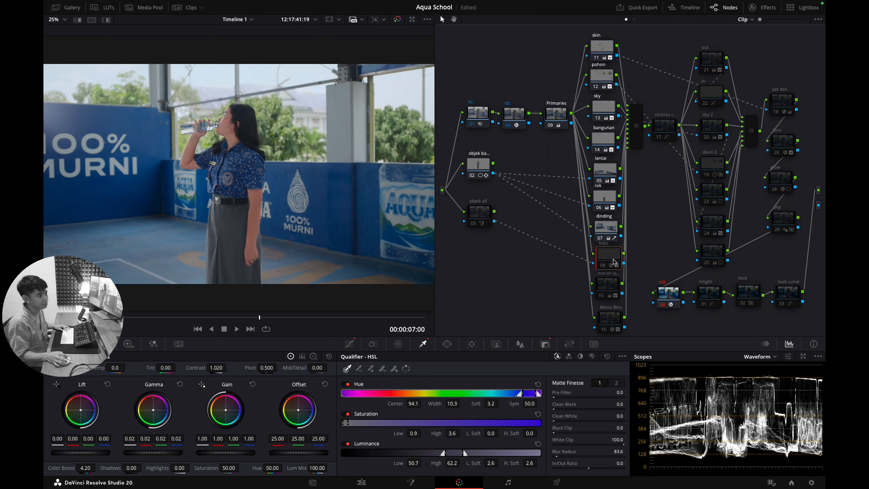
key(ctrl+d)
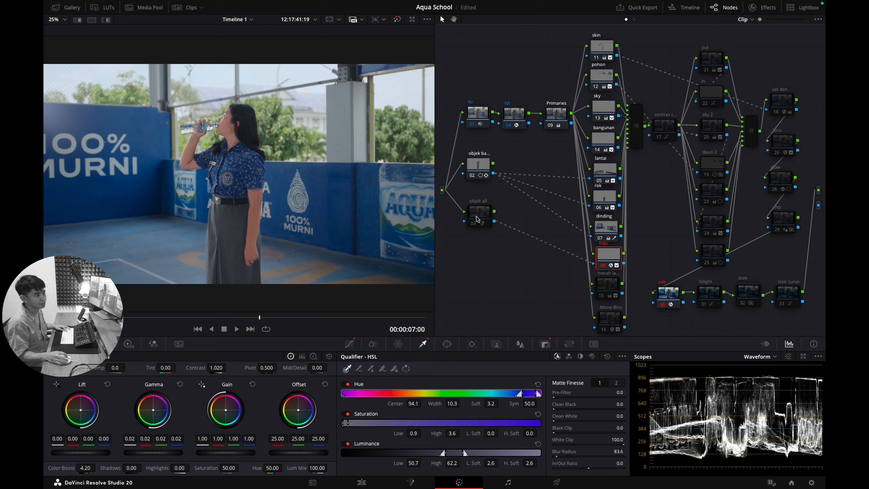
- Enable the objek all node and review its highlighted matte through to frame 00:00:07:07
click(486, 215)
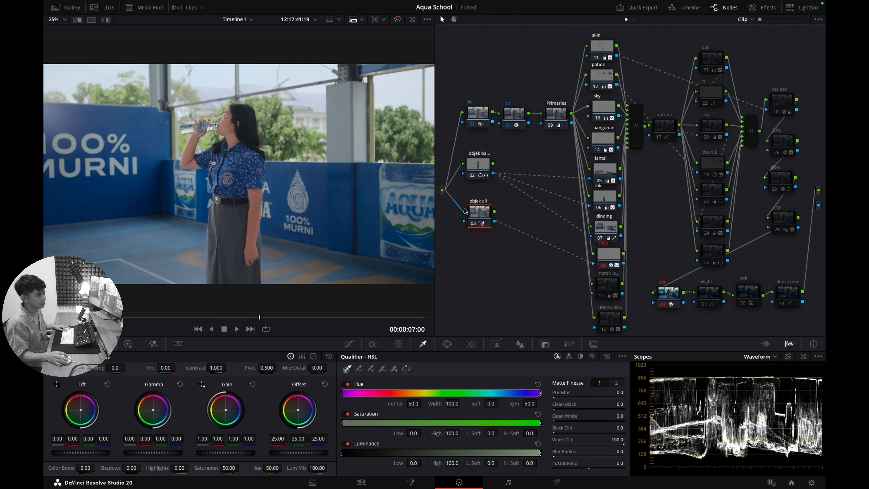
key(shift+h)
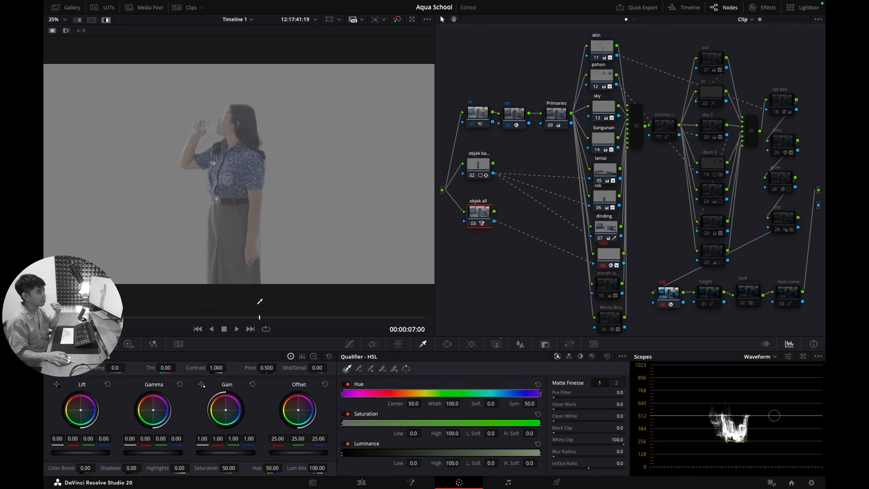
drag(110, 318, 297, 312)
- Compare the highlighted mattes of the objek ba... and objek all nodes at frame 00:00:07:07
click(481, 166)
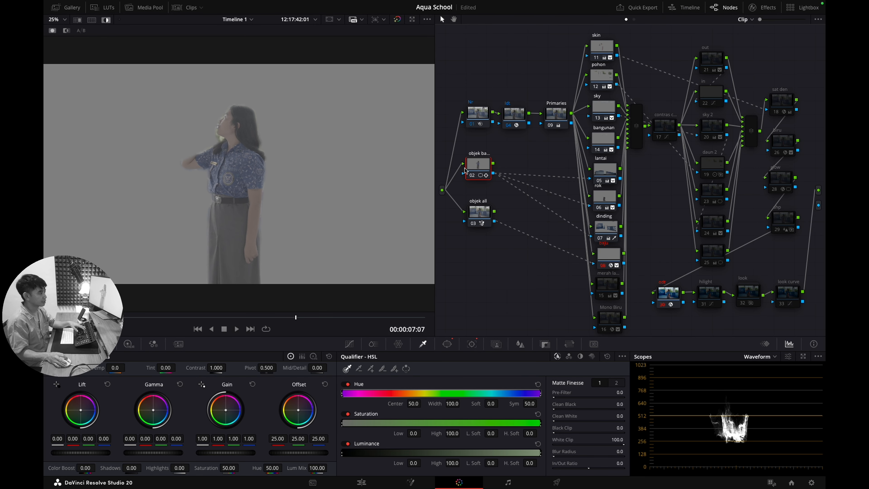
key(shift+h)
click(475, 215)
key(shift+h)
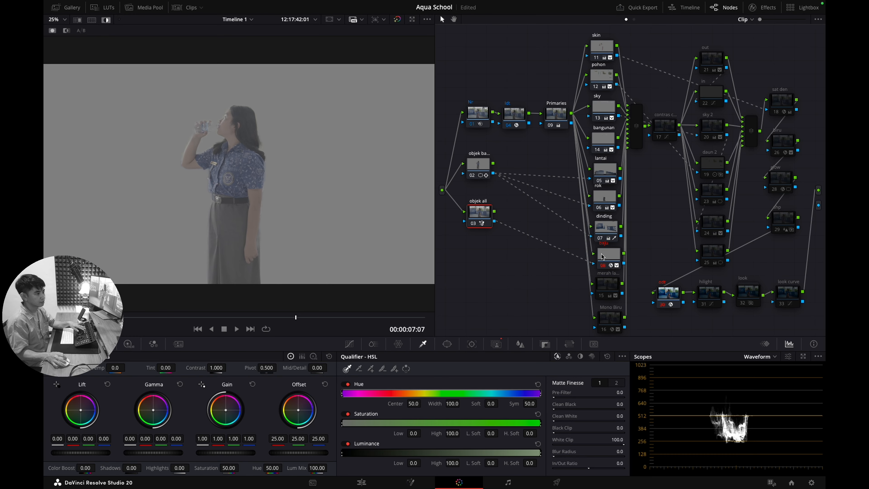
- Examine the edges of the objek ba... node's highlighted matte across earlier frames, ending at frame 00:00:06:20
drag(279, 320, 171, 317)
click(482, 166)
drag(236, 317, 125, 311)
key(shift+h)
key(shift+h)
key(Left)
key(Left)
key(Left)
key(Left)
key(Left)
key(Left)
key(Left)
key(Left)
key(Left)
key(Left)
key(Left)
key(Left)
key(Left)
key(Left)
drag(54, 313, 146, 309)
scroll(201, 159, up, 3)
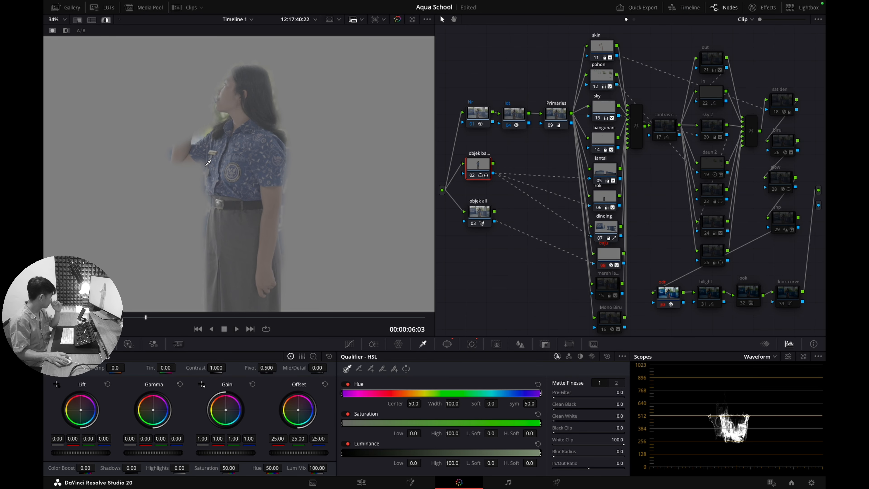
drag(151, 318, 234, 318)
scroll(207, 132, up, 4)
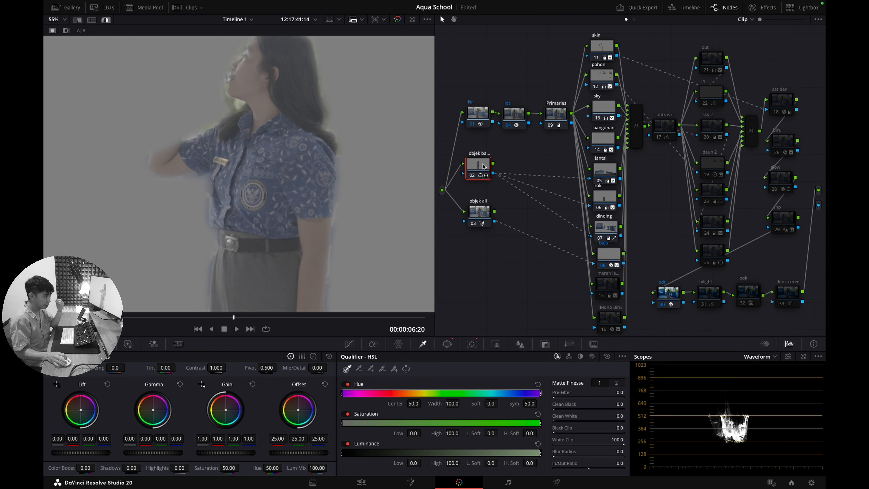
- Check the objek all matte at frame 00:00:06:20 against the baju node it feeds
click(476, 214)
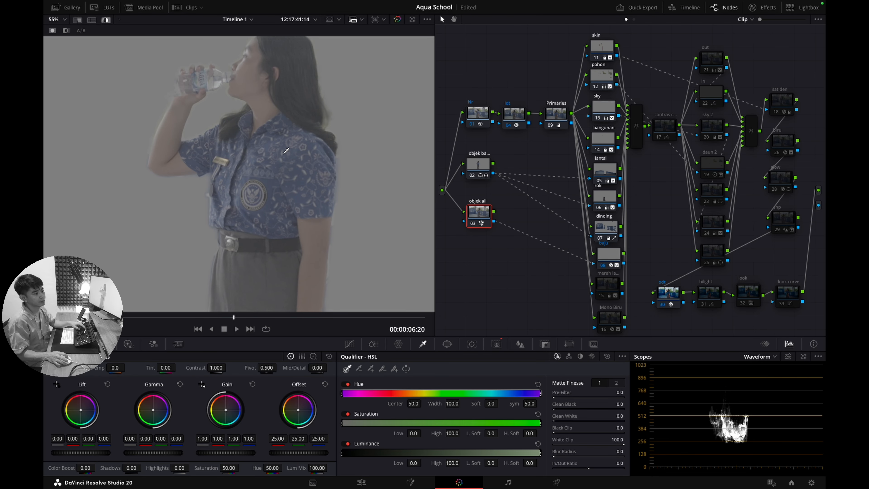
key(shift+h)
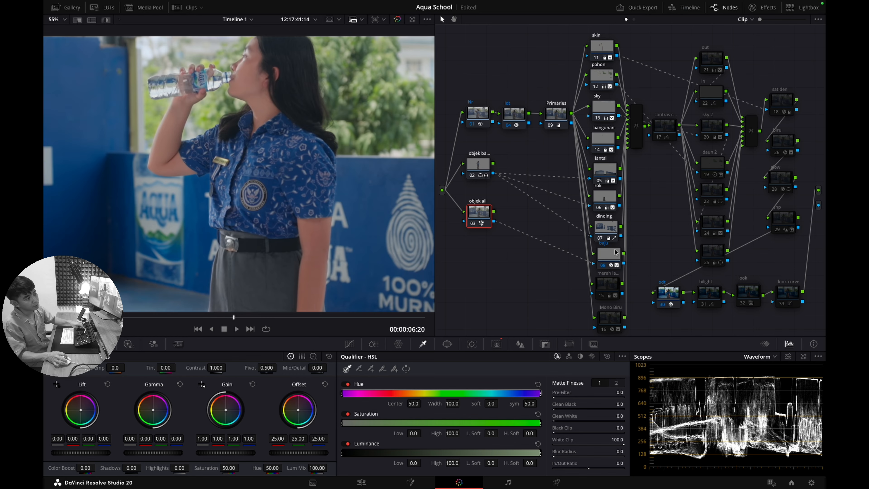
click(594, 258)
drag(608, 261, 605, 262)
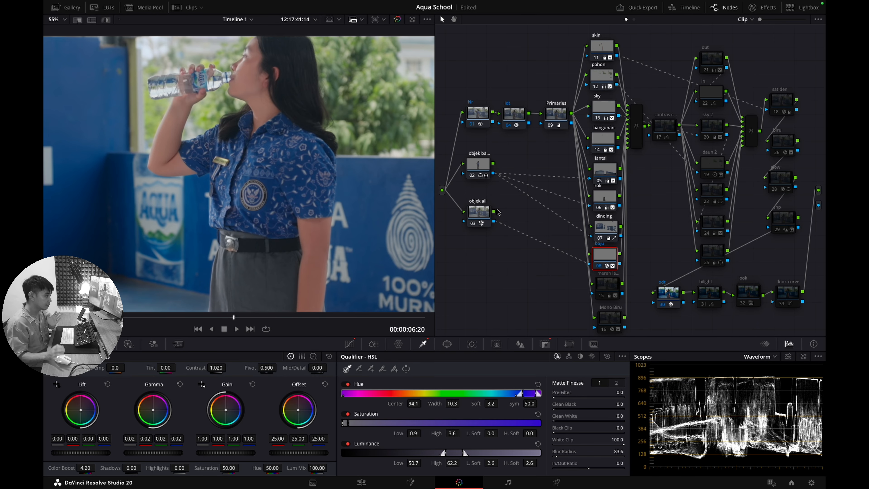
click(479, 216)
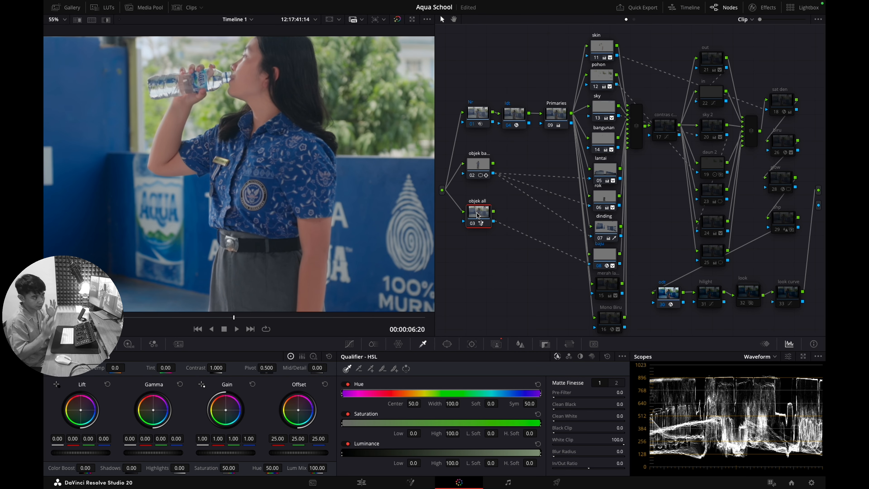
- Enable the merah la... node and compare the red floor area with and without it at frame 00:00:08:07
key(shift+z)
click(607, 289)
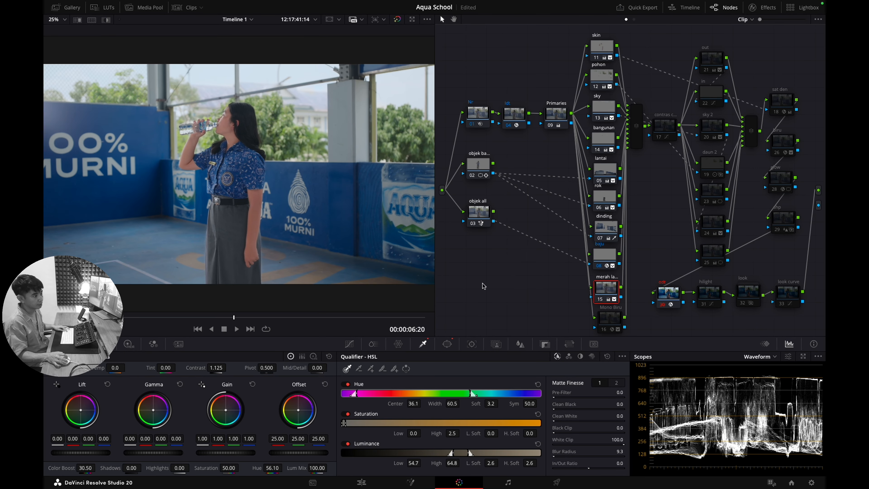
click(250, 329)
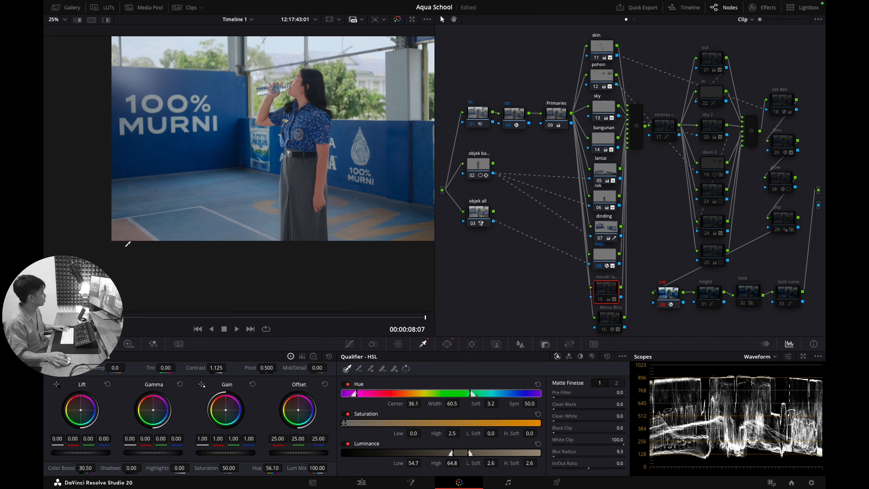
scroll(130, 227, up, 5)
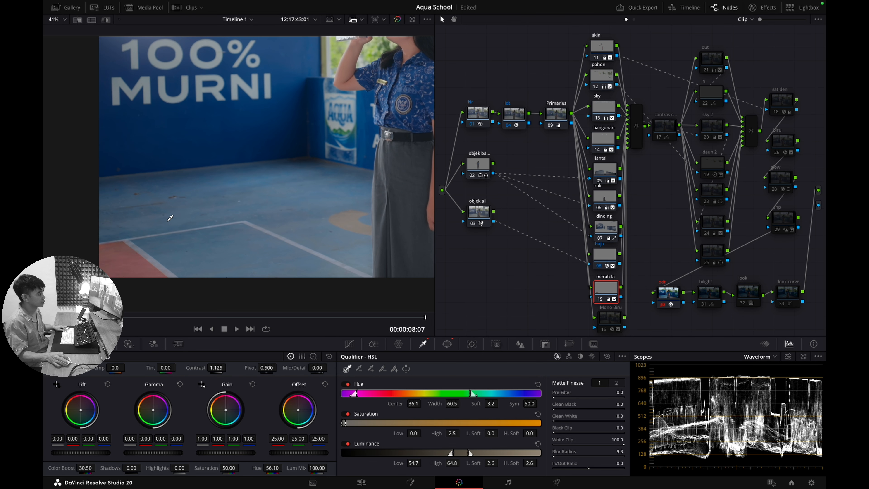
- Enable the Mono Biru node, compare the water bottle with and without it at frame 00:00:08:07, and save the project
scroll(129, 264, down, 6)
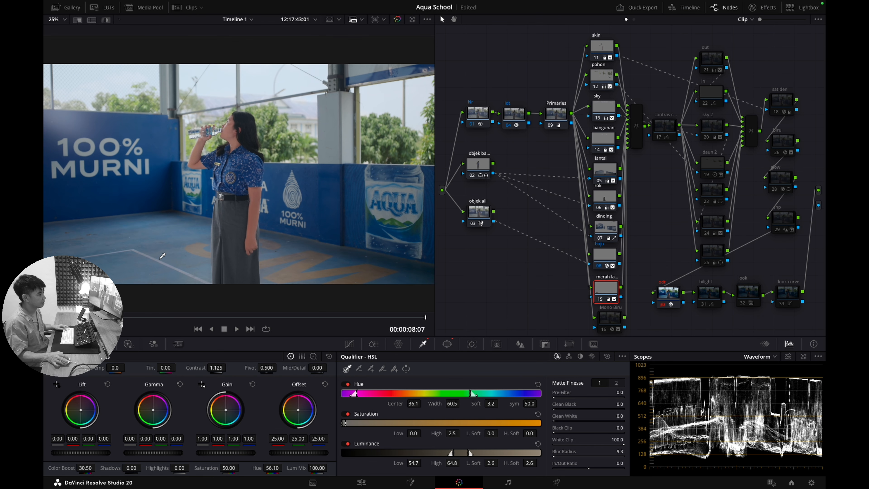
click(606, 322)
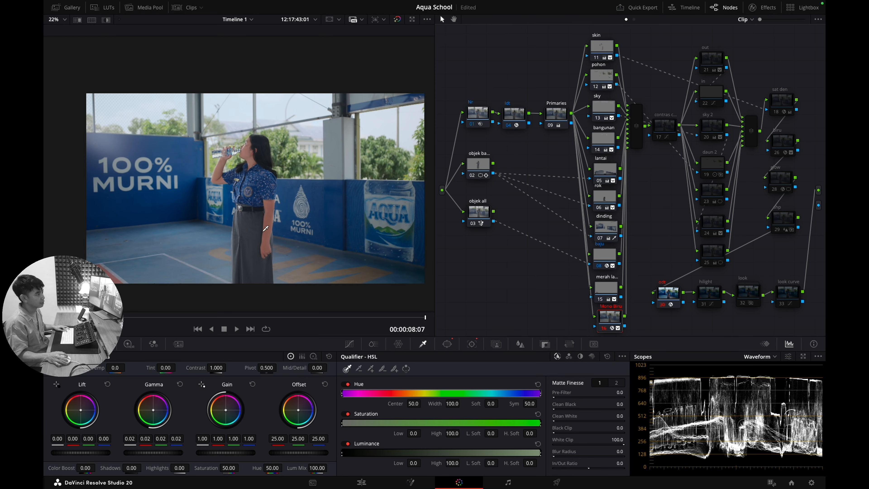
scroll(221, 165, up, 3)
scroll(222, 165, up, 3)
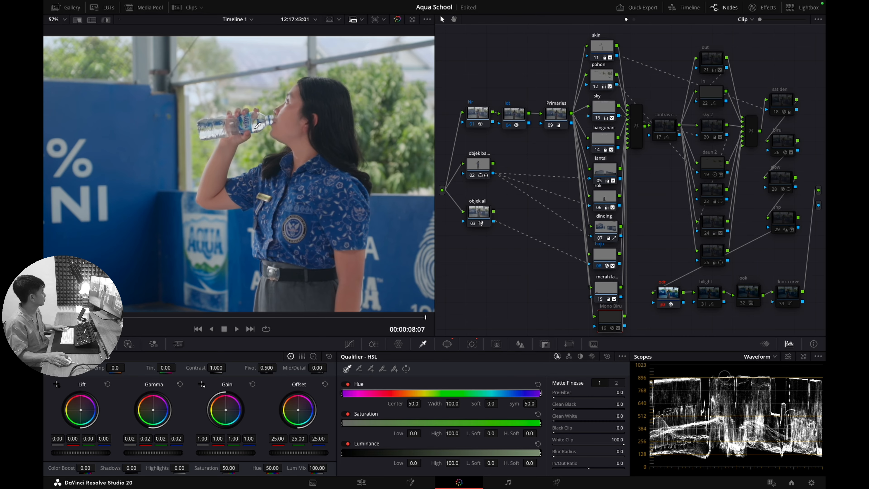
scroll(254, 123, down, 4)
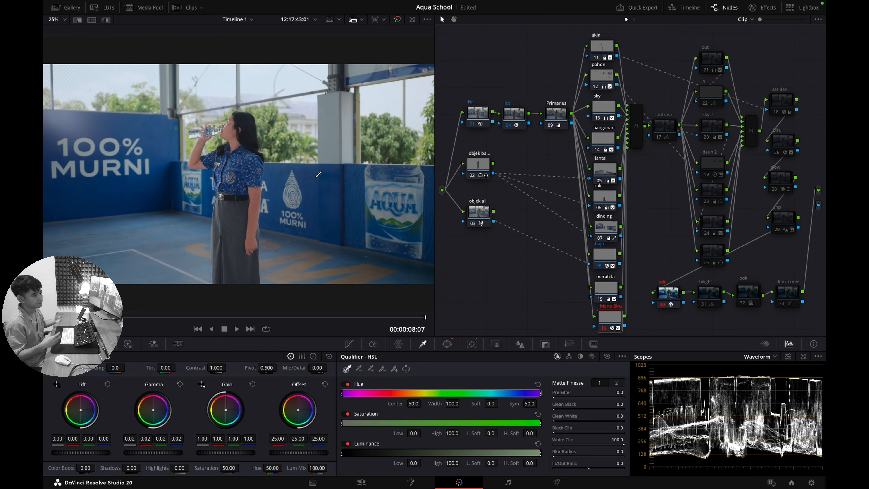
key(super+s)
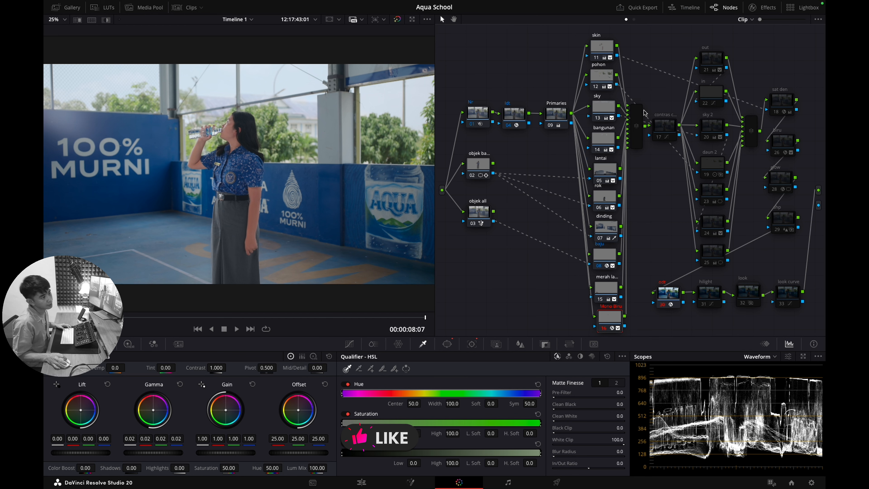
- Enable the mixer that joins the first parallel group and the contras c... node, and show that node's custom curve
click(640, 128)
key(super+d)
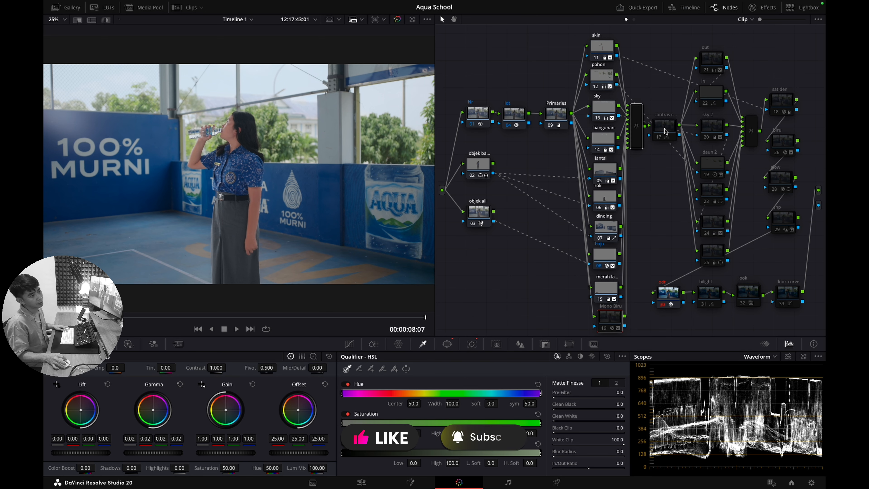
key(super+d)
click(664, 127)
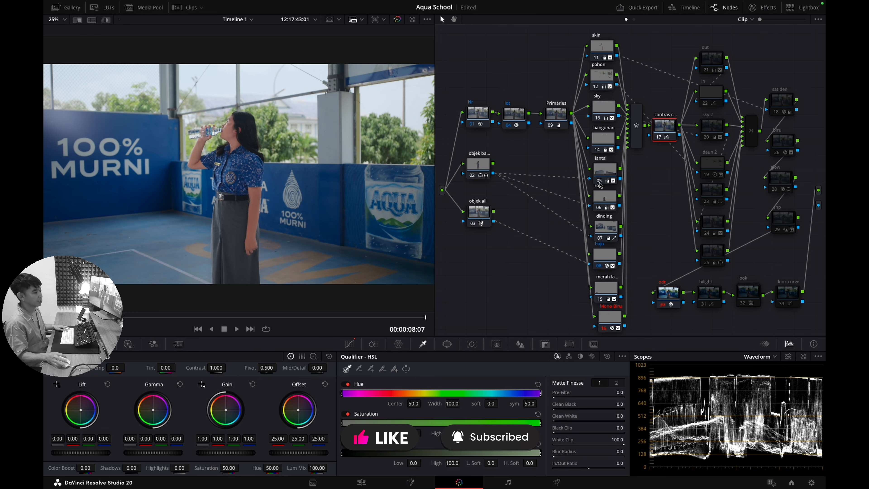
click(350, 344)
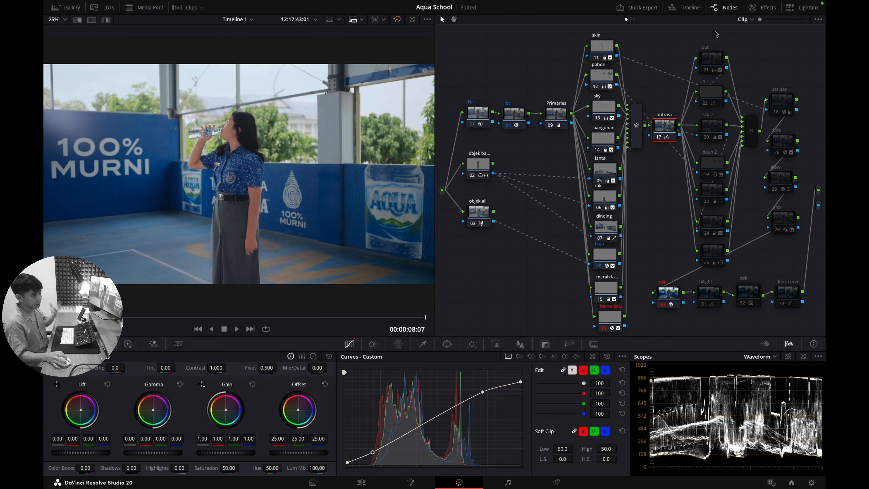
- Enable the out node, inspect its elliptical windows around the student, and enable the in node
click(712, 59)
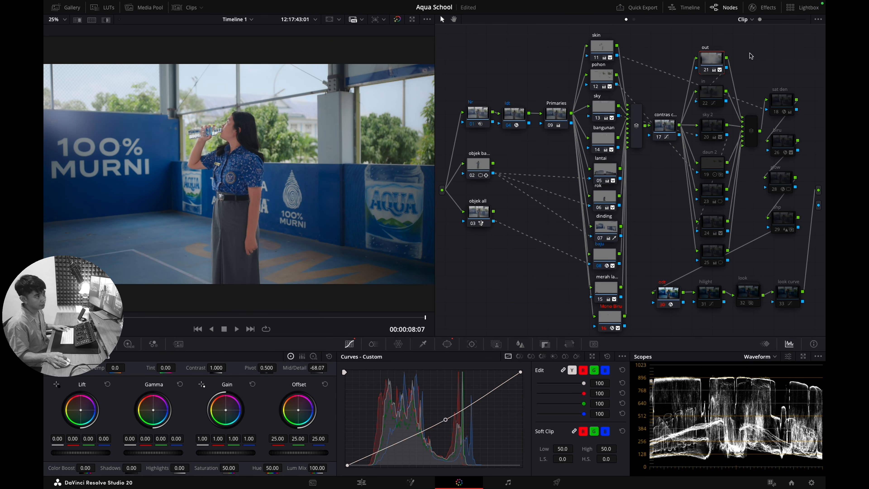
click(447, 344)
scroll(399, 256, down, 2)
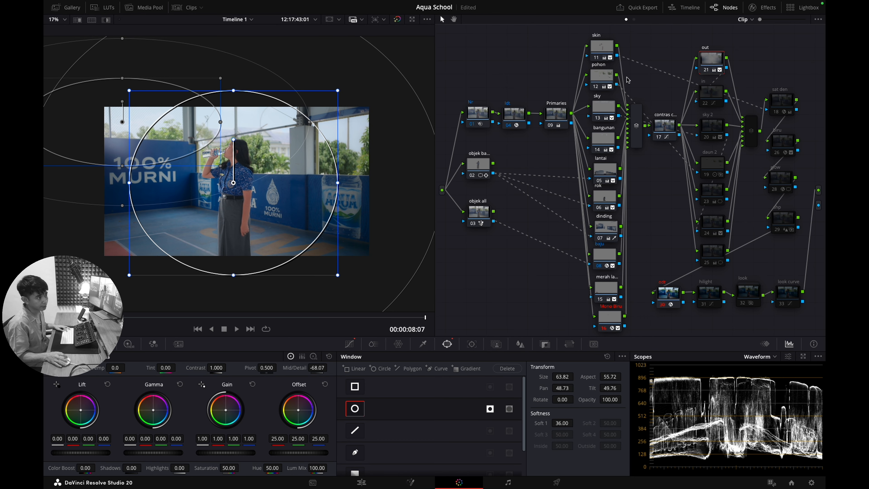
click(708, 94)
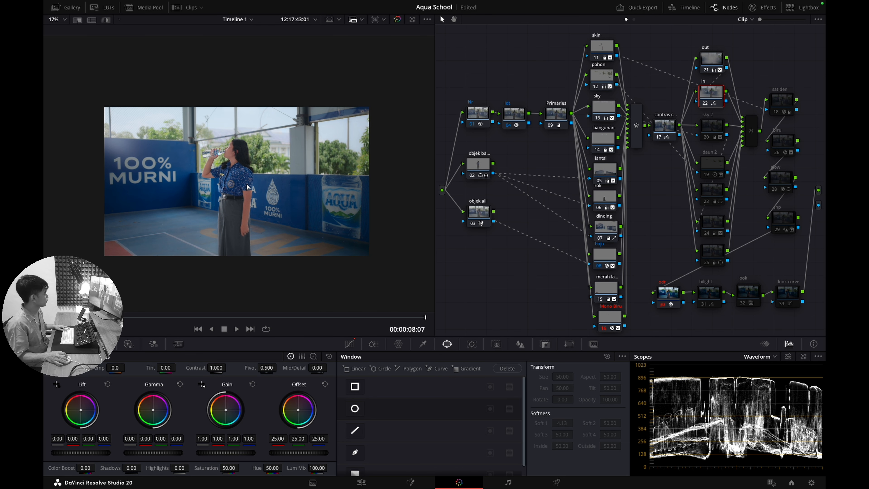
scroll(222, 171, up, 2)
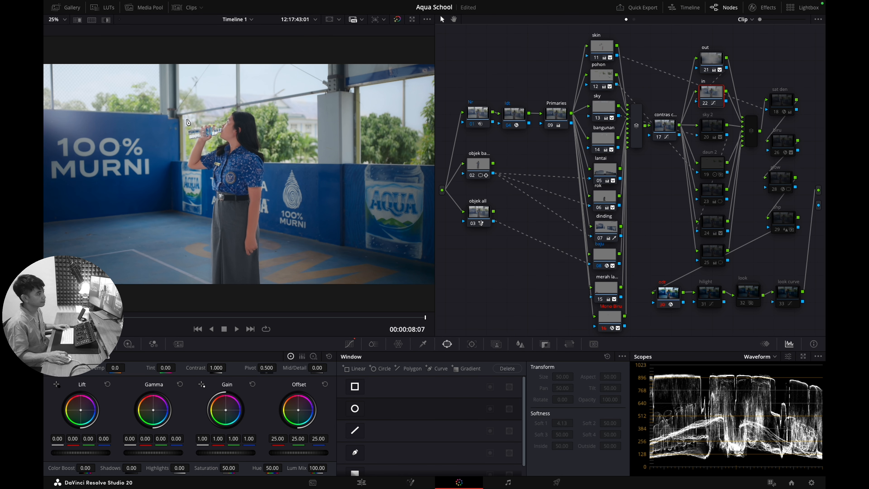
- Enable the sky 2 node and compare its window and effect with the sky node's, leaving both nodes enabled
click(724, 137)
scroll(241, 173, down, 2)
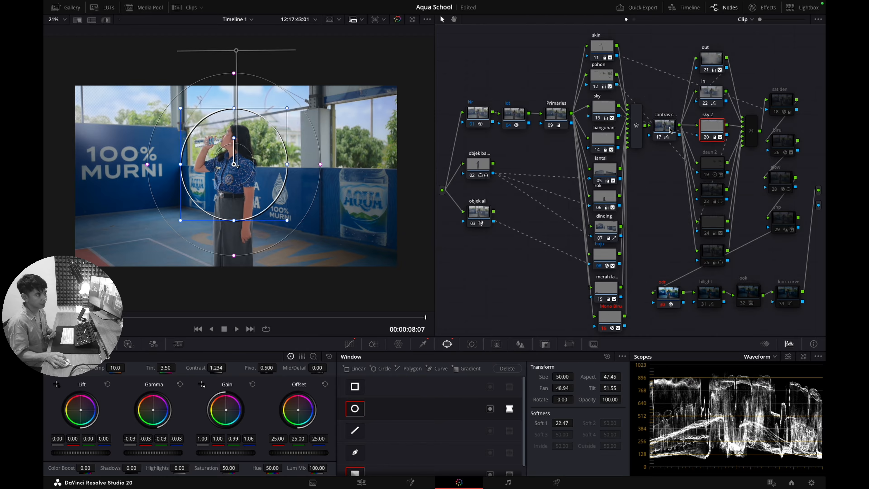
click(604, 115)
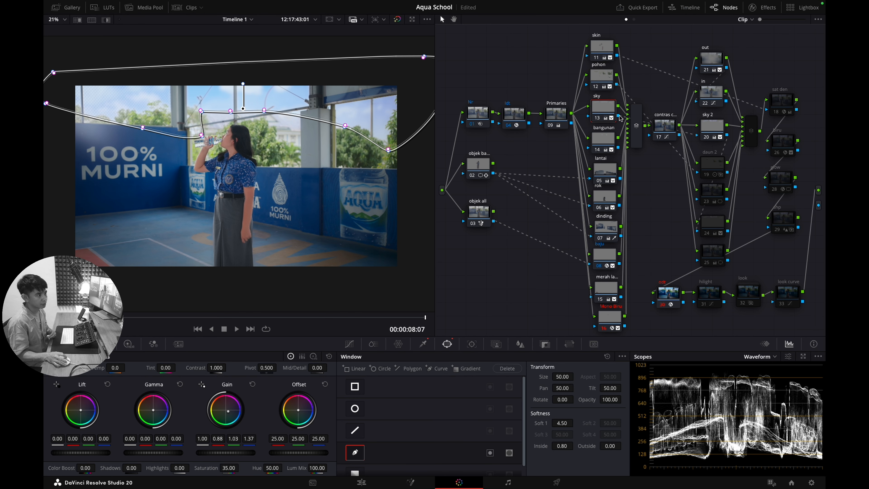
click(701, 137)
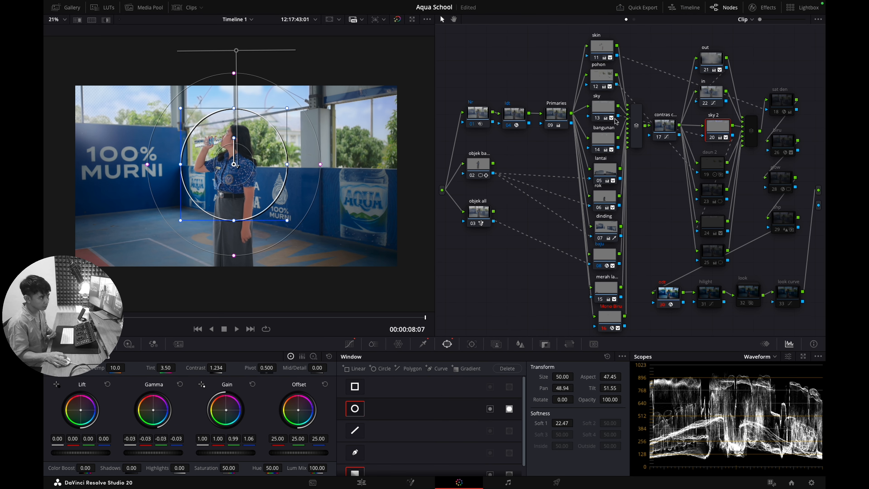
click(606, 111)
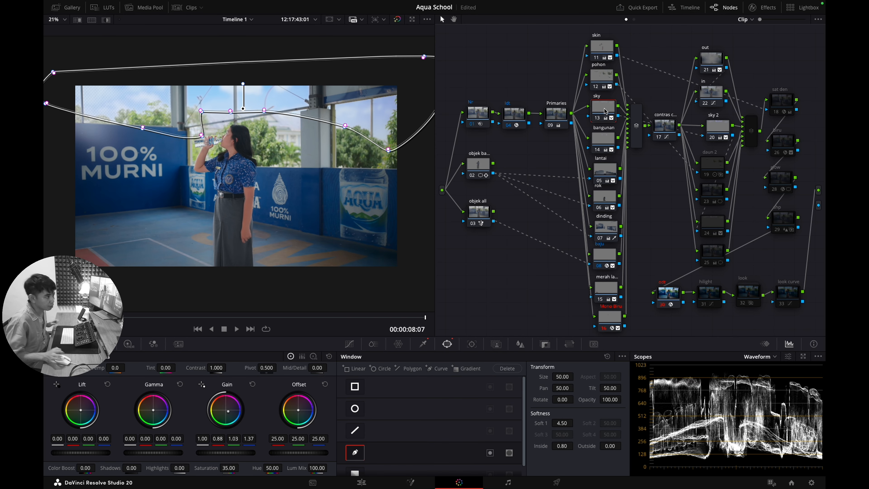
click(714, 122)
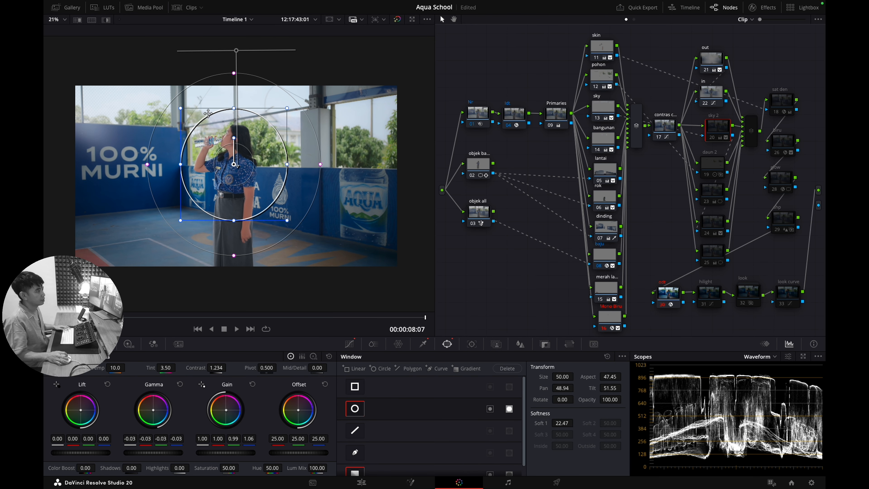
click(601, 104)
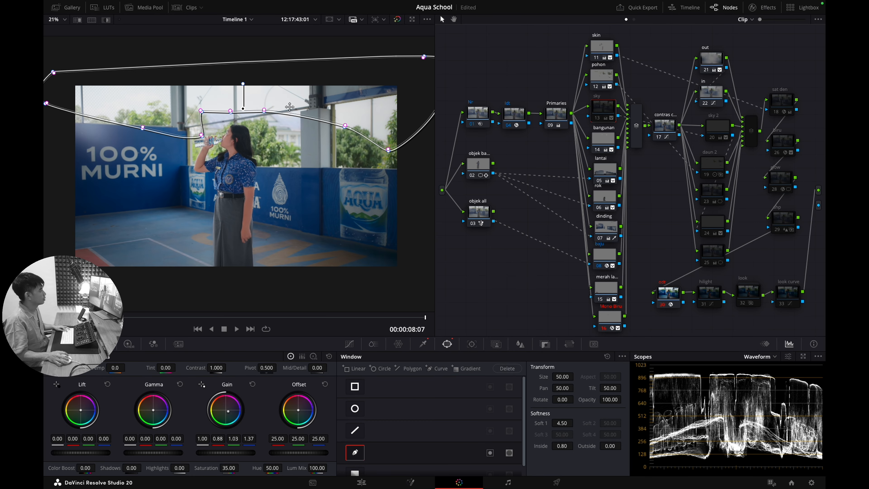
click(718, 130)
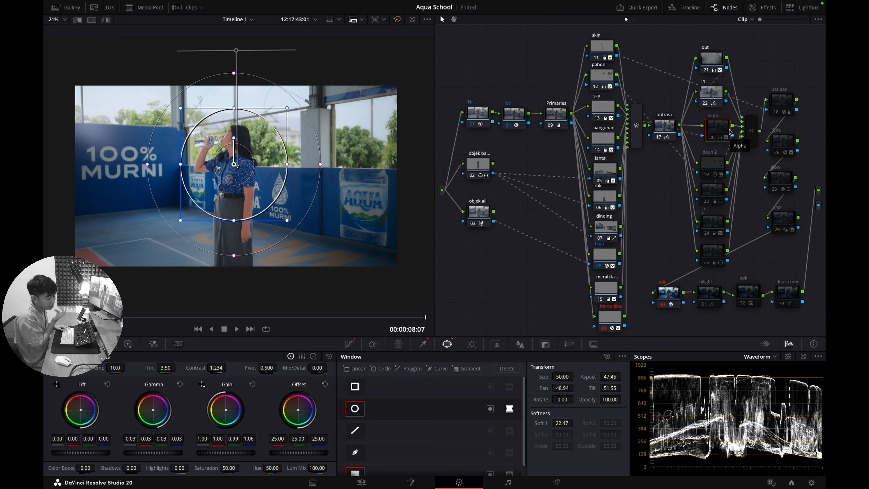
key(super+d)
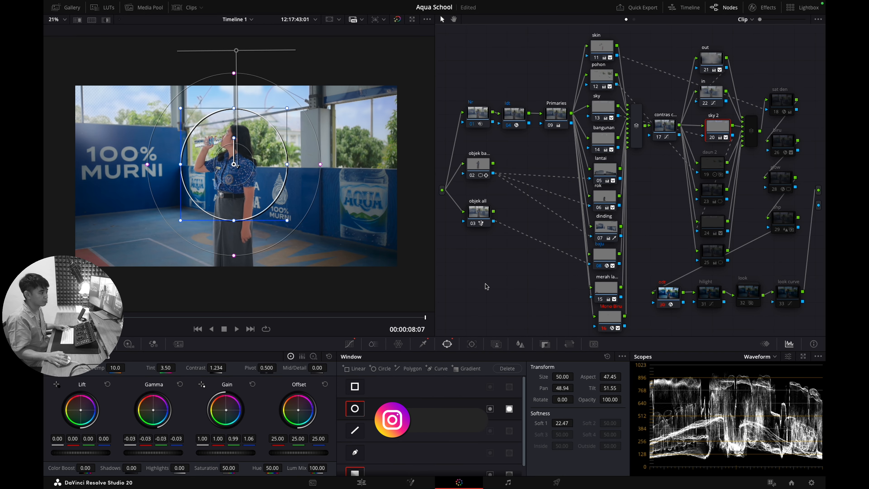
- Show the sky 2 node's HSL qualifier and compare the full frame with and without the node
click(423, 344)
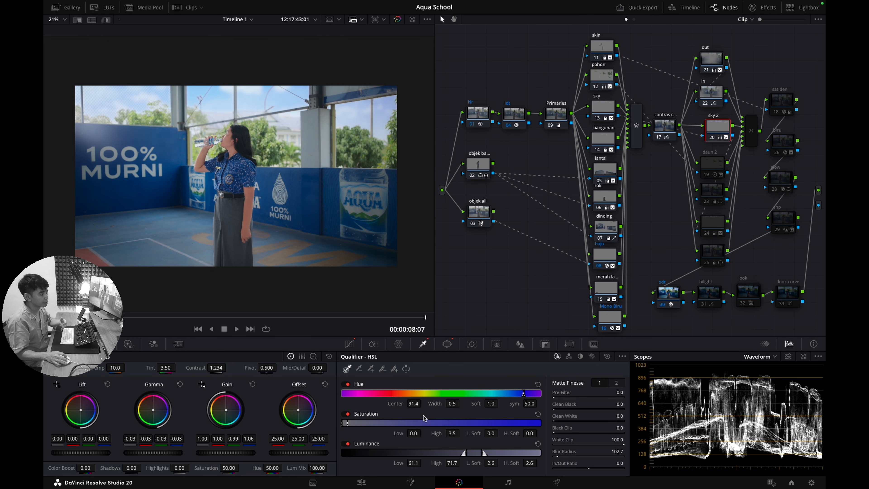
key(super+d)
key(super+d)
key(super+d)
key(super+d)
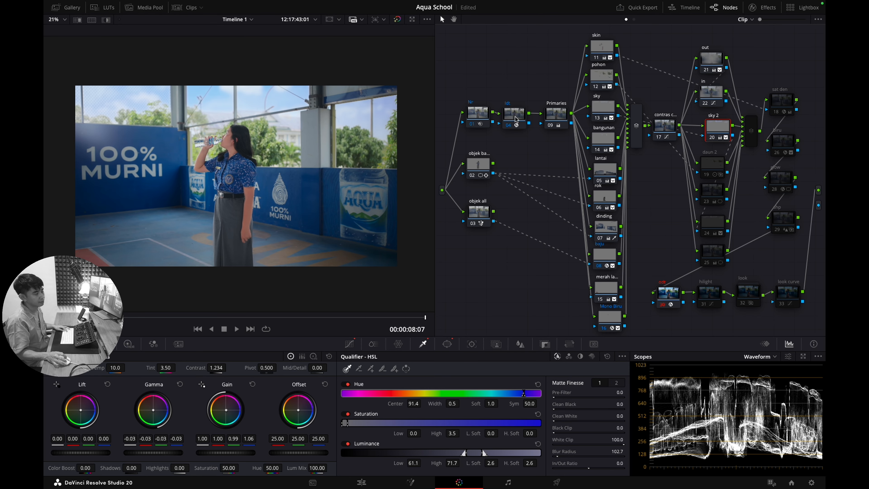
- Examine the sky behind the fence, trees and pillar up close with and without the sky 2 correction
scroll(129, 111, up, 3)
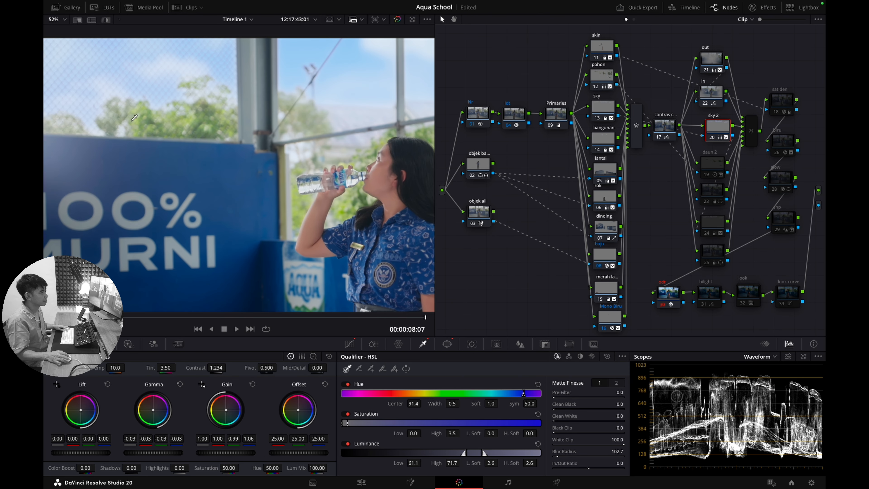
scroll(241, 85, up, 2)
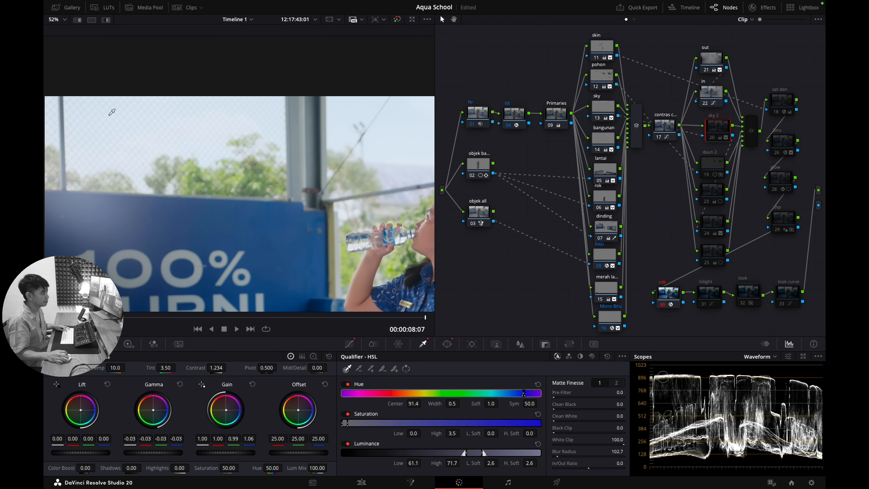
scroll(246, 119, up, 2)
scroll(246, 119, up, 2)
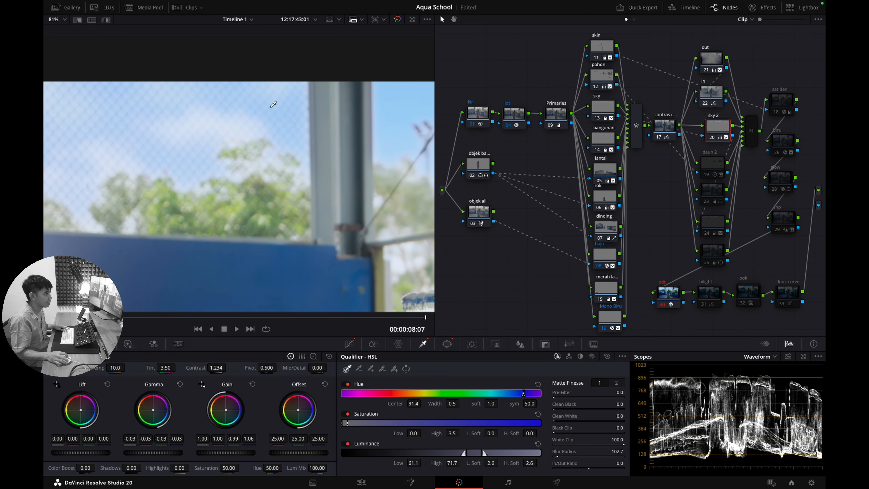
scroll(248, 113, down, 1)
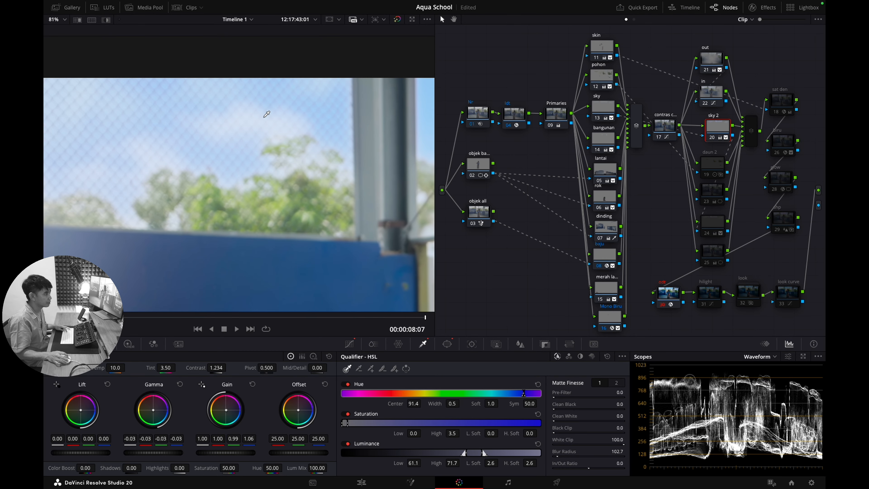
scroll(281, 122, down, 3)
scroll(379, 139, down, 3)
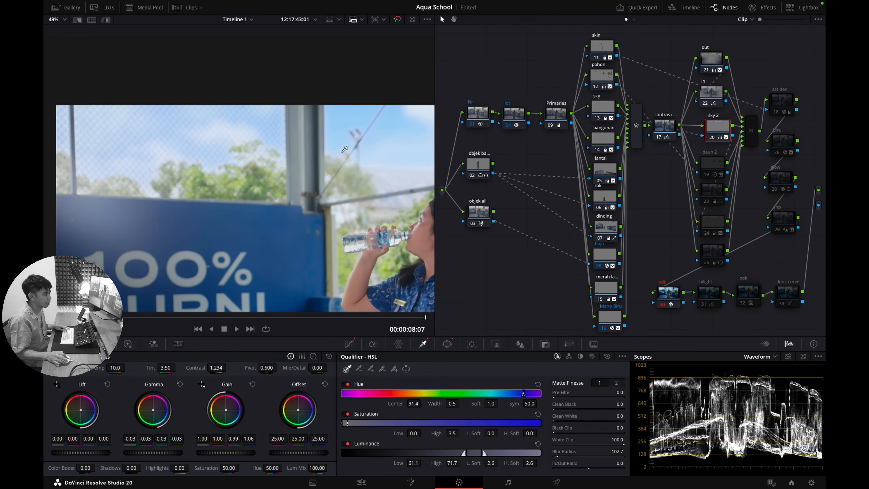
drag(387, 164, 202, 146)
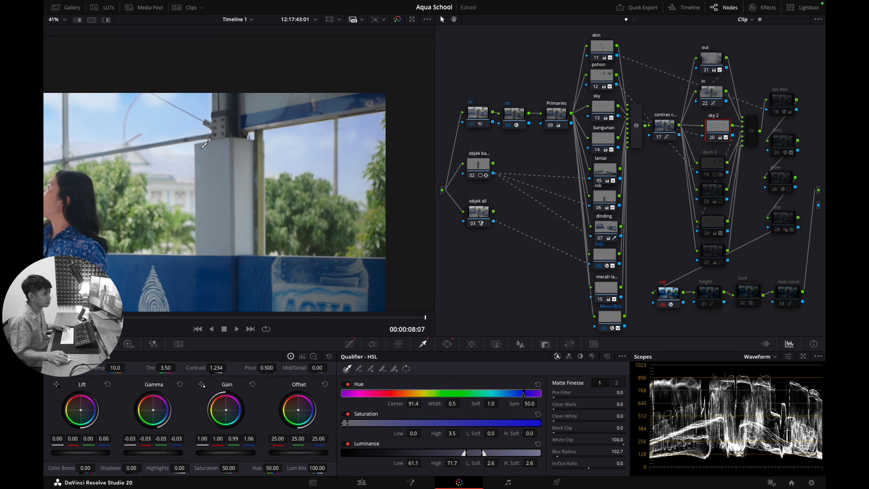
scroll(290, 154, down, 1)
scroll(290, 153, down, 2)
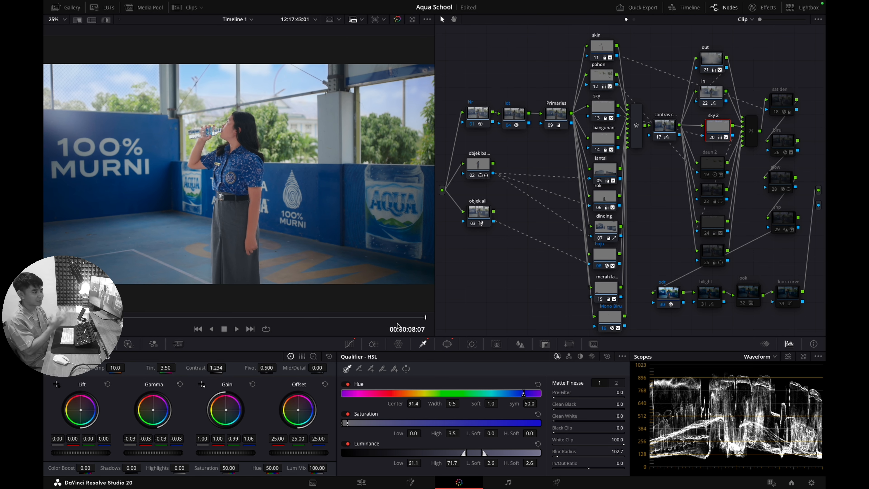
- Line up the sky 2 and daun 2 nodes in the second parallel group and enable daun 2
drag(715, 126, 710, 129)
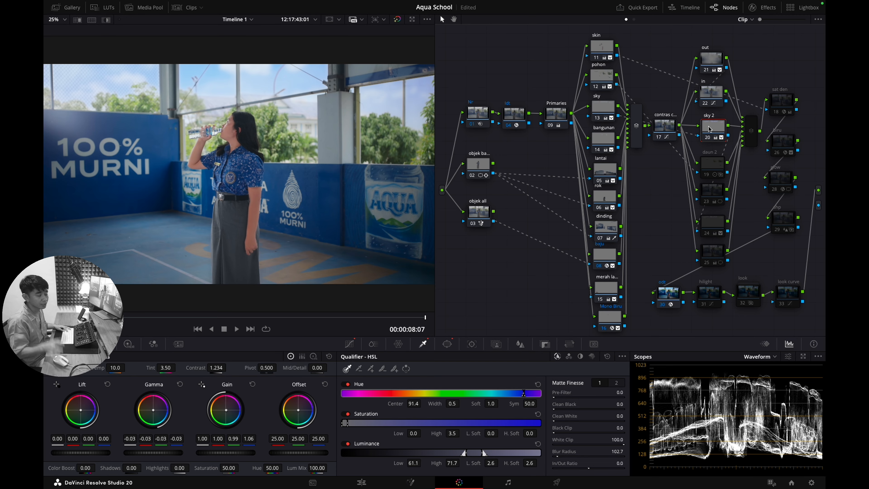
click(722, 163)
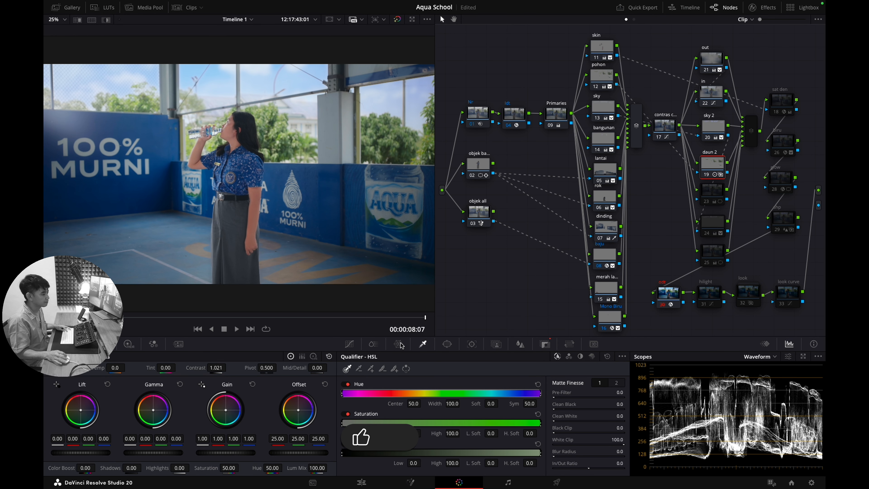
key(super+d)
key(super+d)
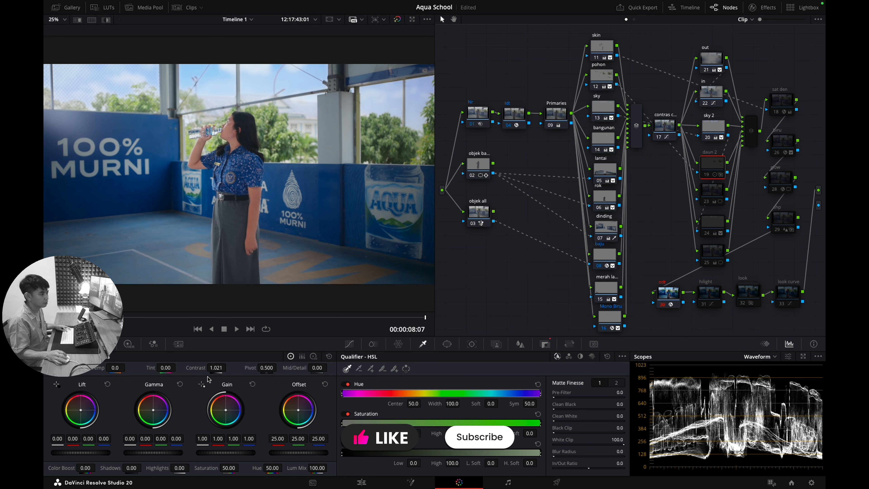
drag(708, 171, 708, 167)
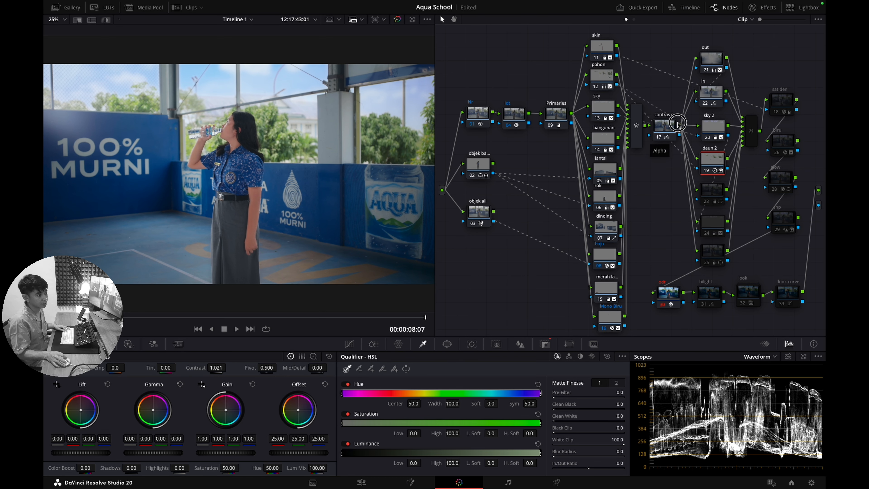
- Compare the background foliage with and without the daun 2 node, leaving the node enabled
click(718, 155)
key(super+d)
key(super+d)
key(super+d)
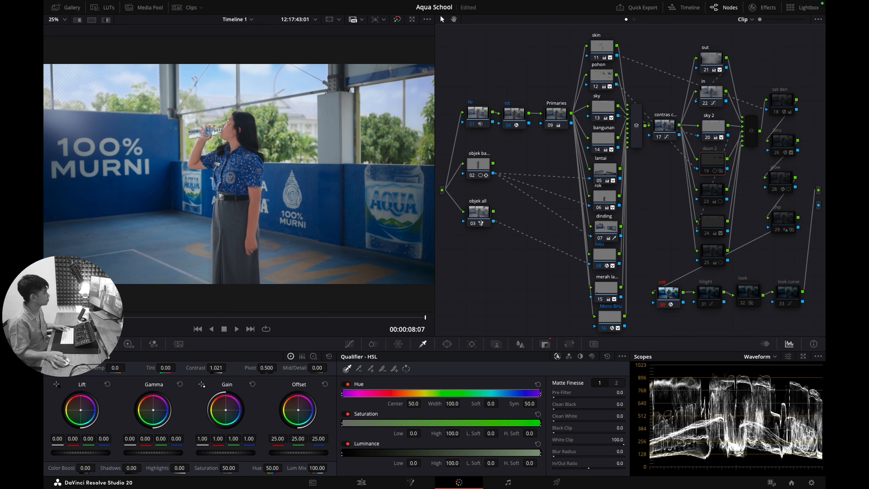
key(super+d)
key(super+d)
key(super+d)
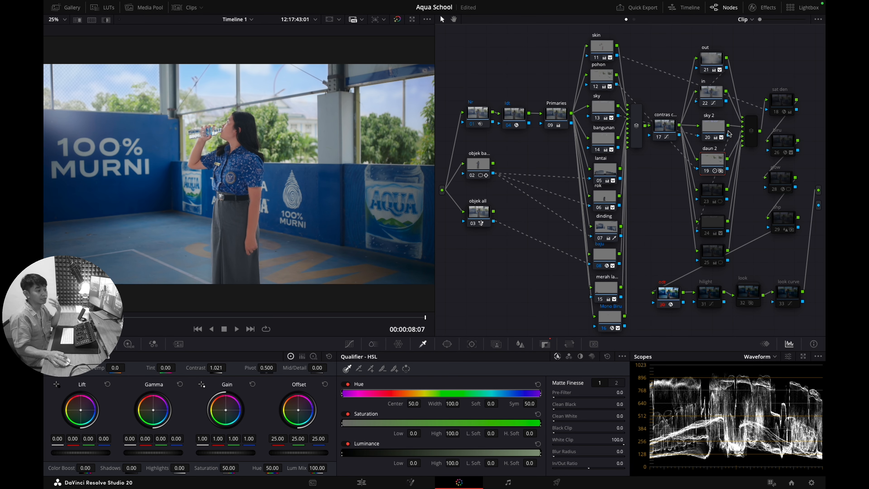
- Enable node 23 below daun 2 and show its gradient window over the lower-left court floor with the full frame in view
click(713, 197)
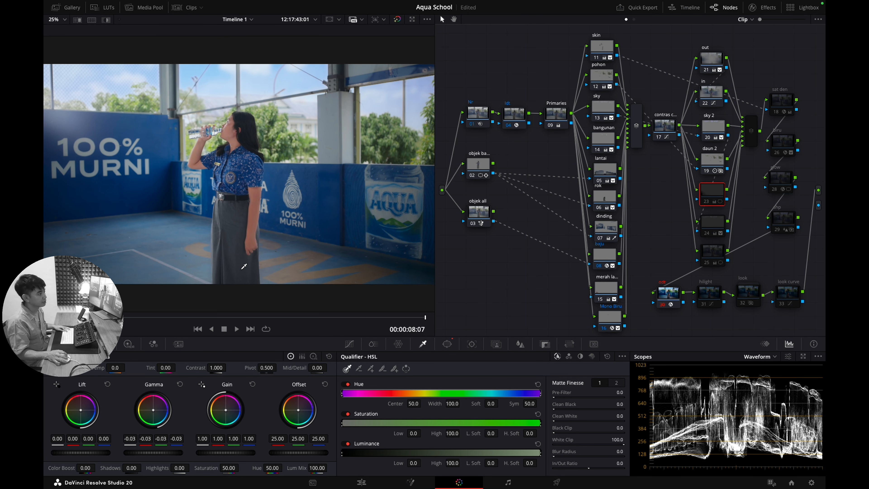
click(449, 350)
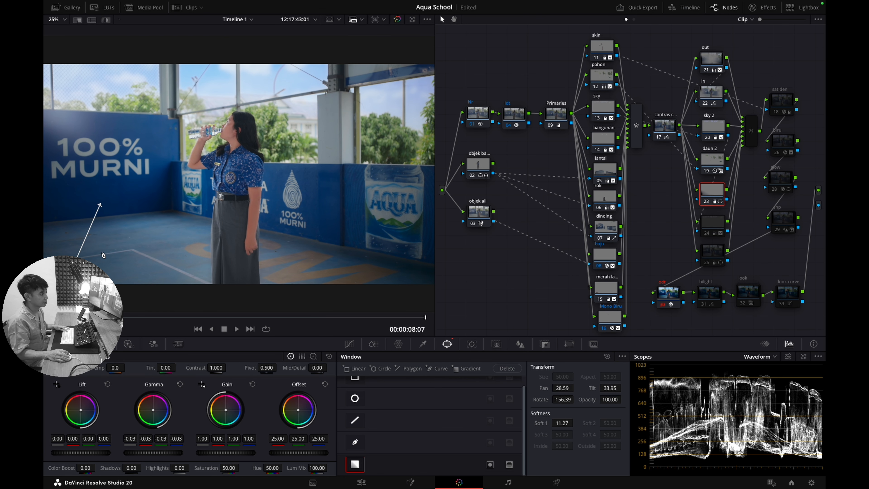
scroll(102, 253, down, 3)
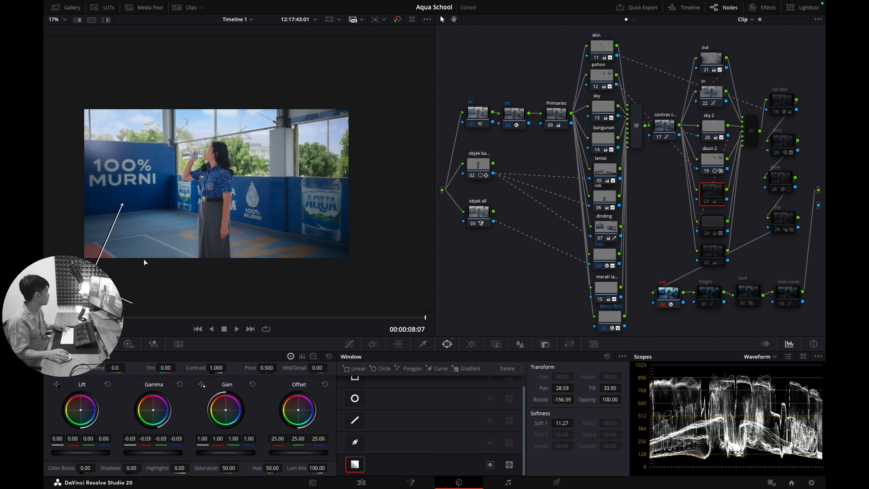
- Show node 24's circular window around the window opening at the frame's upper right and compare the shot with and without the node
click(721, 221)
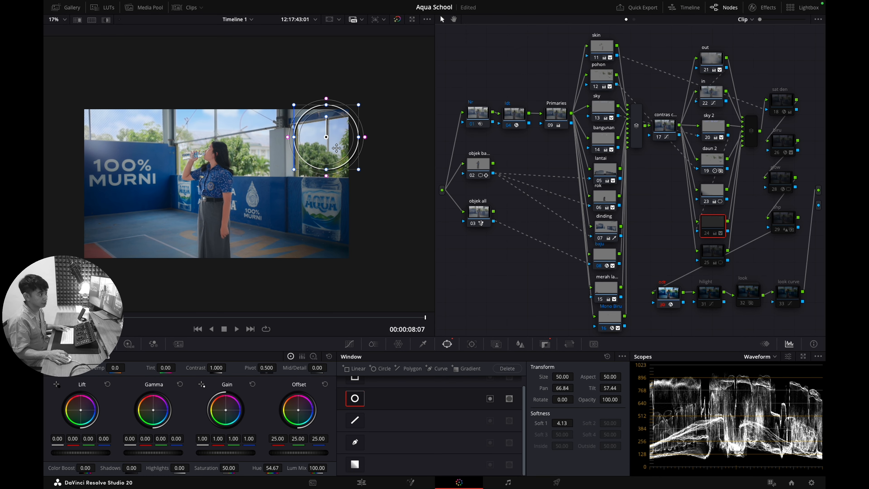
key(ctrl+d)
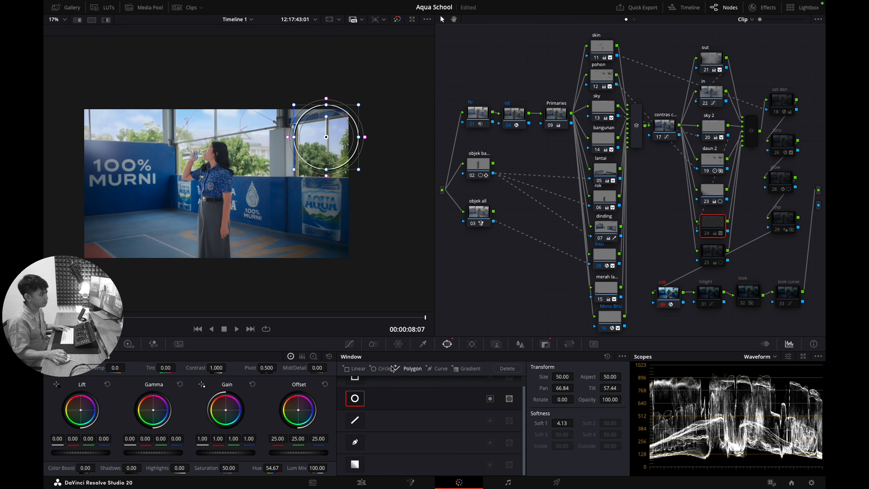
key(ctrl+d)
key(ctrl+d)
key(ctrl+d)
key(ctrl+d)
key(ctrl+d)
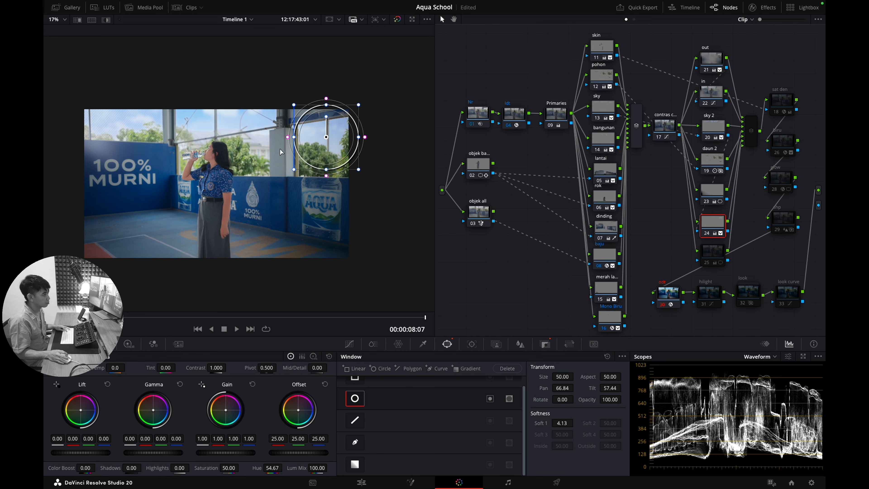
key(ctrl+d)
- Inspect the trees and sky inside node 24's circular window with and without its correction, leaving the node enabled
scroll(344, 147, up, 2)
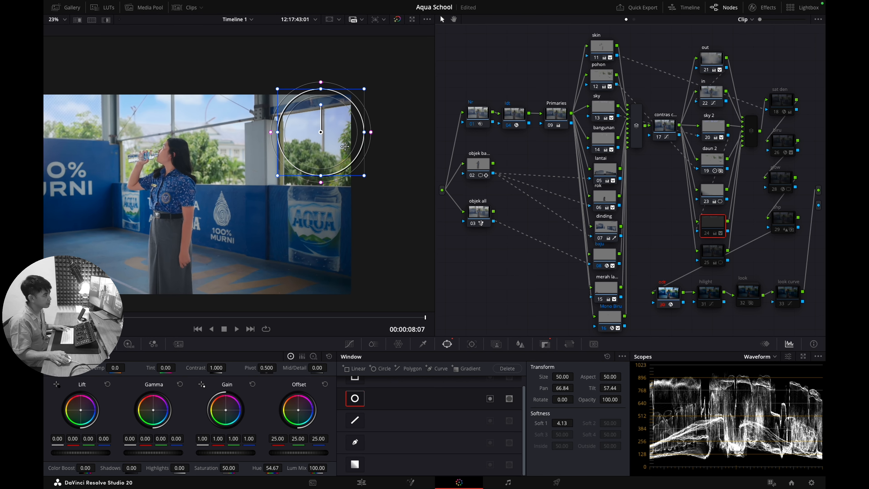
scroll(344, 146, up, 5)
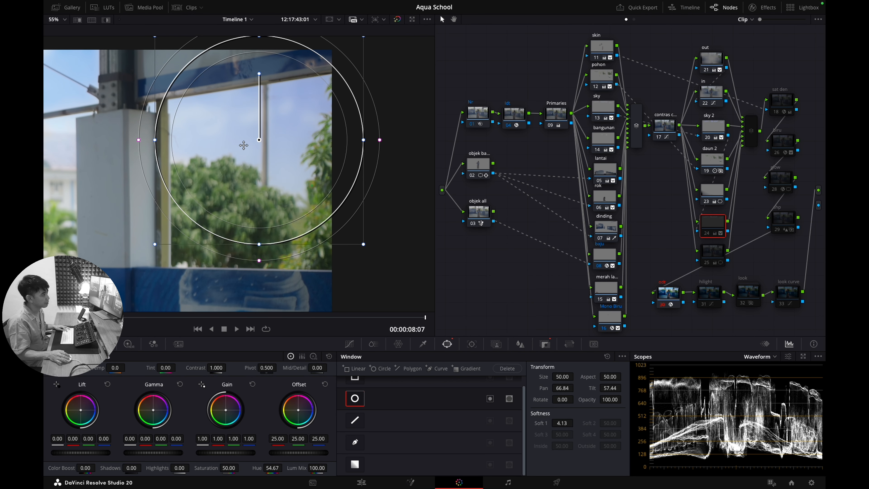
scroll(243, 145, down, 4)
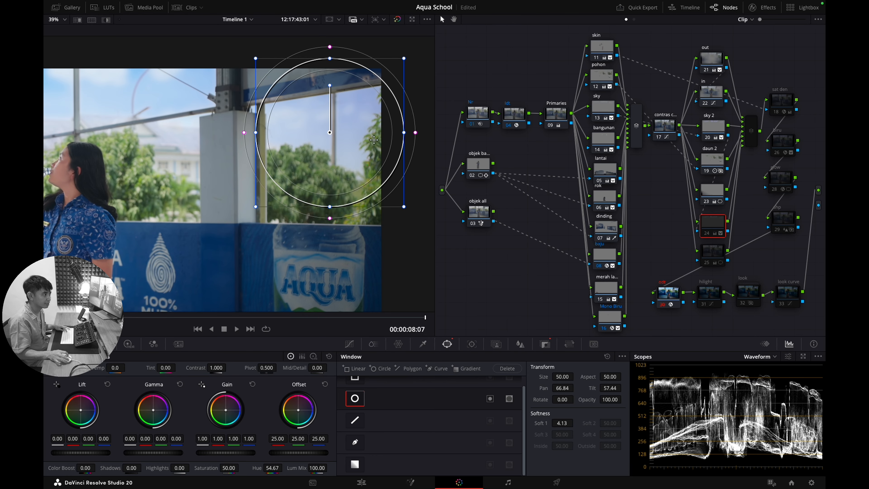
key(ctrl+d)
key(super+d)
key(super+d)
key(super+d)
key(super+d)
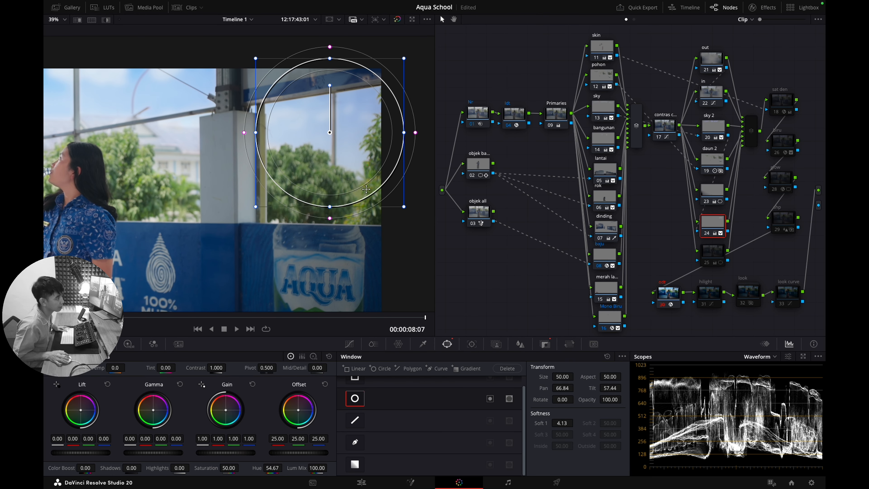
scroll(322, 119, down, 2)
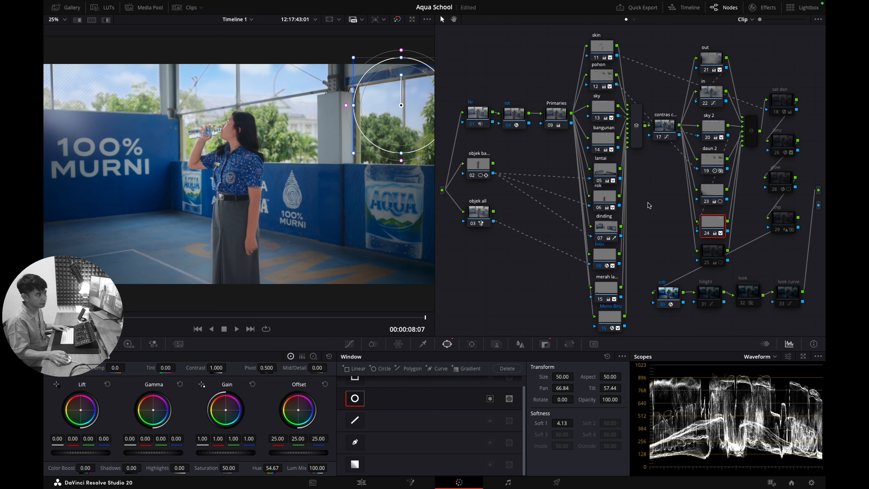
- Enable node 25 and show its full elliptical window over the lower-right wall and floor
click(714, 254)
scroll(303, 223, down, 1)
drag(417, 283, 368, 260)
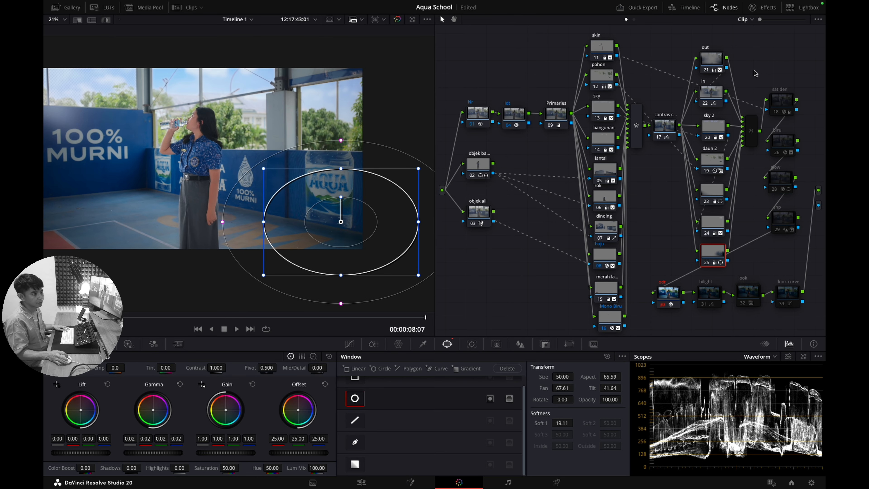
- Enable the sat den node and review its MONO-SAT-DENSITY-v3.0 DCTL settings
click(780, 105)
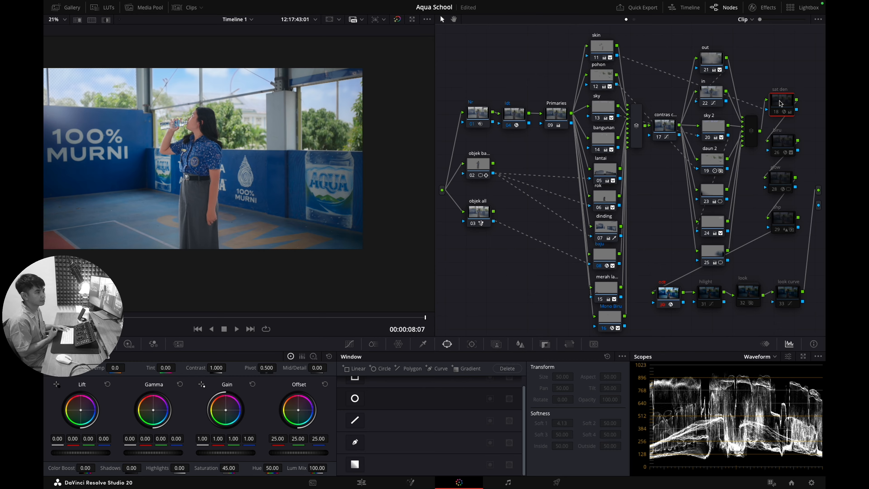
key(ctrl+d)
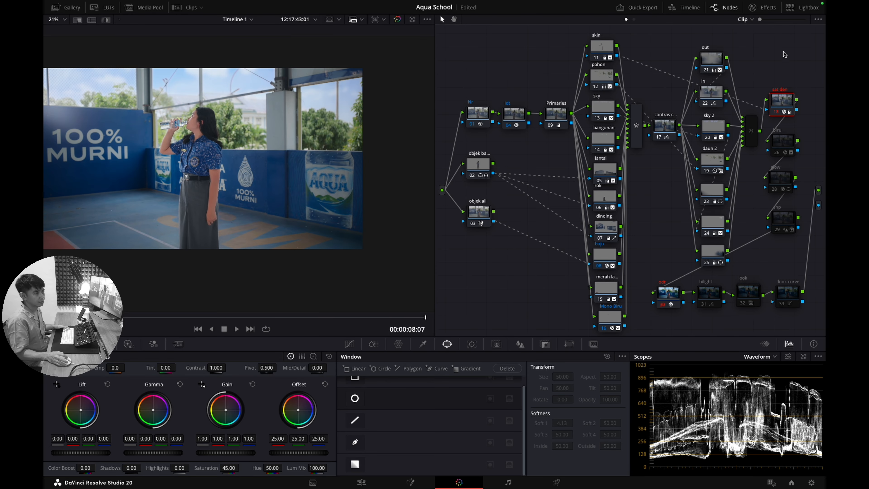
click(765, 7)
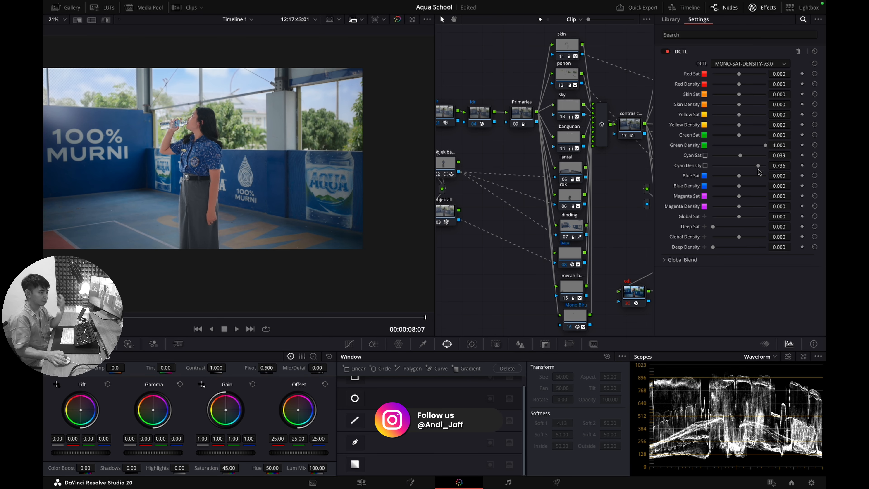
click(758, 8)
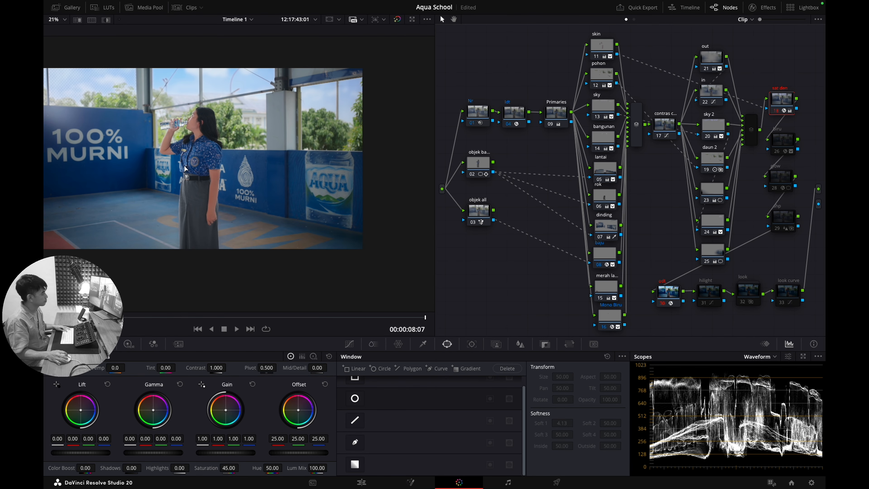
- Compare the uniform, blue wall and trees with and without the sat den node, leaving it enabled
scroll(320, 198, up, 3)
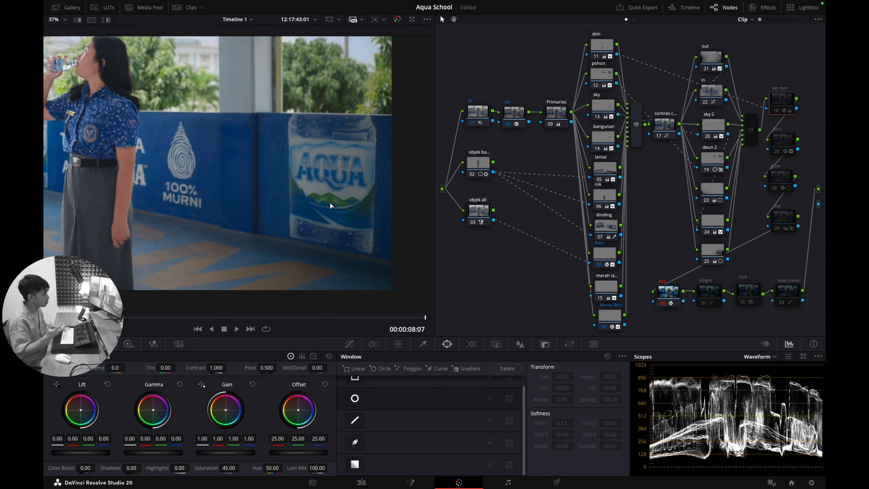
key(shift+z)
key(super+d)
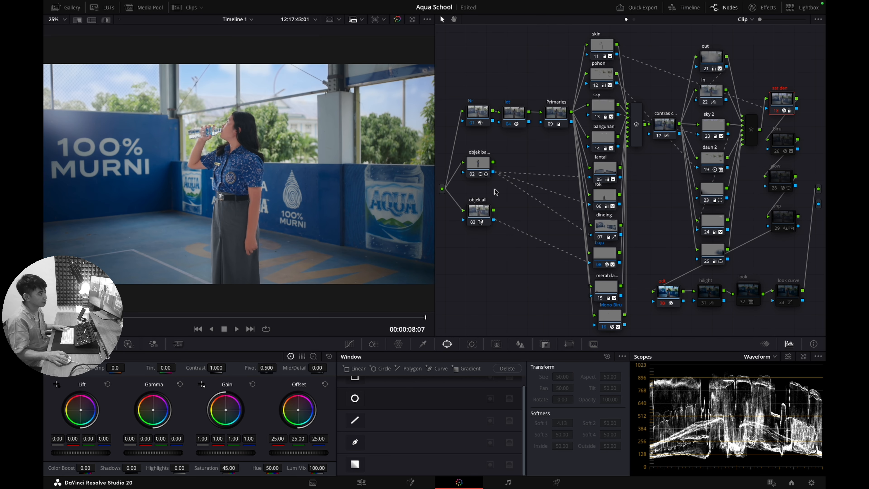
- Compare the blue walls with and without node 26 directly after sat den, leaving the node enabled
click(786, 148)
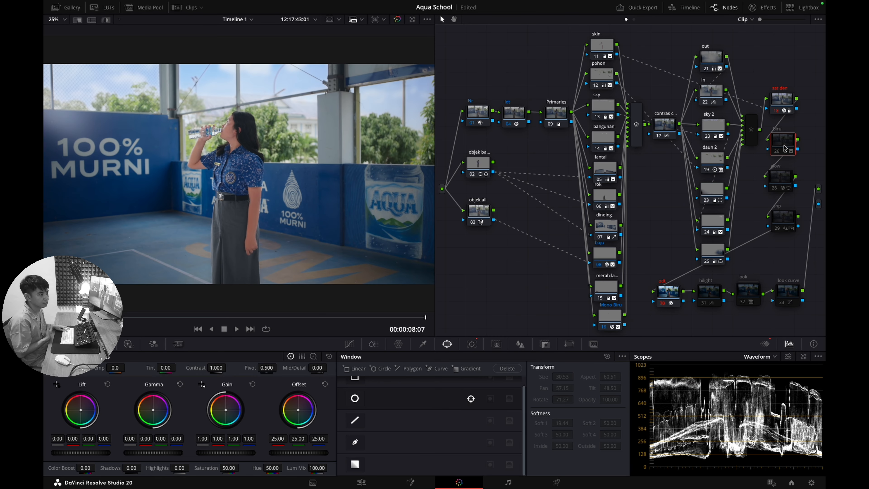
key(super+d)
key(super+d)
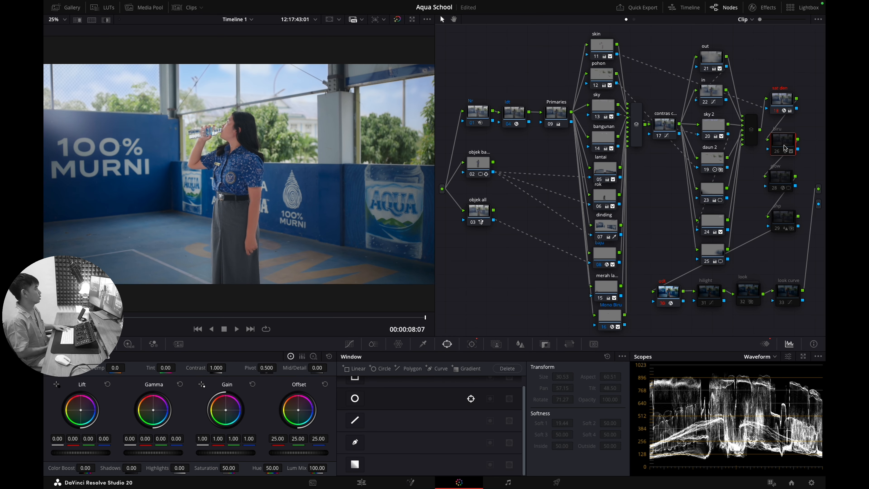
key(super+d)
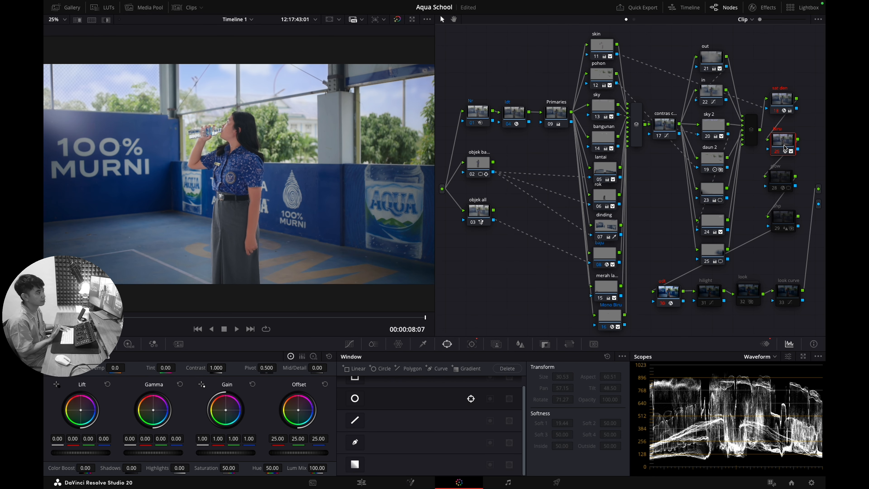
key(super+d)
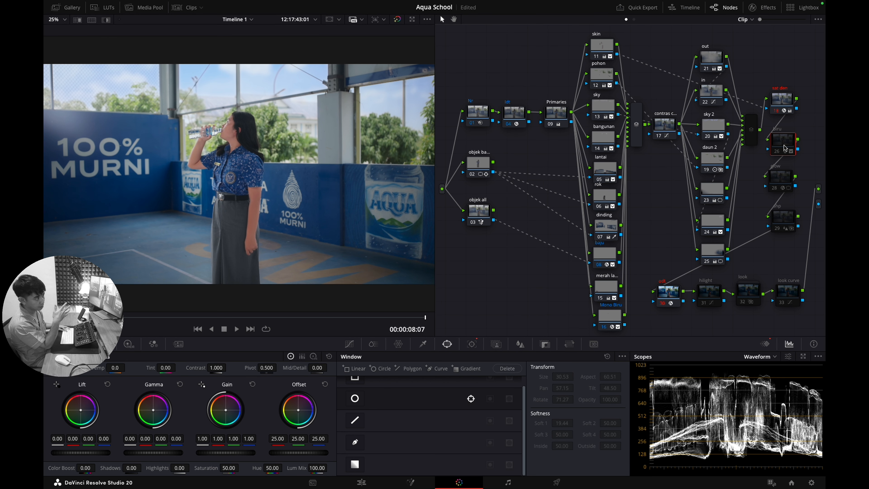
click(785, 148)
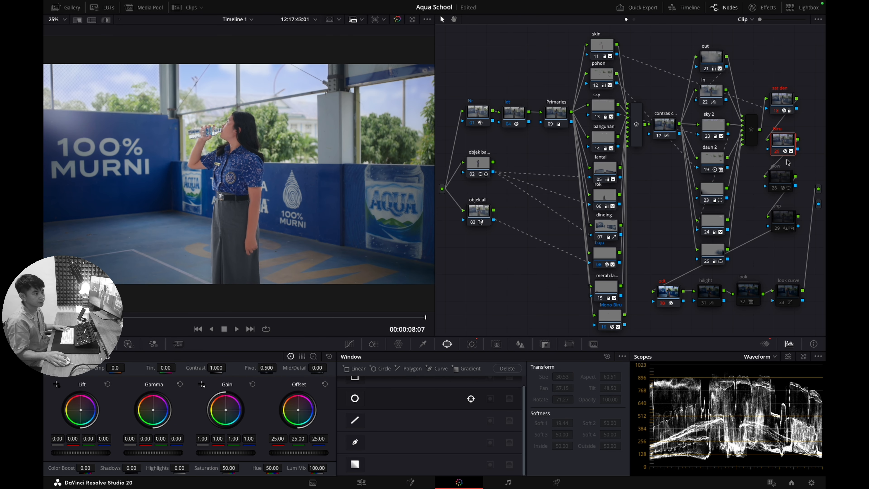
- Enable node 28 and show its gradient window coming from the frame's upper-left corner
click(780, 178)
scroll(213, 200, down, 1)
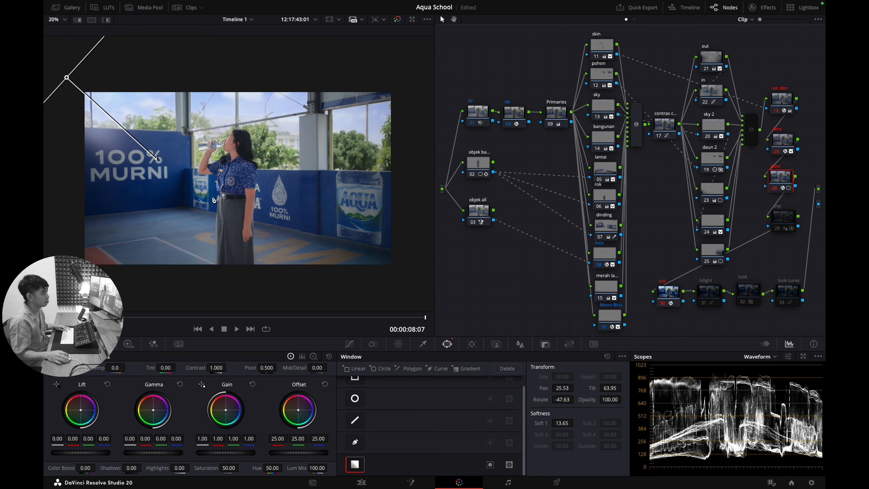
scroll(214, 200, down, 1)
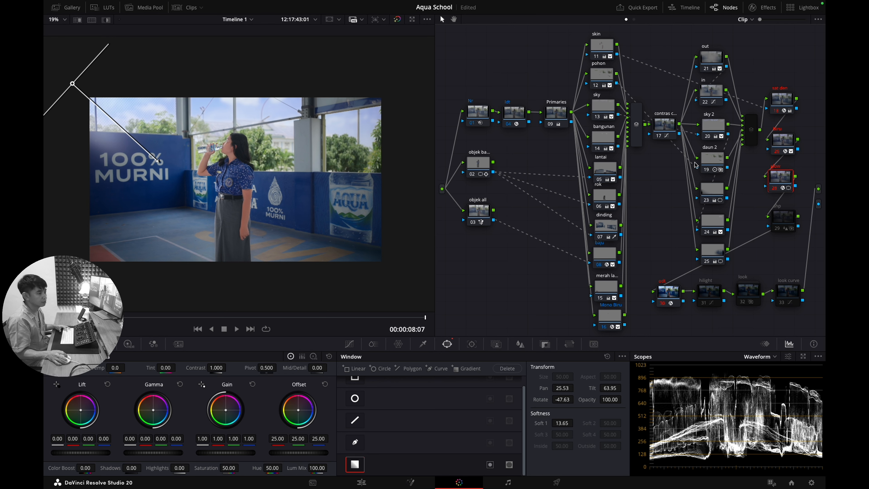
- Enable the shp node, show its blur radius settings and inspect the woman's face and uniform up close
click(790, 223)
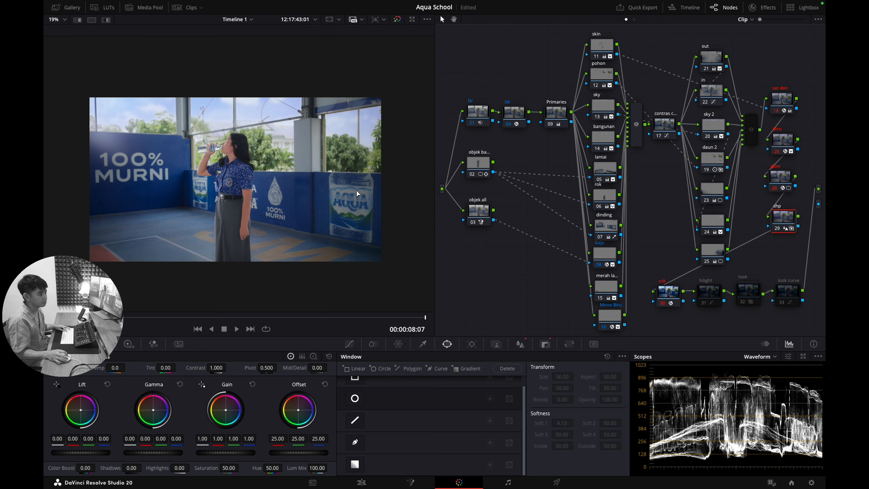
click(521, 343)
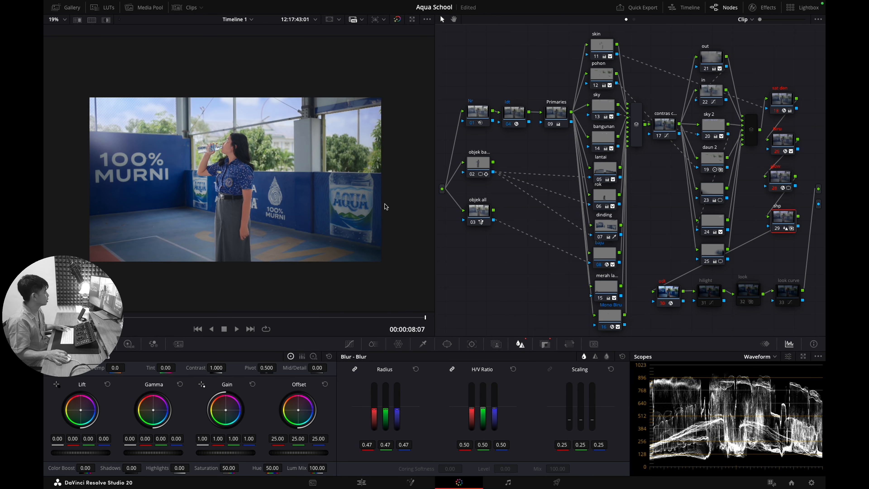
scroll(286, 211, up, 6)
scroll(223, 152, up, 3)
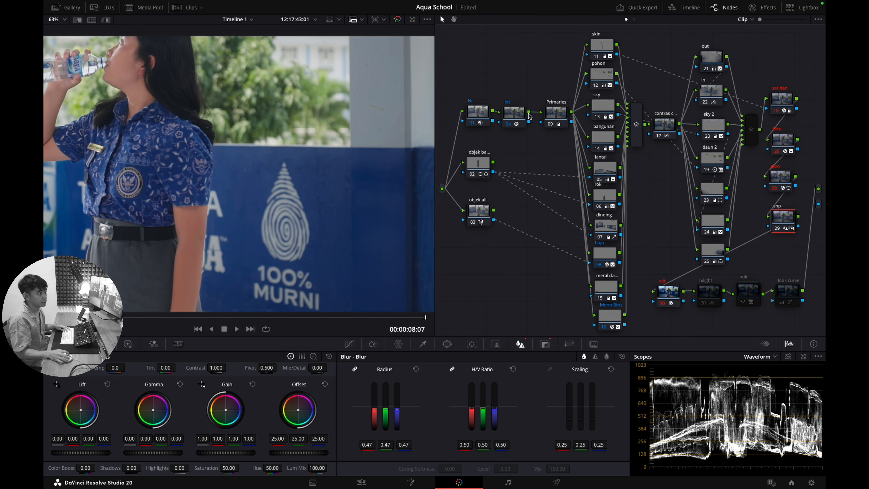
drag(183, 163, 231, 226)
scroll(153, 166, up, 2)
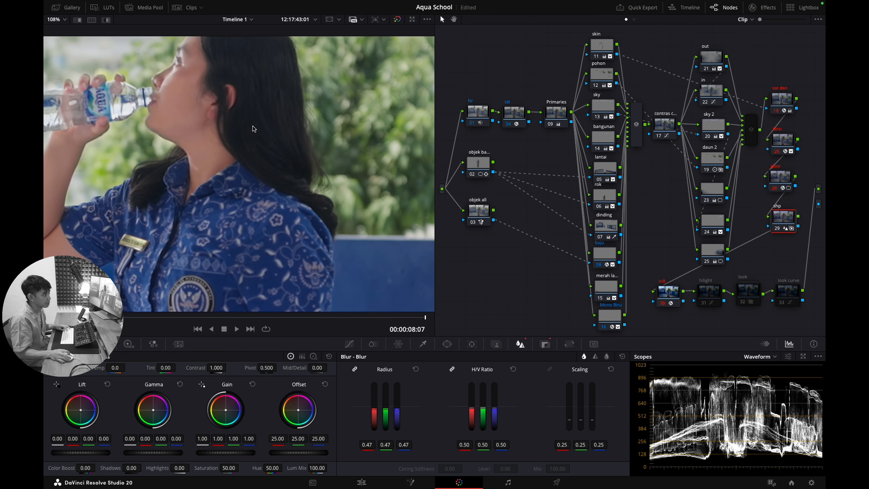
key(shift+z)
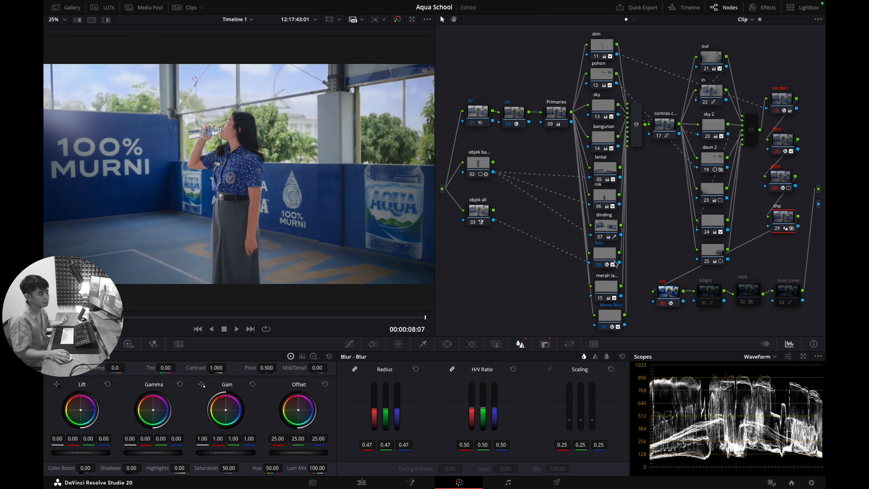
- Enable the hilight node and compare the full frame repeatedly with and without it, leaving the node enabled
click(708, 297)
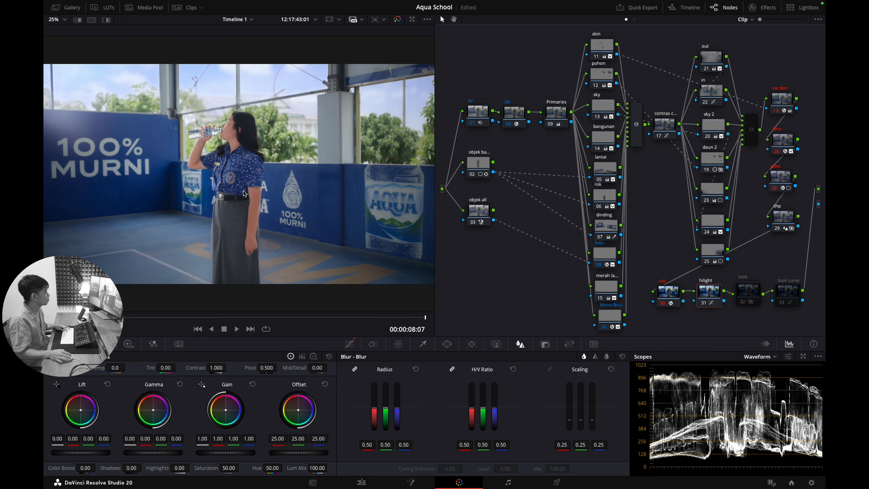
scroll(242, 195, down, 2)
drag(242, 195, 264, 195)
key(super+d)
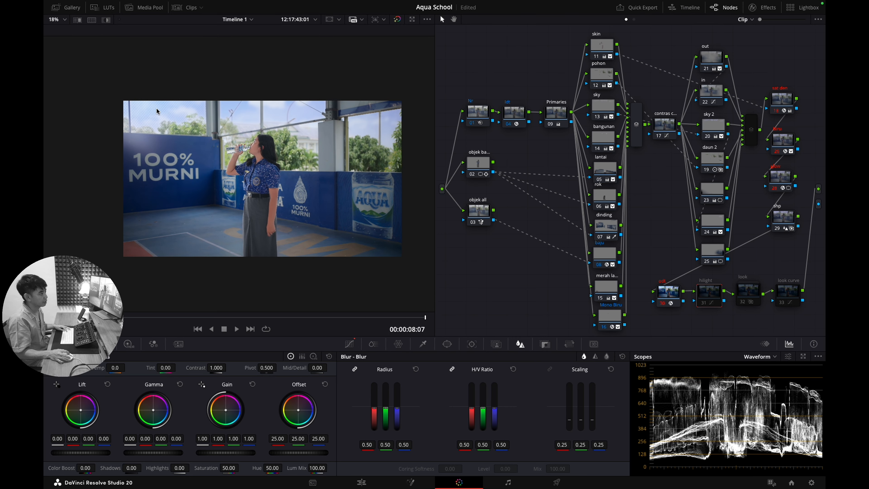
key(super+d)
key(super+d)
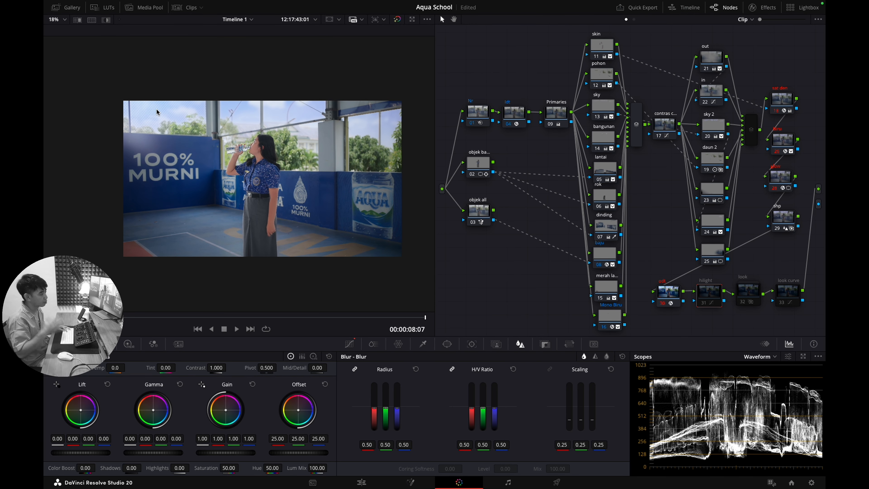
key(super+d)
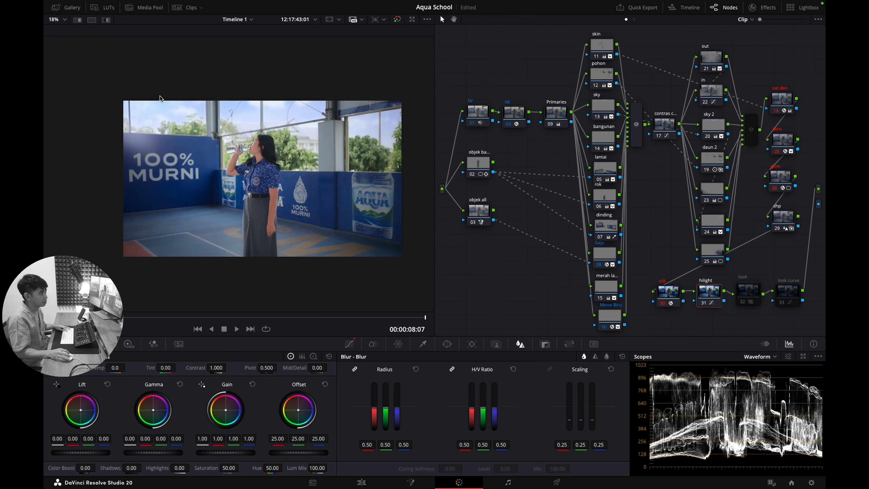
key(super+d)
key(super+d)
key(super+d)
key(super+d)
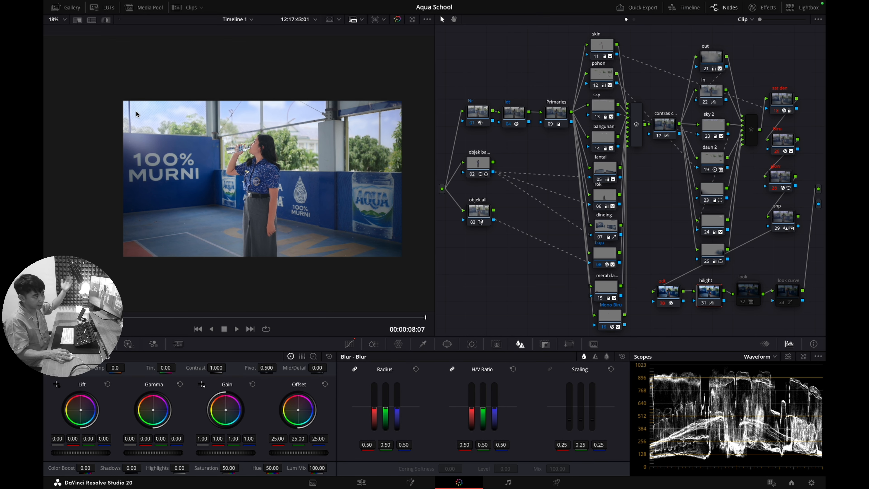
- Recheck the hilight node's effect, then enable the look node and compare the full frame with and without it, leaving it enabled
key(super+d)
key(super+d)
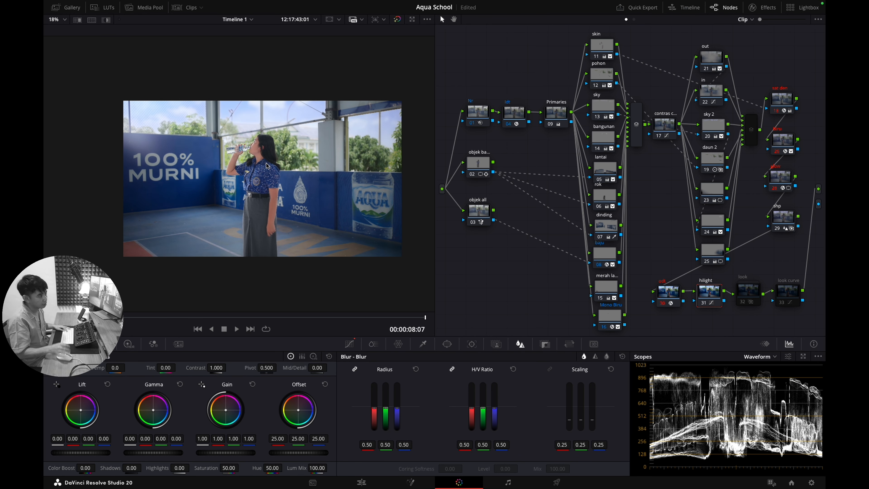
click(749, 293)
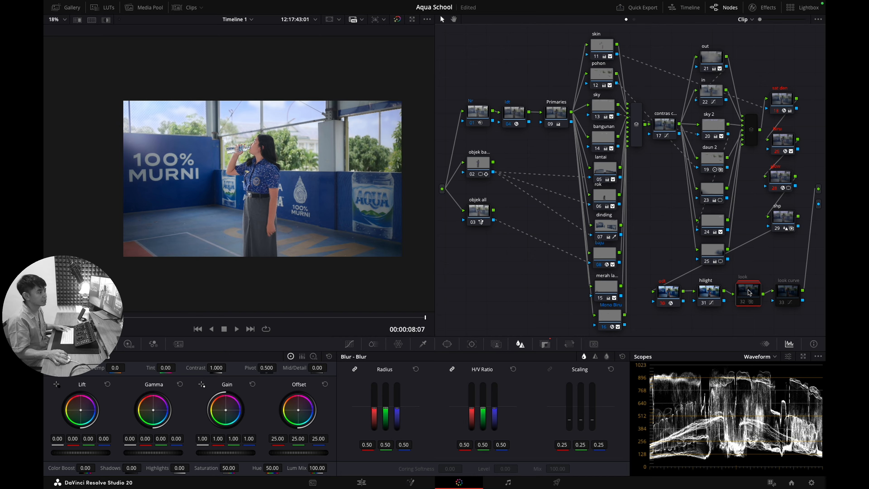
key(super+d)
key(super+d)
key(super+d)
key(super+d)
key(super+d)
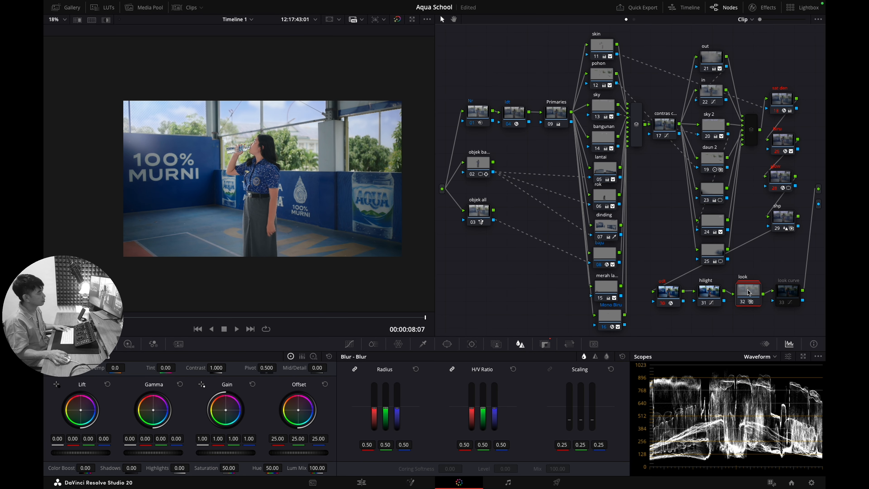
- Open the look compound node, show the Rec709 Fujifilm 3513DI D55 LUT on its film node and return to the main graph
double_click(751, 294)
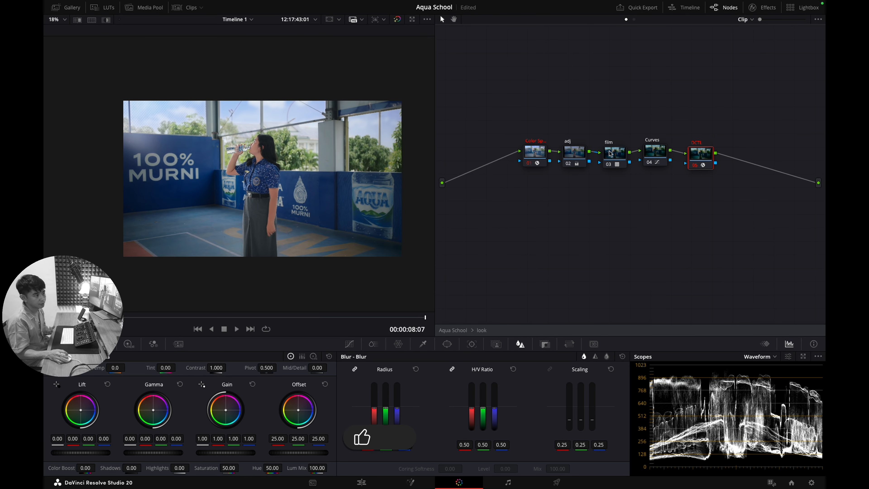
click(615, 155)
right_click(615, 158)
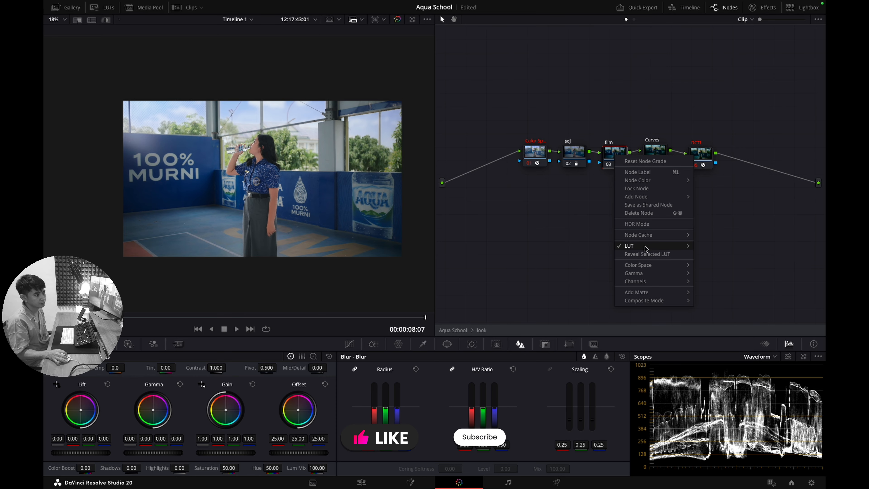
mouse_move(629, 245)
mouse_move(716, 234)
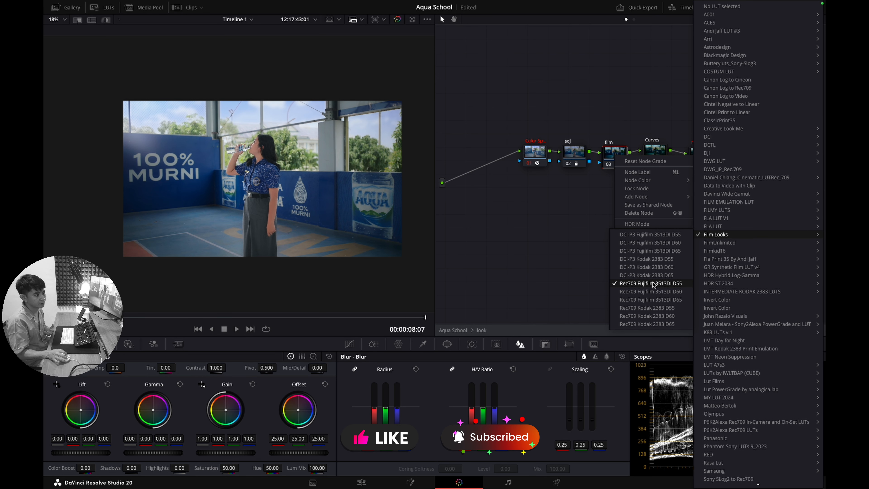
click(650, 283)
click(480, 331)
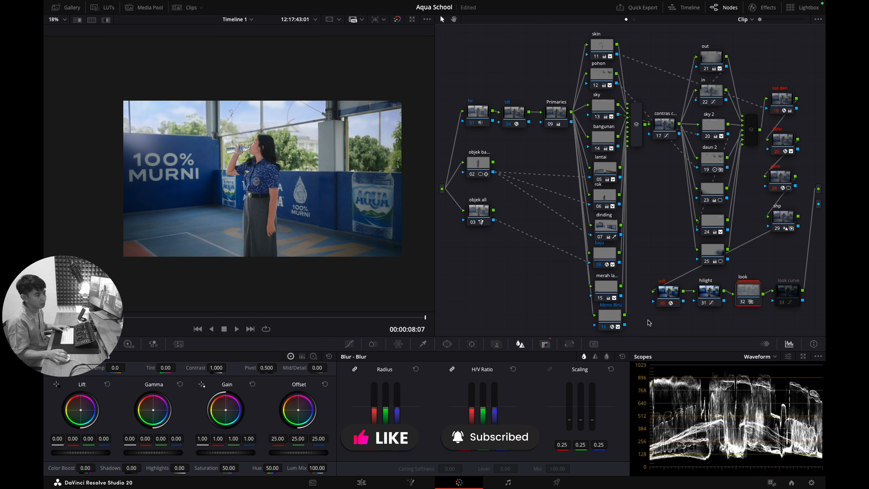
- Reopen the look compound node and show the film node's Film Looks LUT choice again, keeping Rec709 Fujifilm 3513DI D55
double_click(752, 292)
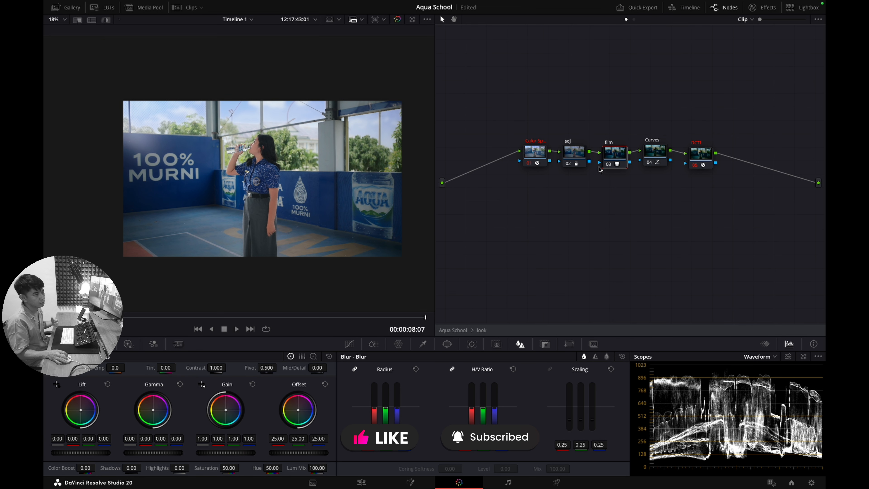
right_click(622, 160)
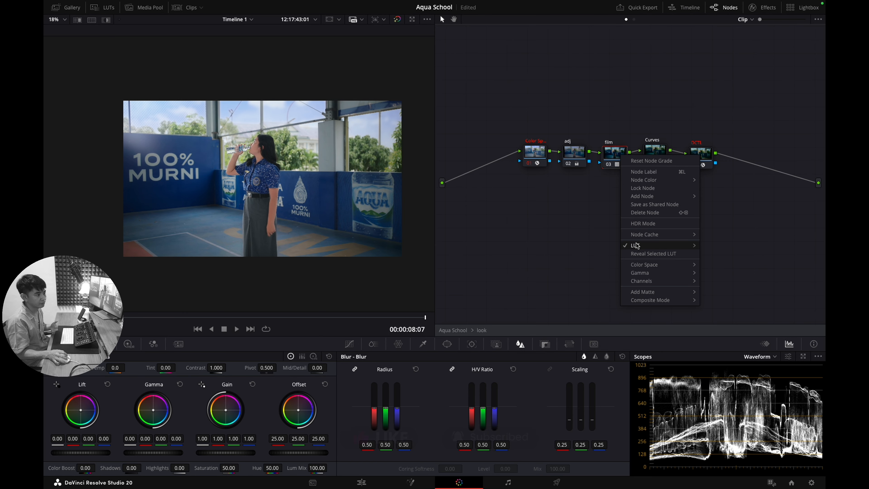
mouse_move(643, 245)
click(539, 236)
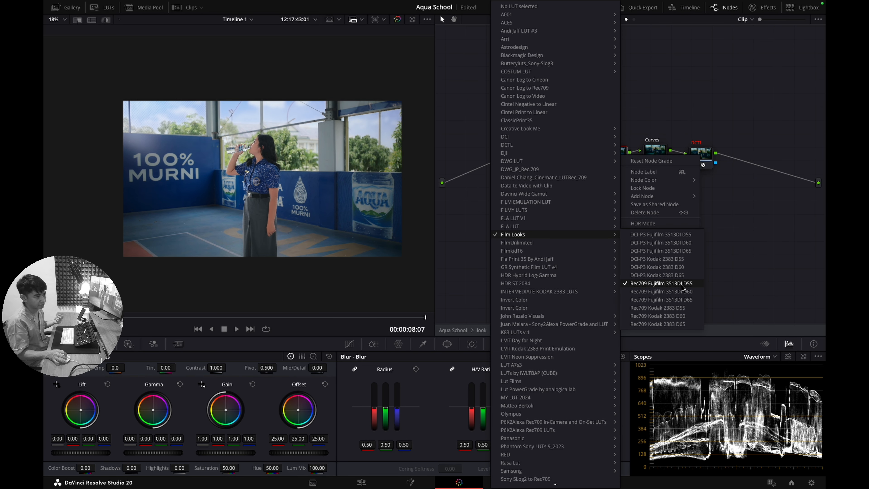
click(695, 284)
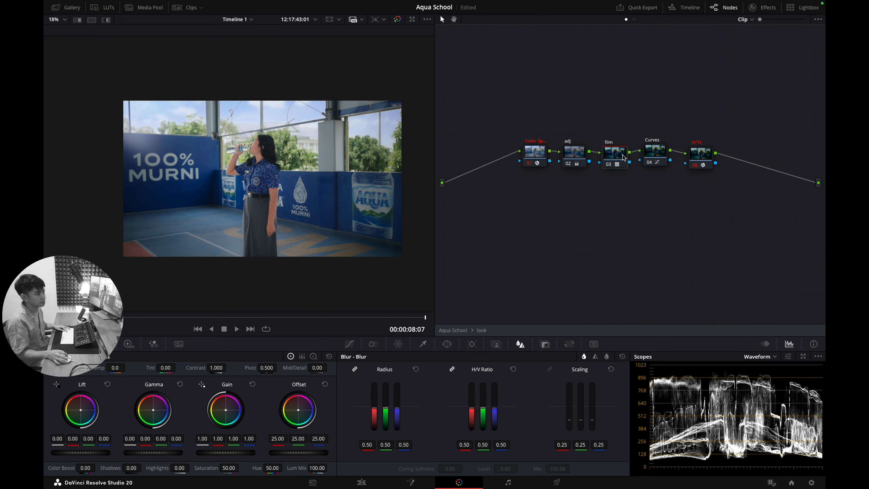
- Show the Color Space Transform settings on the look's first node and point out the adj node after it
click(541, 161)
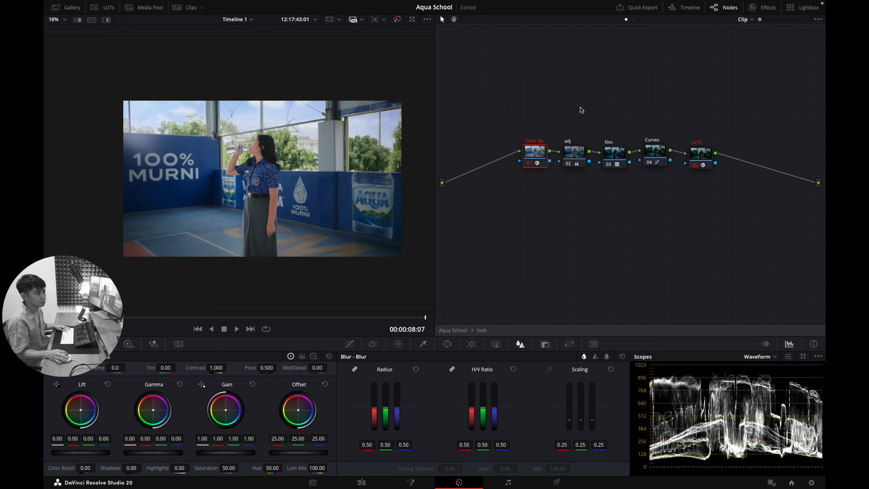
click(765, 11)
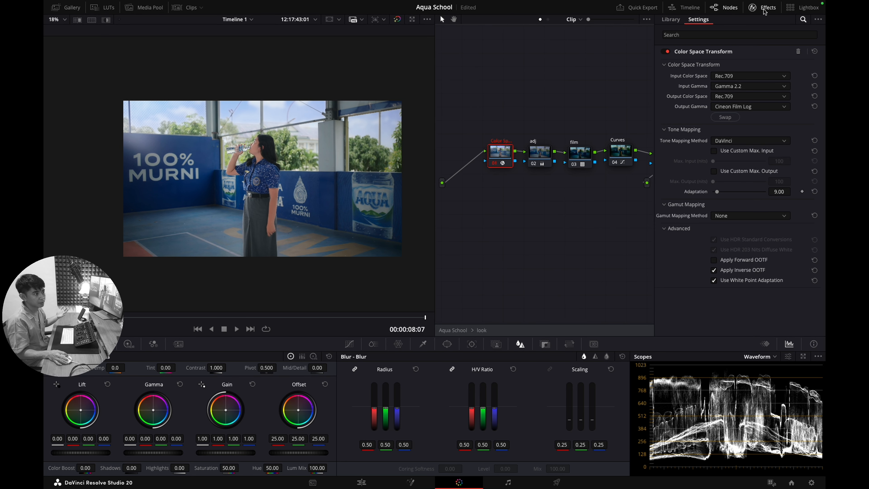
click(765, 10)
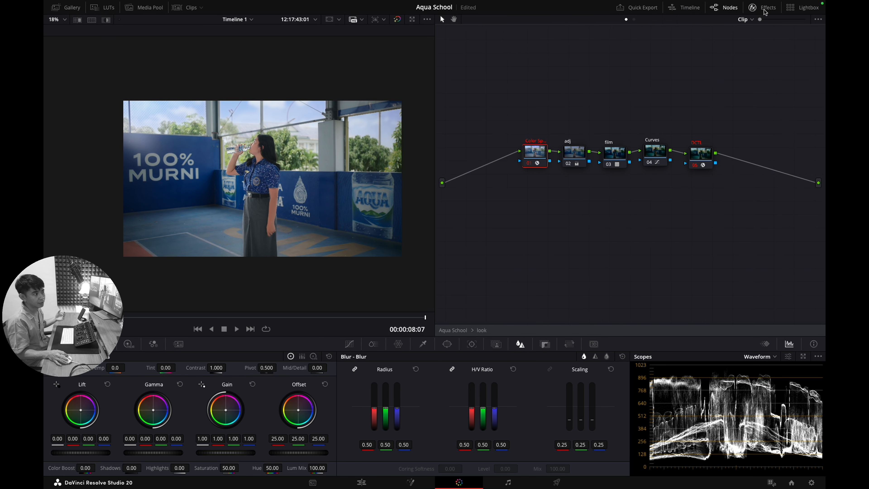
click(575, 153)
drag(540, 156, 535, 156)
- Compare the full frame repeatedly with and without the Curves node inside the look compound, leaving the node enabled
click(656, 154)
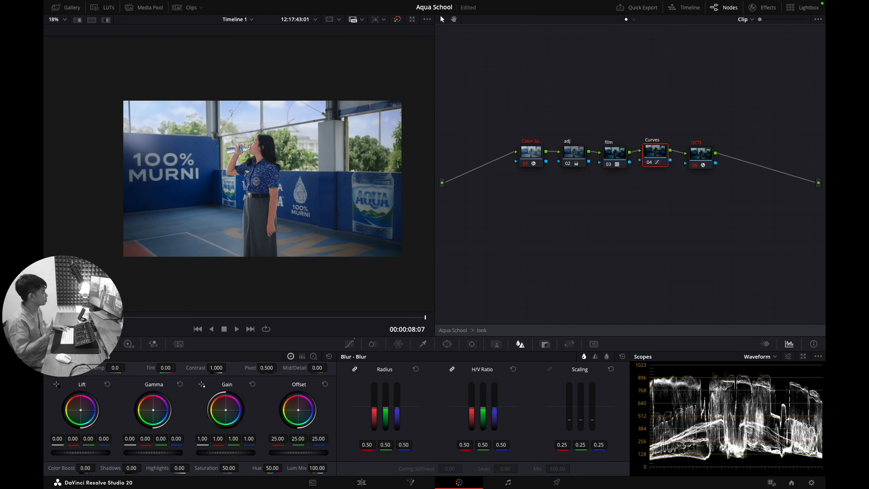
key(ctrl+d)
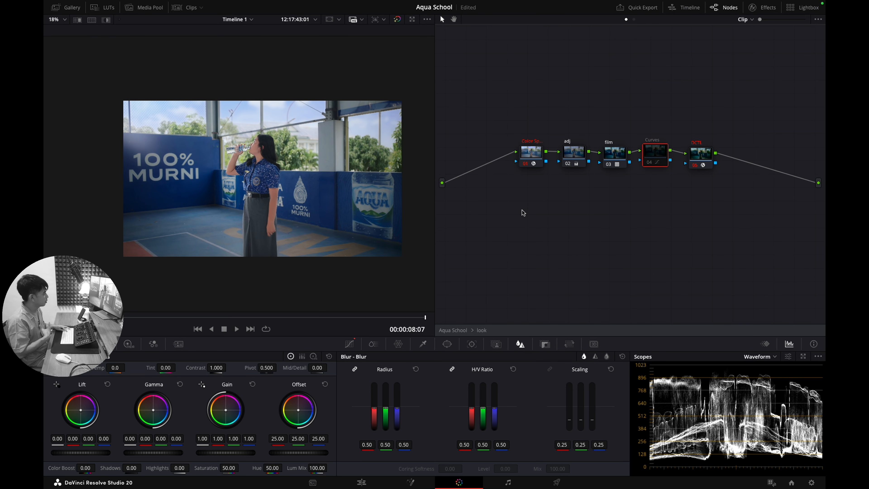
key(ctrl+d)
key(ctrl+d)
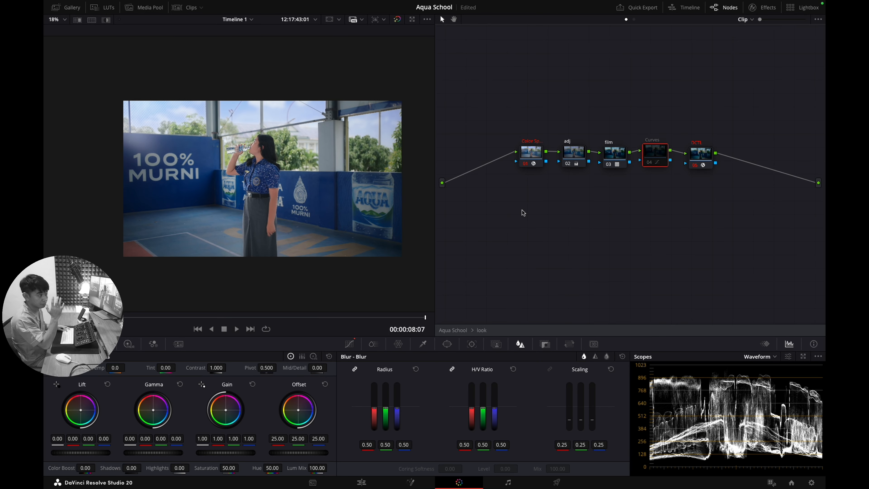
key(ctrl+d)
key(ctrl+d)
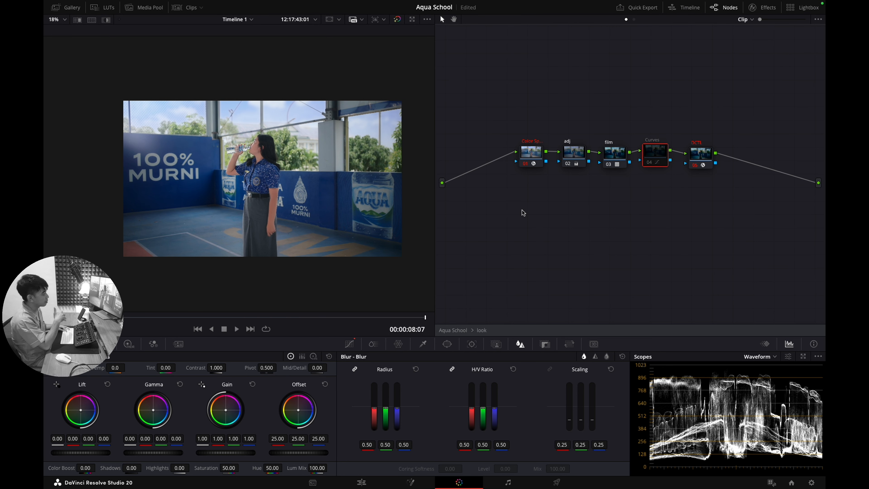
key(ctrl+d)
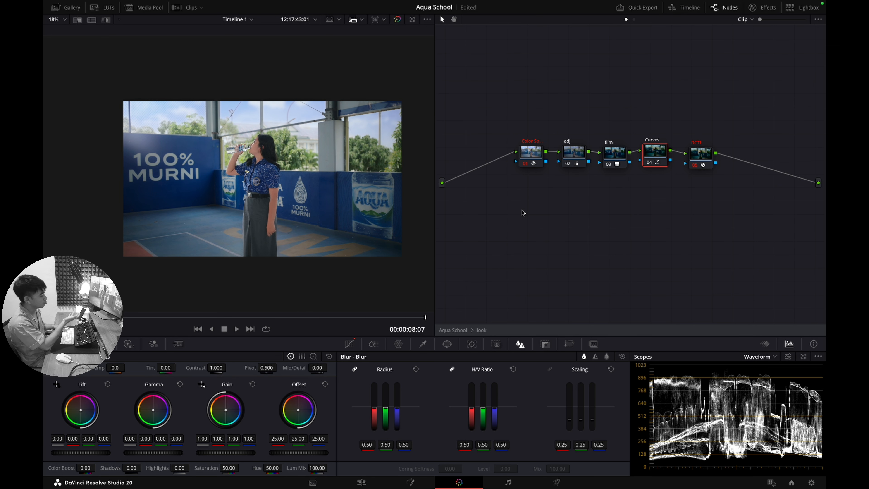
key(ctrl+d)
key(ctrl+d)
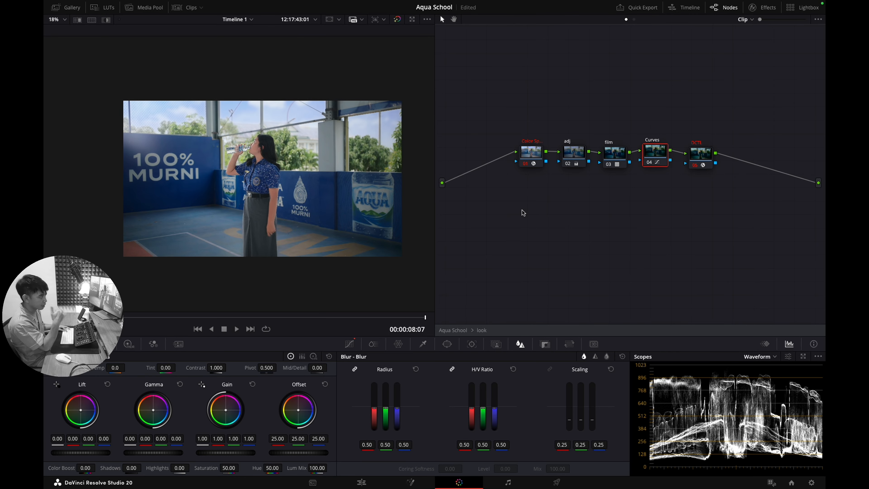
key(ctrl+d)
key(ctrl+d)
key(ctrl+d)
key(ctrl+d)
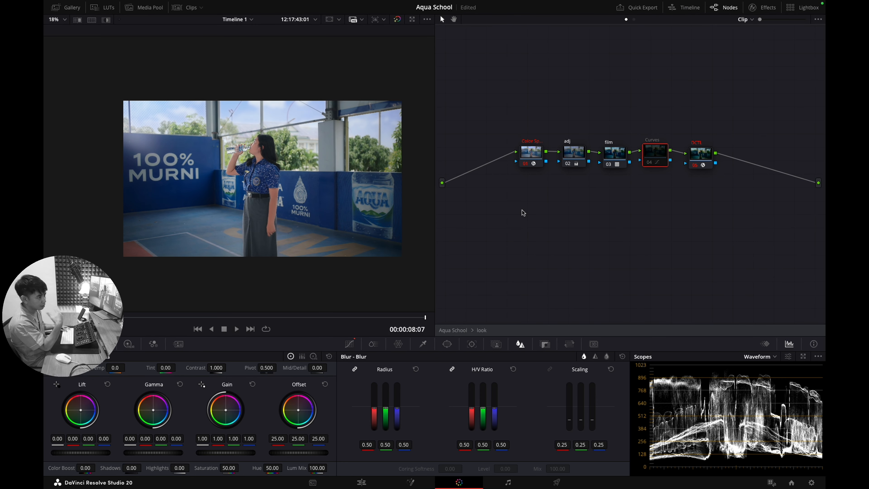
key(ctrl+d)
key(ctrl+d)
key(ctrl+d)
key(ctrl+d)
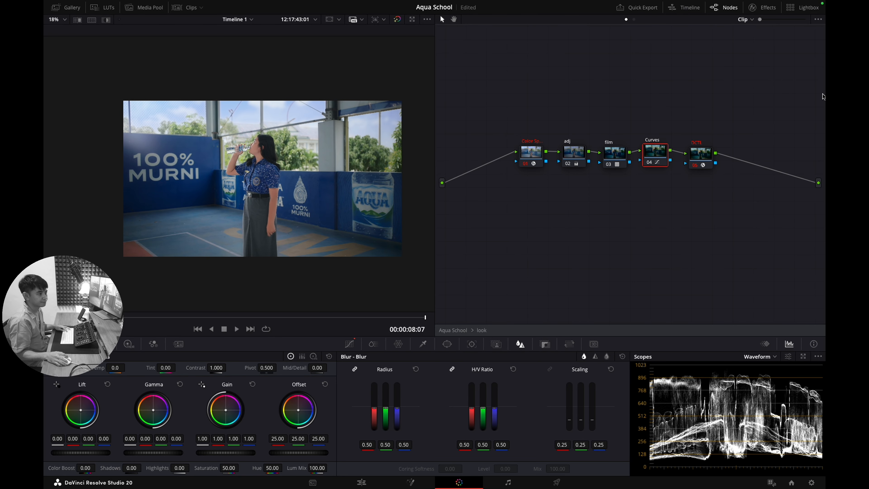
- Show the Curves node's custom curve and compare the blue wall and floor up close with and without the node, leaving it enabled
click(699, 165)
click(653, 153)
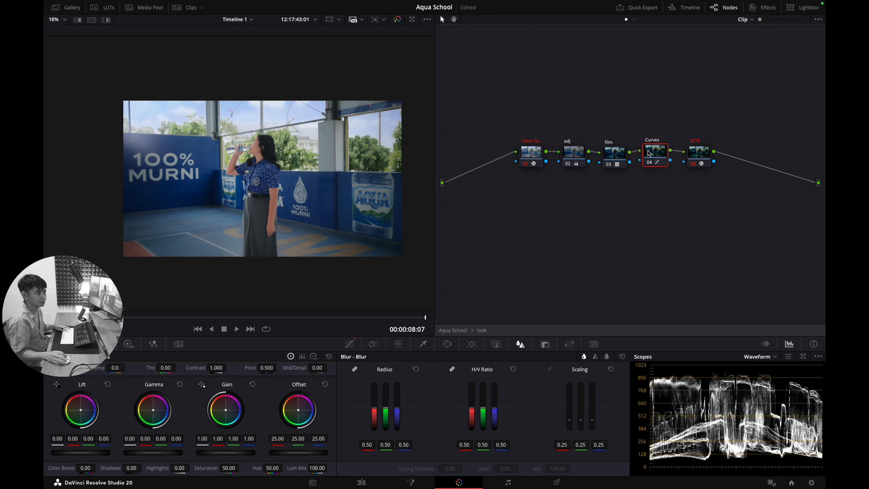
click(350, 343)
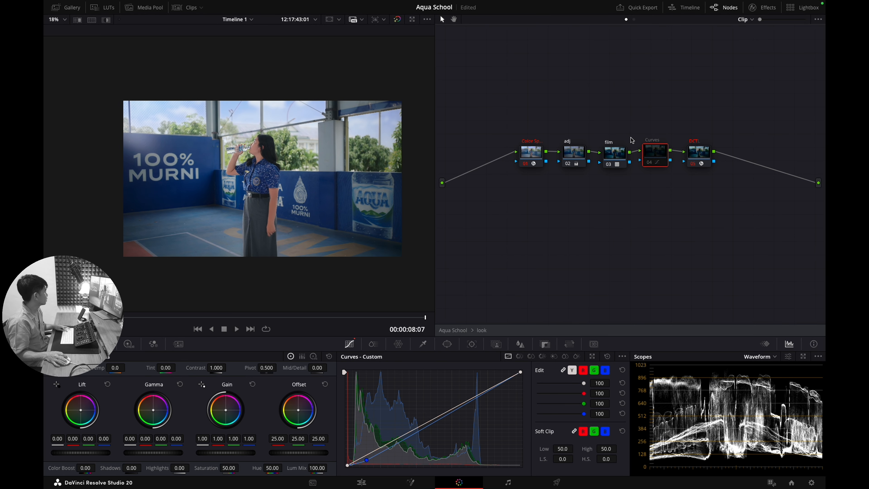
scroll(259, 121, up, 5)
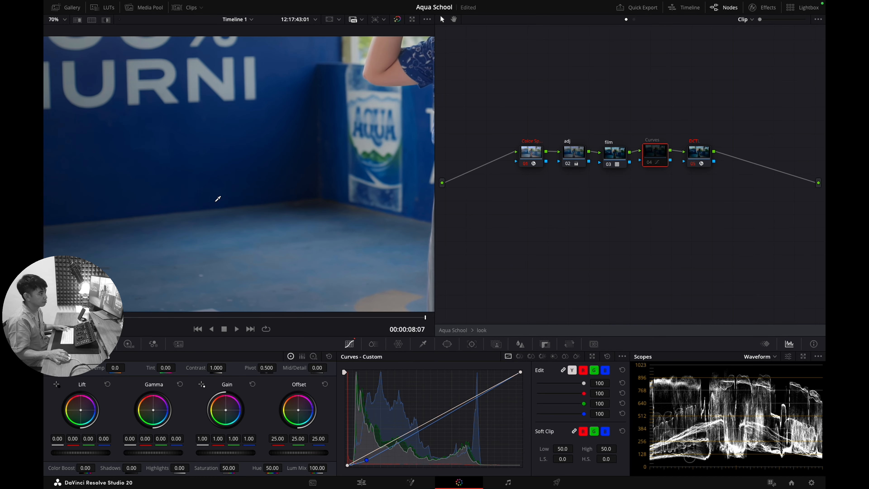
key(super+d)
key(super+d)
scroll(208, 202, down, 2)
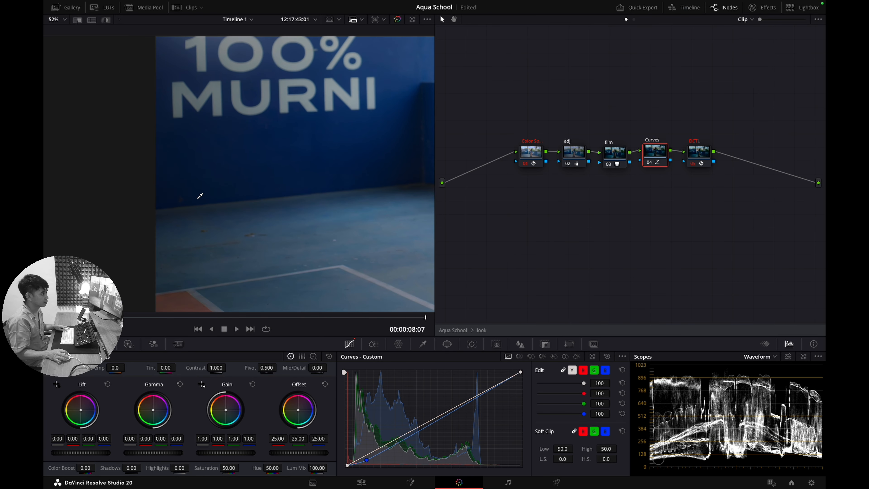
scroll(298, 187, down, 3)
- Show the DCTL node's saturation, density and hue settings and compare the frame with and without it, leaving the node enabled
click(709, 156)
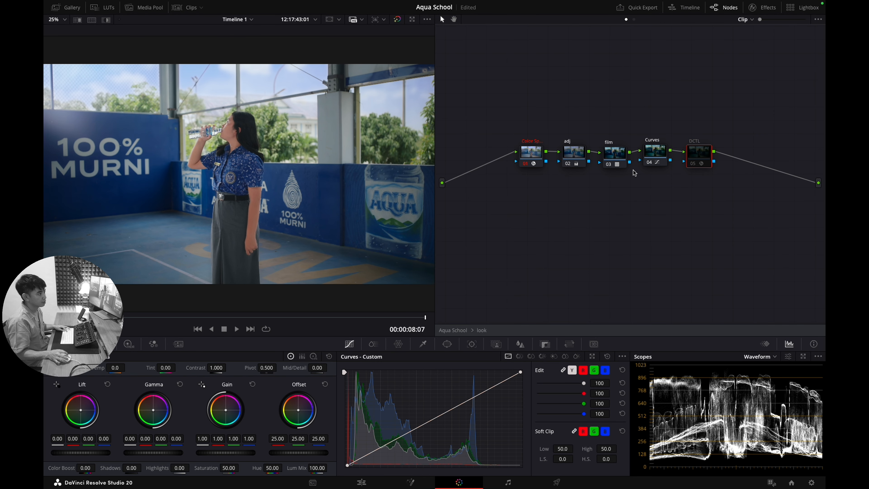
click(768, 9)
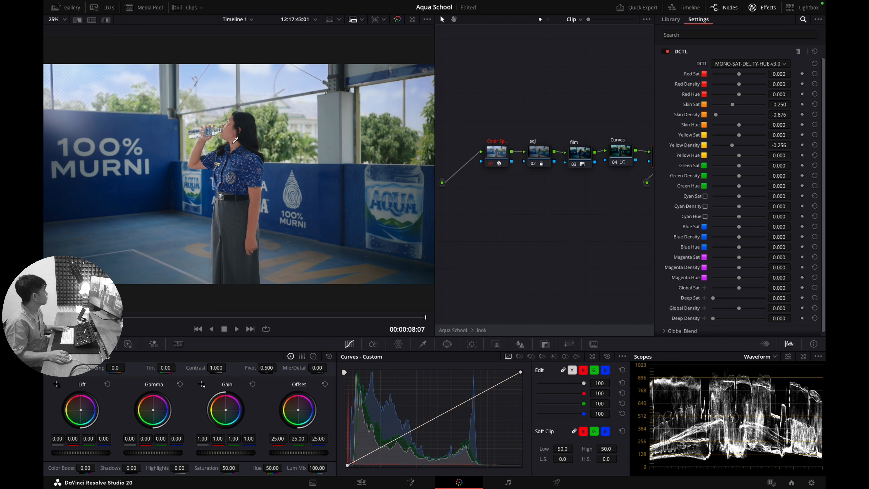
click(762, 7)
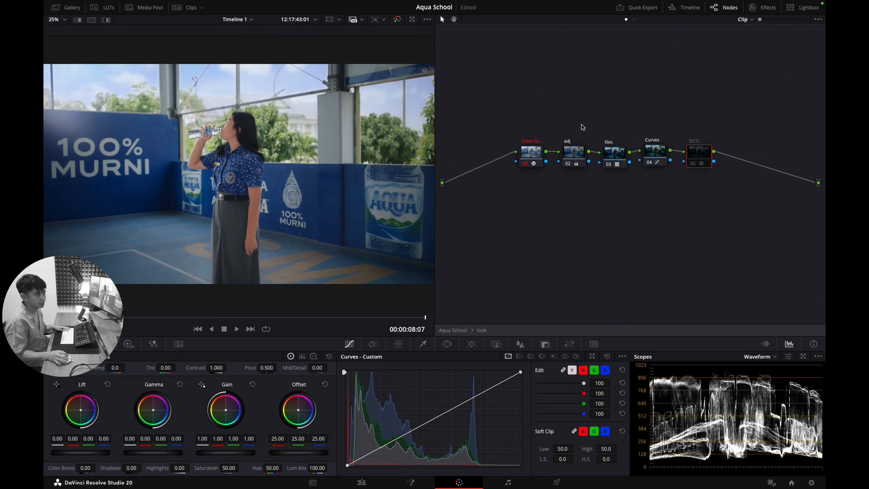
drag(516, 123, 773, 180)
click(718, 190)
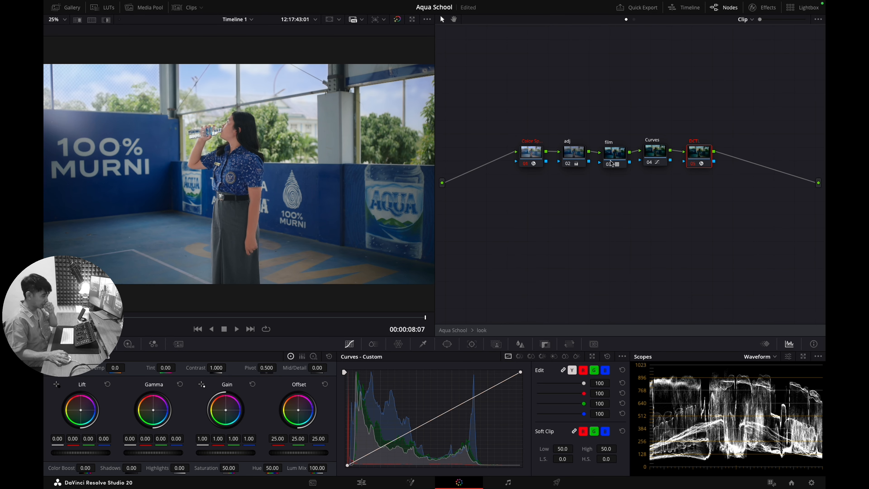
- Rearrange the look compound's five nodes into a zigzag, with adj and Curves lower than the other three
drag(534, 158, 526, 129)
drag(577, 154, 570, 175)
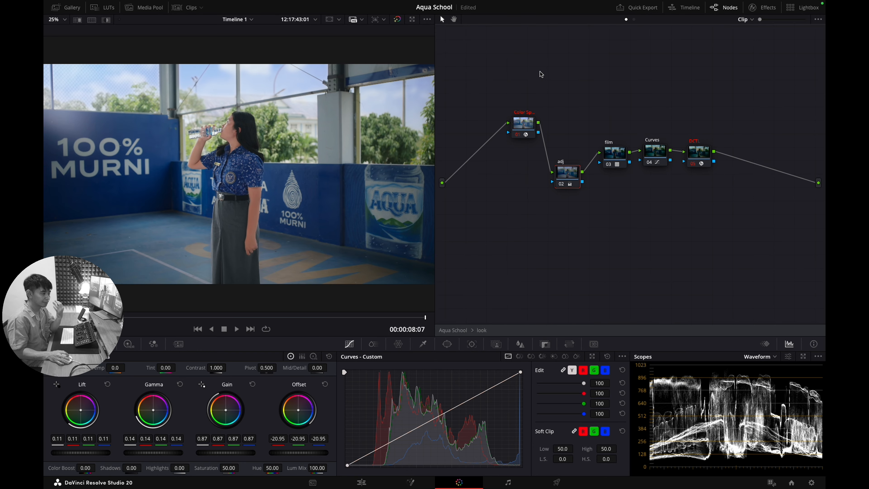
drag(573, 100, 509, 155)
drag(664, 156, 661, 183)
drag(701, 156, 695, 140)
drag(620, 155, 619, 147)
drag(583, 99, 651, 185)
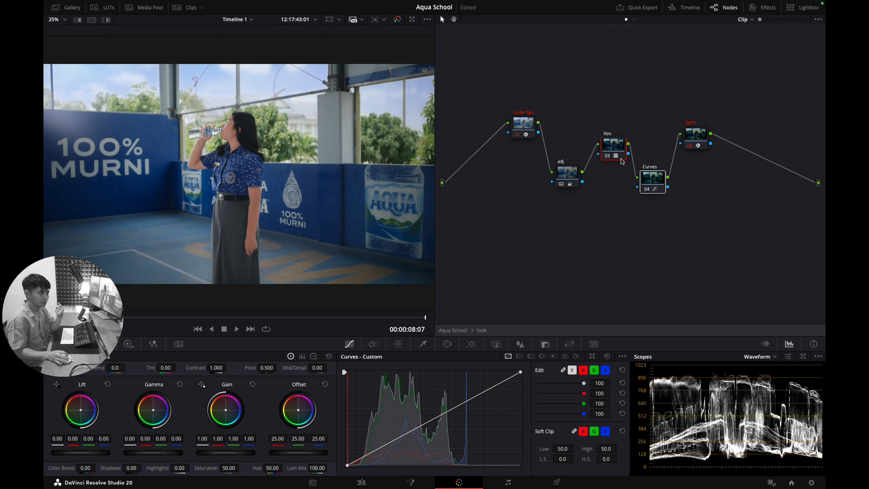
drag(616, 148, 616, 144)
click(635, 122)
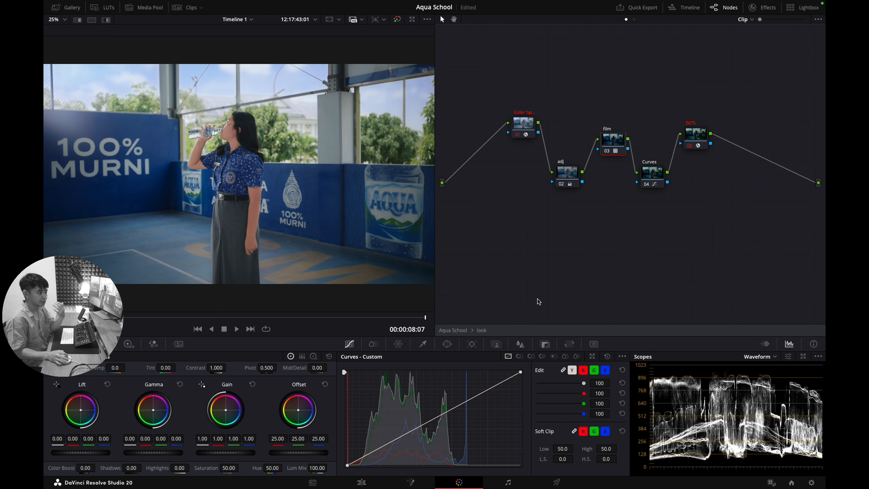
- Return to the main node graph and show the look node's key output gain
click(462, 331)
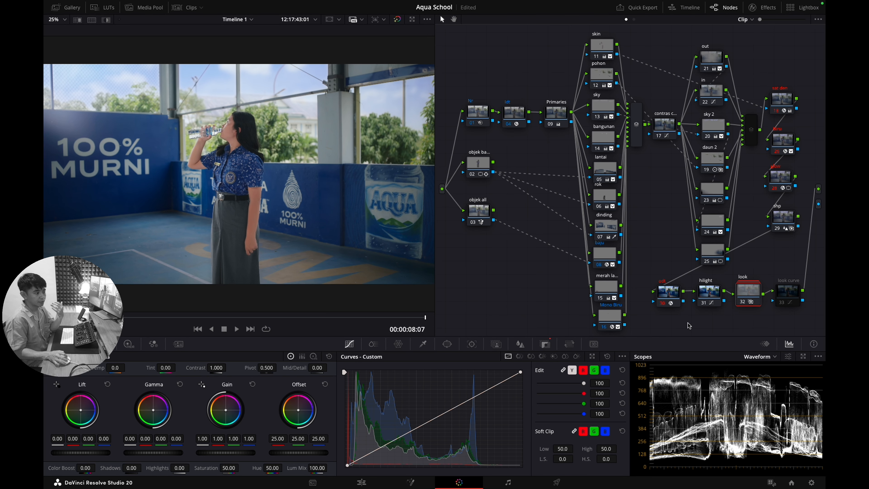
click(546, 344)
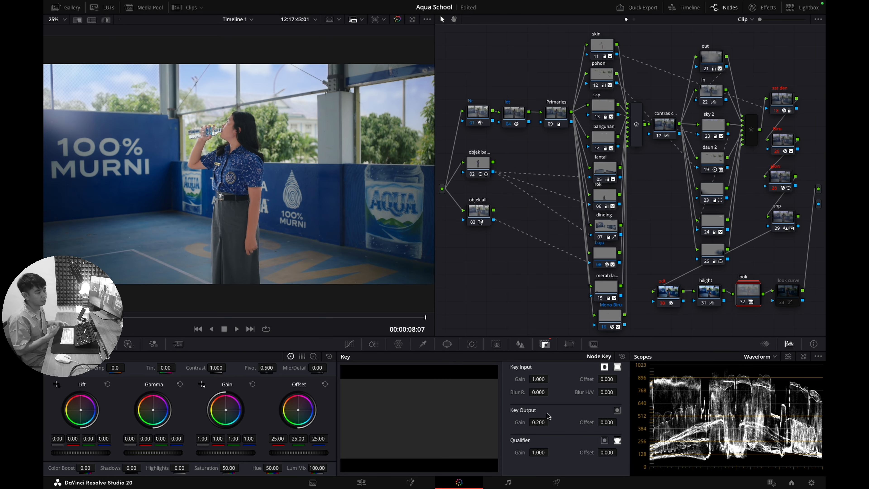
- Compare the frame with and without the look node, leaving the node enabled
key(ctrl+d)
key(ctrl+d)
key(ctrl+d)
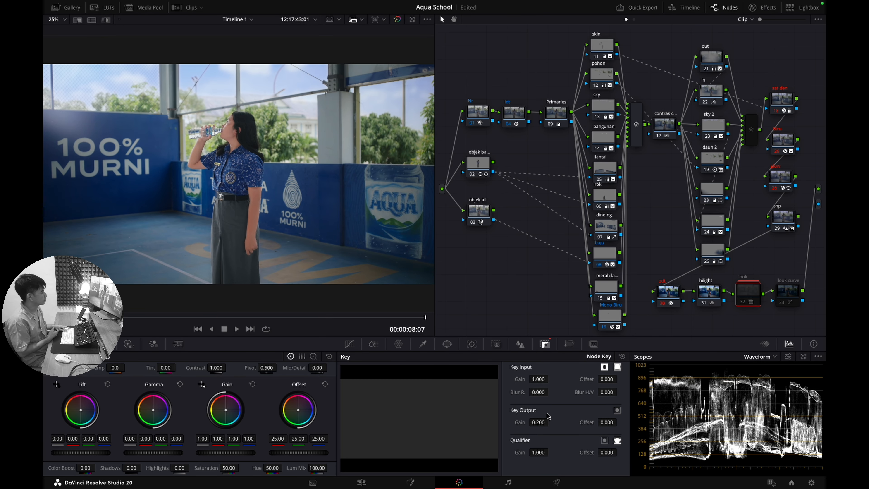
key(ctrl+d)
key(ctrl+d)
key(ctrl+d)
- Select the look curve node and compare the full frame with and without it several times
click(798, 294)
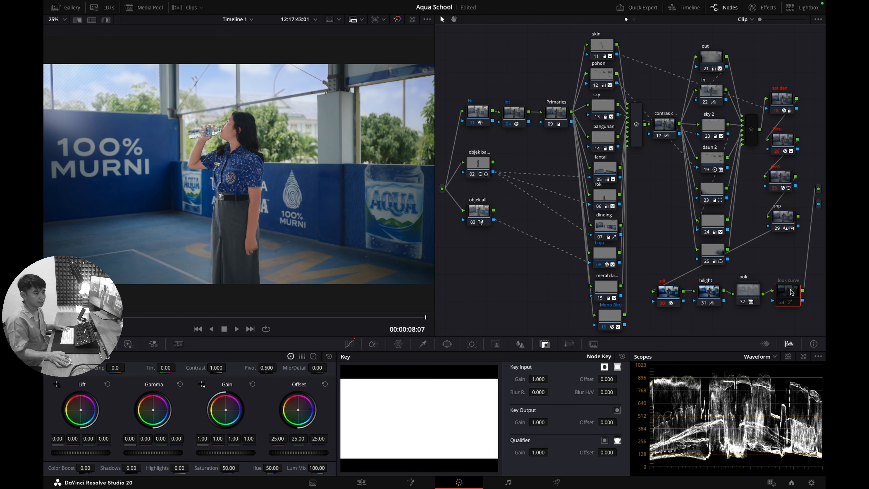
key(ctrl+d)
key(ctrl+d)
key(ctrl+d)
key(ctrl+d)
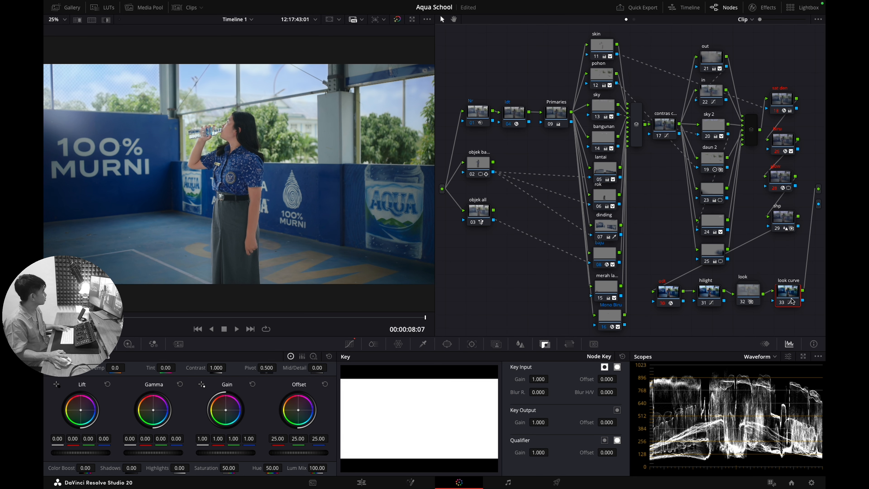
key(ctrl+d)
key(ctrl+d)
key(ctrl+d)
key(ctrl+d)
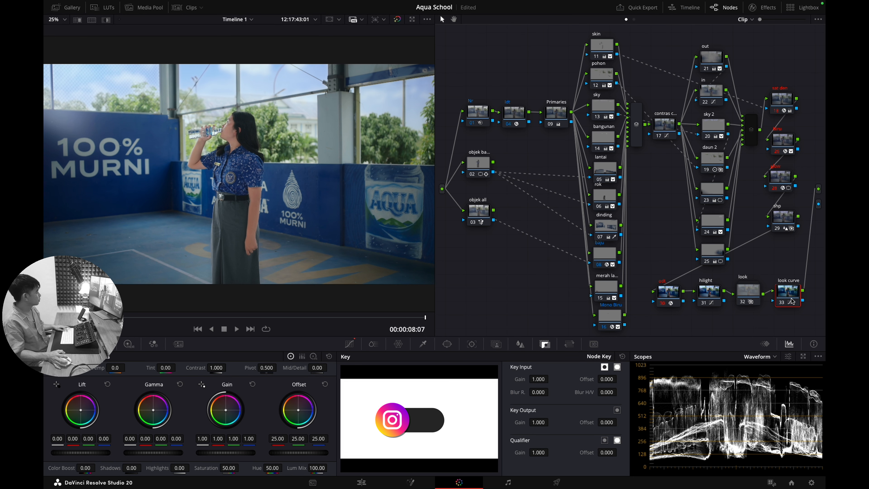
key(ctrl+d)
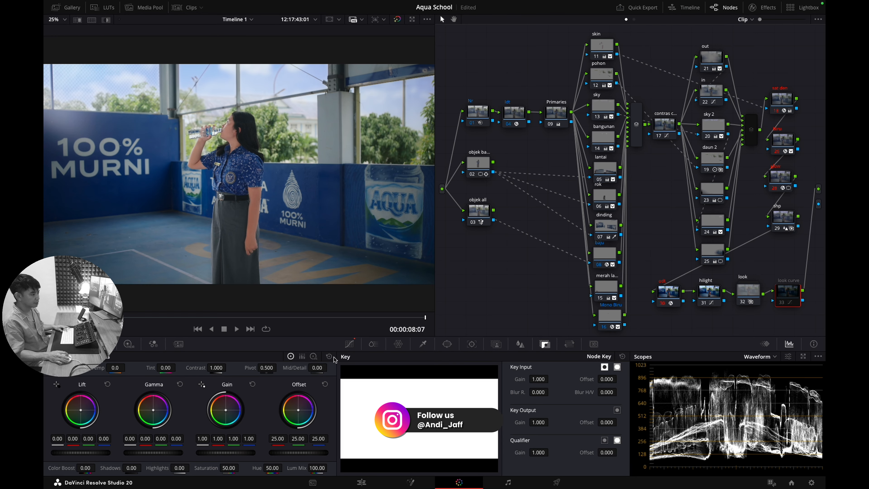
- Show the look curve node's custom curve, compare its effect up close and at full frame, and leave the node enabled
click(350, 344)
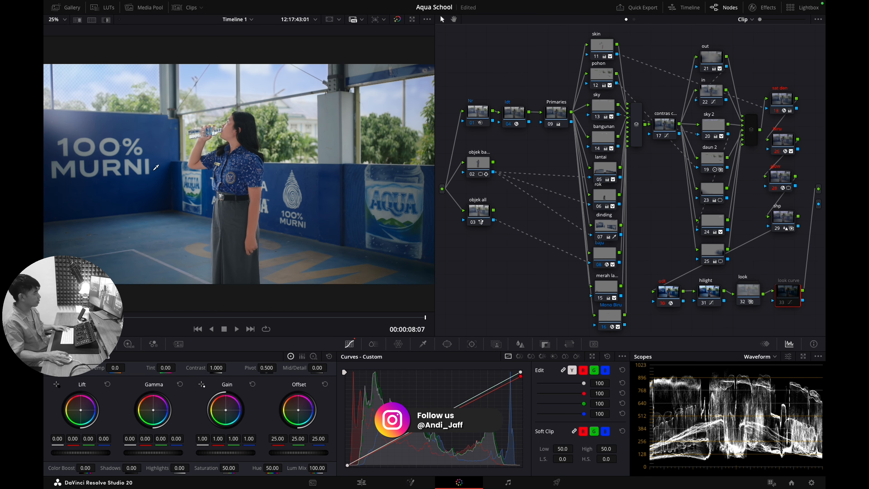
scroll(202, 143, down, 2)
scroll(202, 143, up, 5)
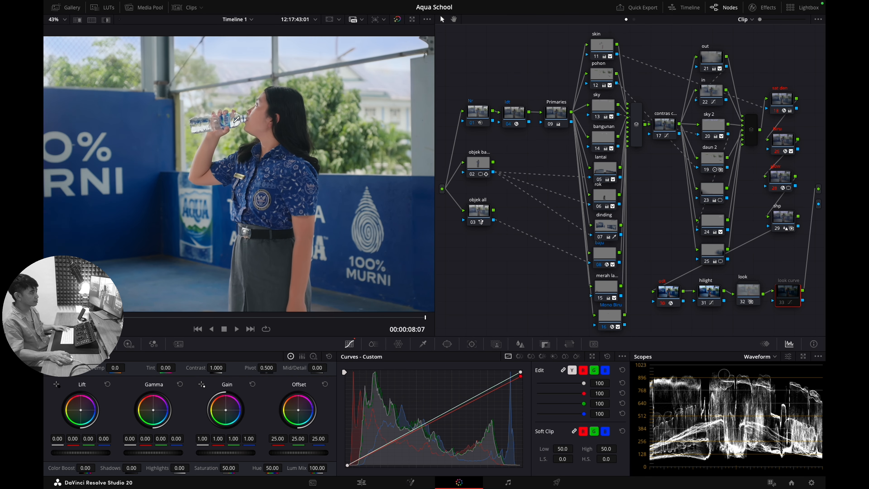
key(ctrl+d)
key(ctrl+d)
scroll(268, 119, down, 4)
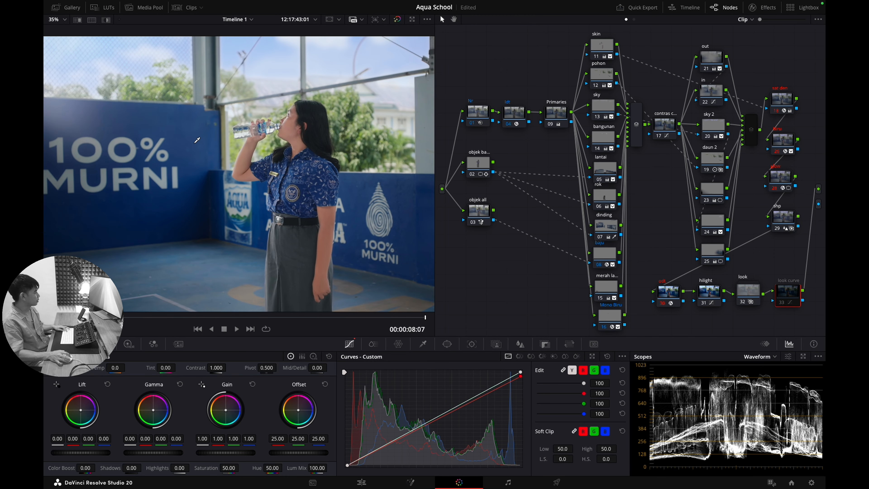
scroll(391, 233, down, 1)
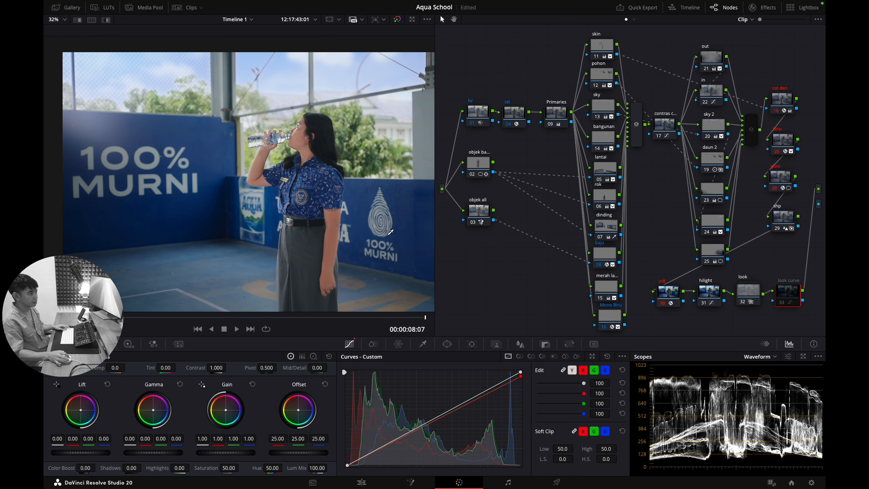
right_click(476, 254)
key(Escape)
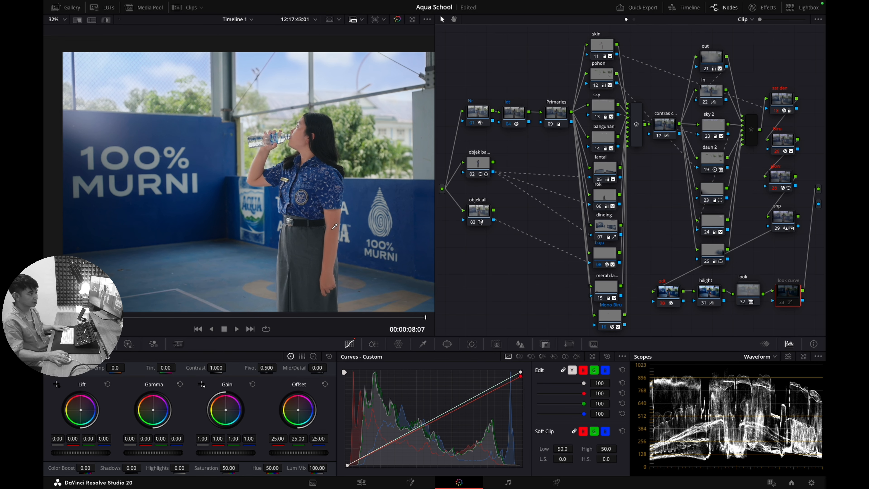
key(ctrl+d)
scroll(314, 207, down, 2)
key(ctrl+d)
key(ctrl+d)
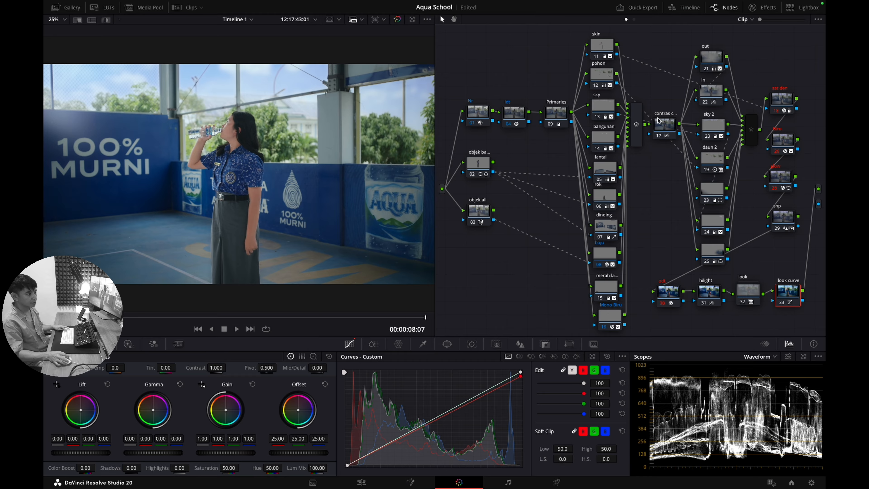
- Compare the complete grade with the ungraded original, and scrub the shot to 00:00:08:01
key(shift+d)
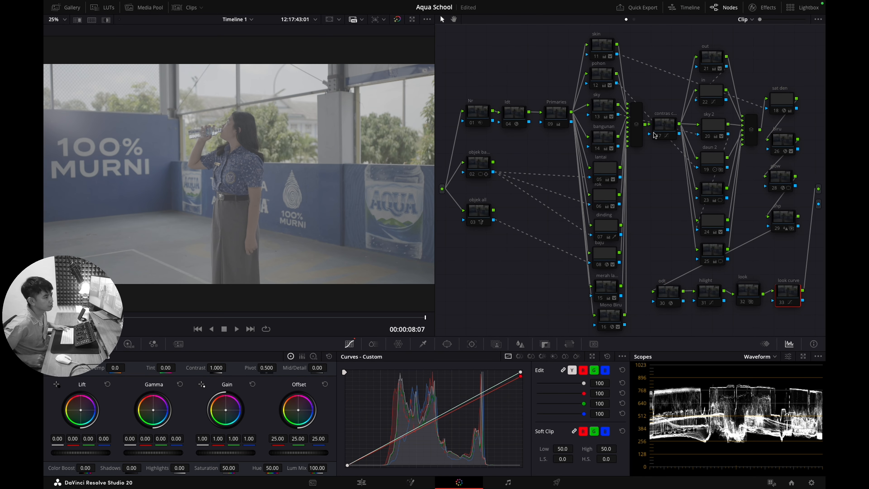
key(shift+d)
key(shift+d)
key(shift+d)
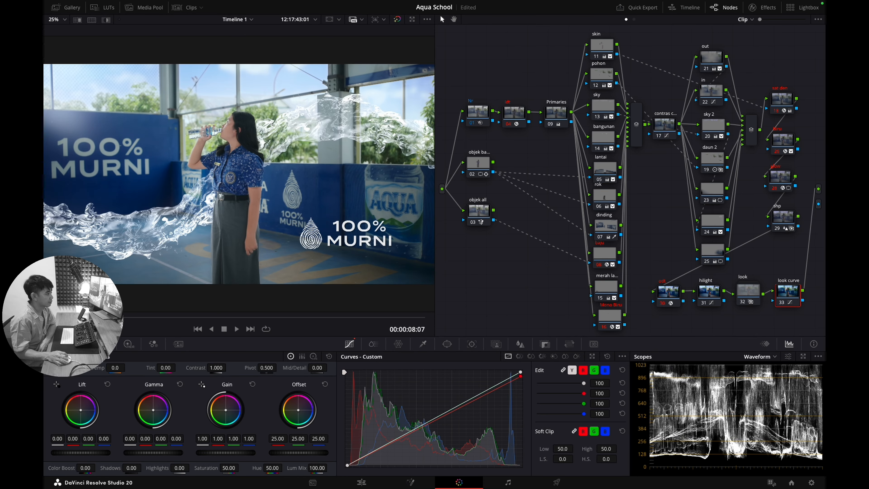
drag(129, 318, 396, 304)
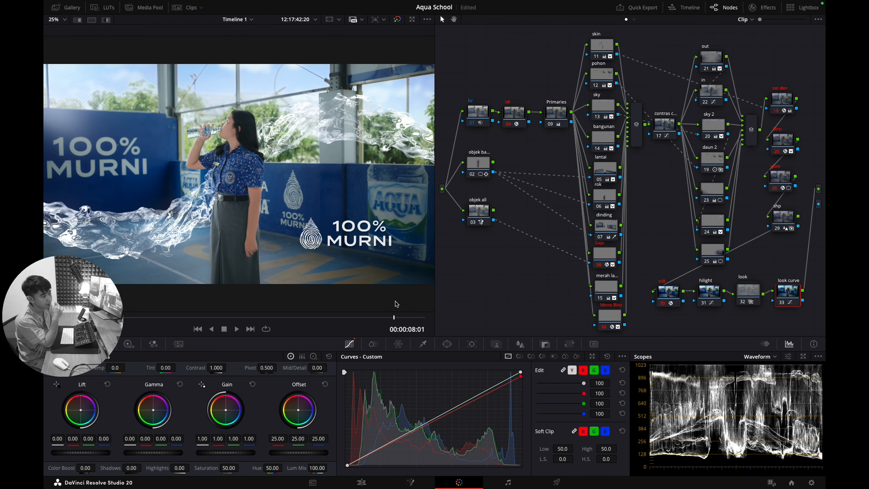
- Show the clip thumbnails, open water clip 05 on V4, and compare the isolated water with and without its grade
click(178, 7)
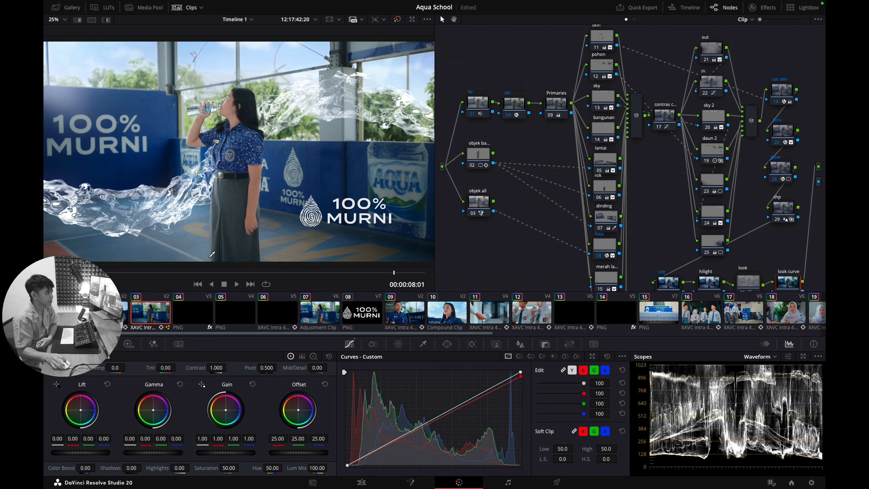
click(202, 320)
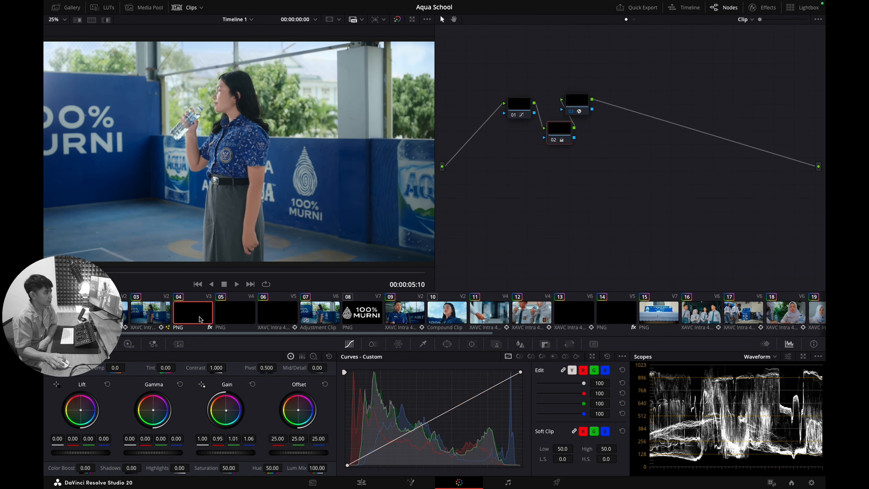
click(242, 312)
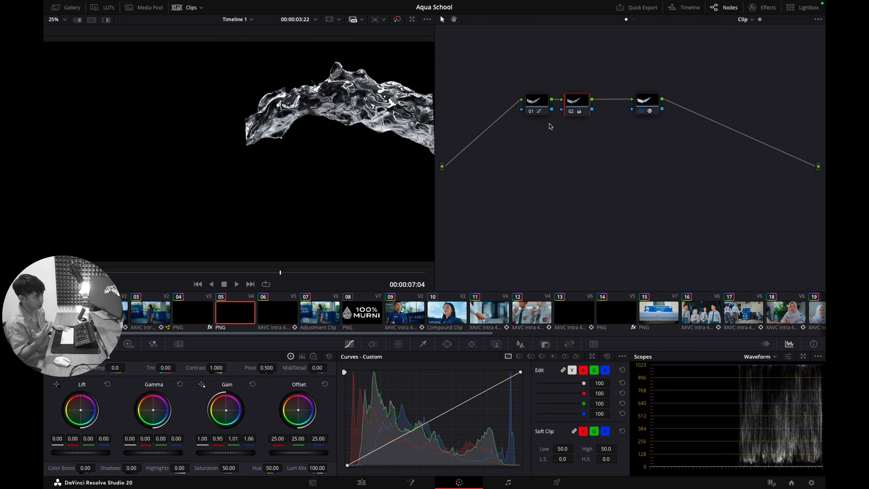
key(alt+d)
key(alt+d)
key(alt+d)
key(alt+d)
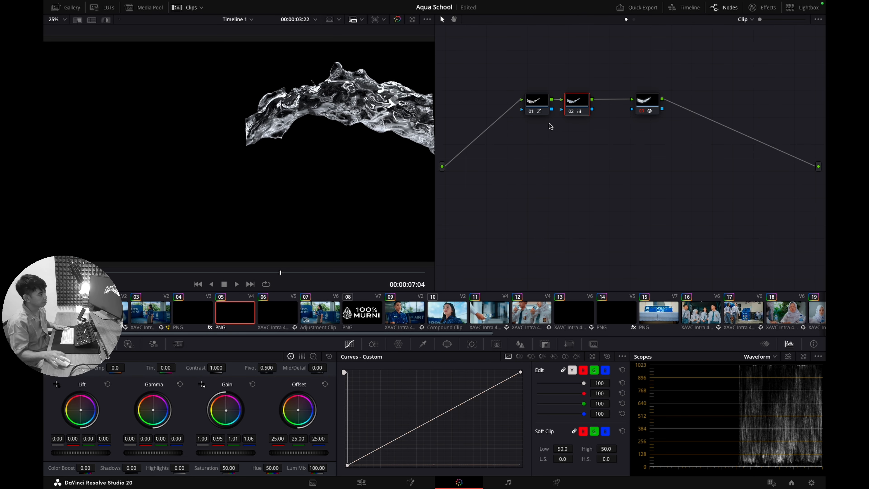
- Compare the composited shot with and without water clip 05's grade, leaving its three nodes enabled
click(76, 284)
key(alt+d)
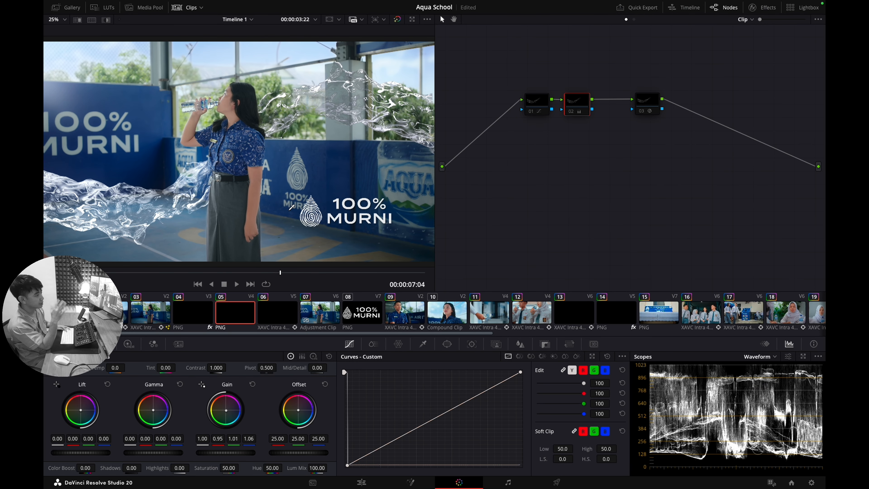
key(alt+d)
key(alt+d)
key(alt+d)
key(alt+d)
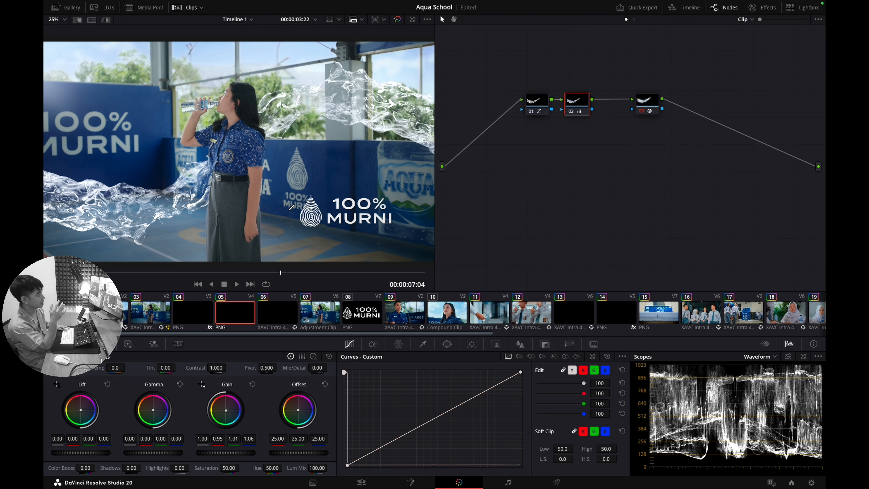
key(alt+d)
key(alt+d)
key(alt+d)
key(alt+d)
key(alt+d)
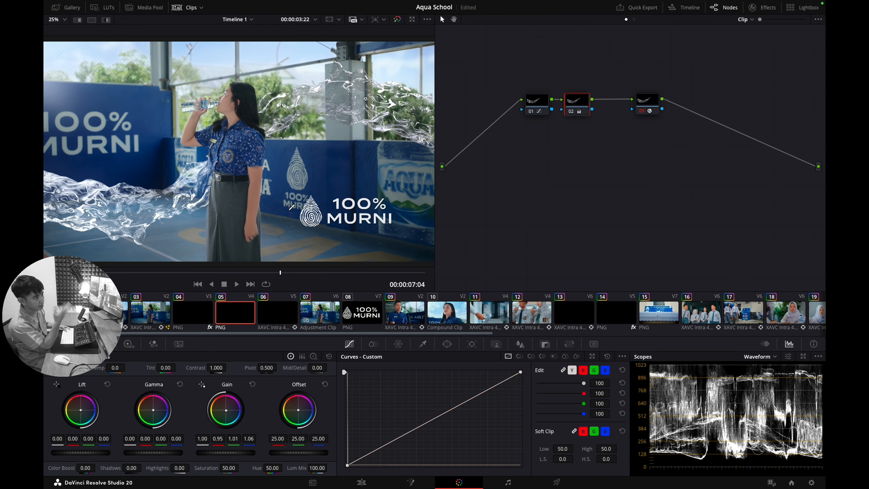
key(alt+d)
key(alt+d)
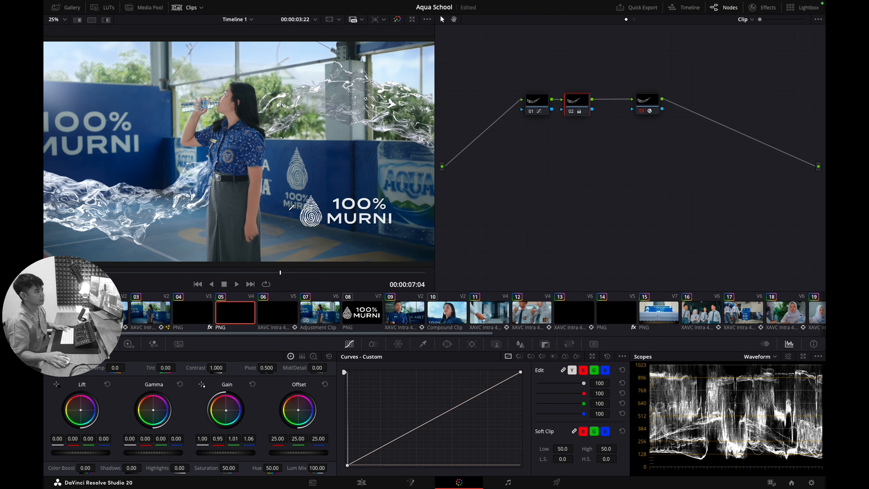
- Show the Glow effect settings on the third node of water clip 05, and close them again
click(650, 105)
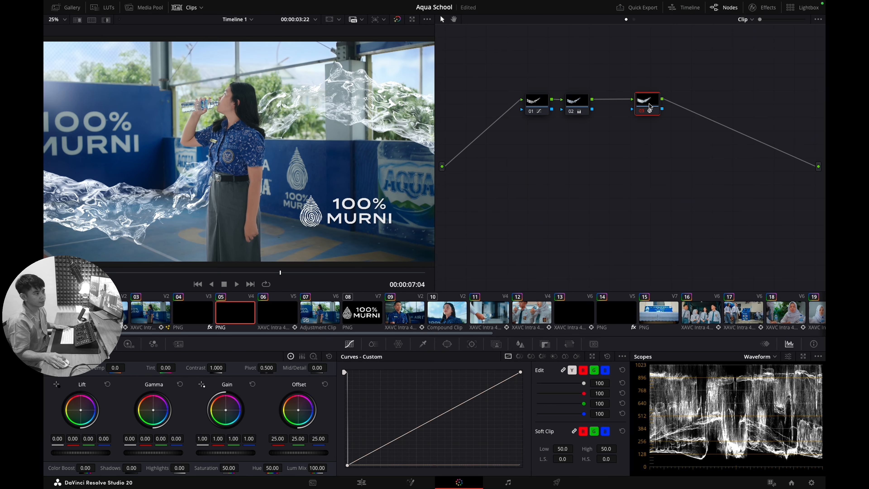
click(762, 10)
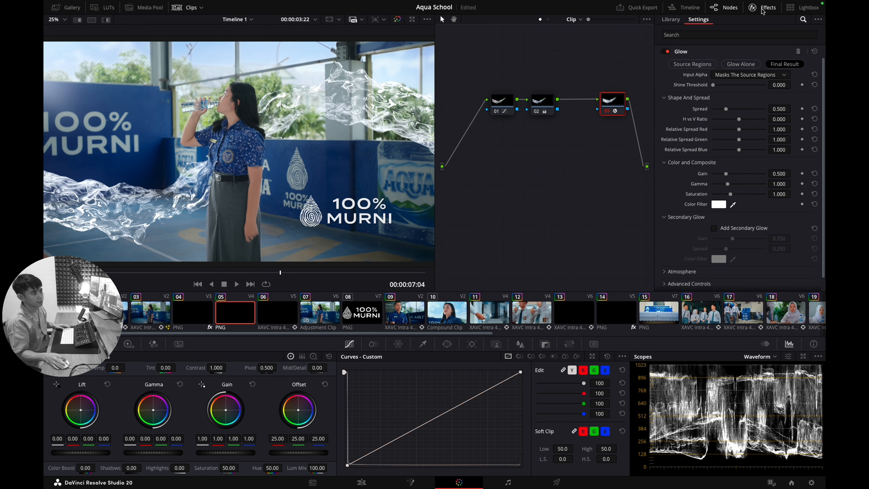
click(762, 9)
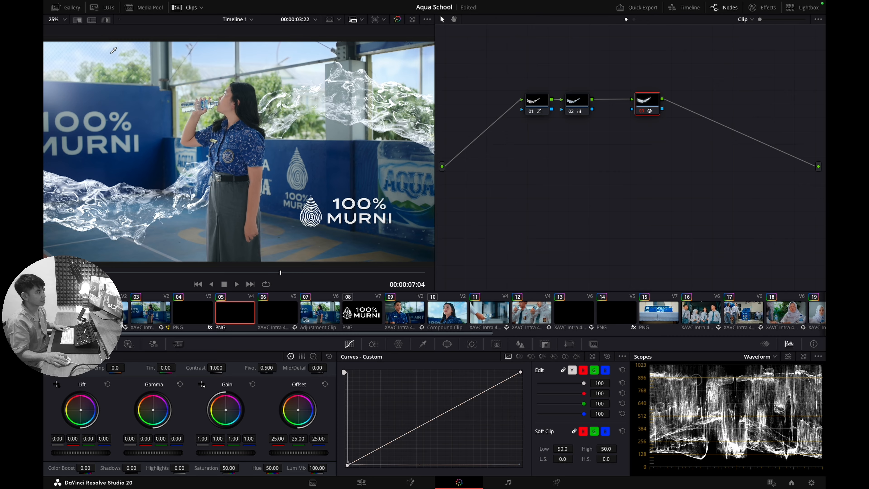
- Select the first two nodes of water clip 05 and compare the water with and without them
click(579, 105)
drag(517, 84, 576, 104)
key(super+d)
key(super+d)
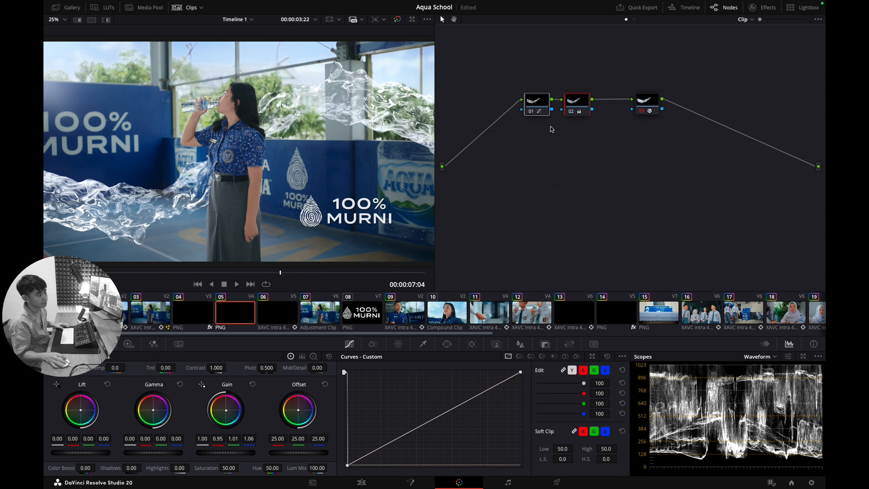
- Review the node graphs of clips 04, 05 and 06, scrubbing and playing the composited shot to its end
click(206, 320)
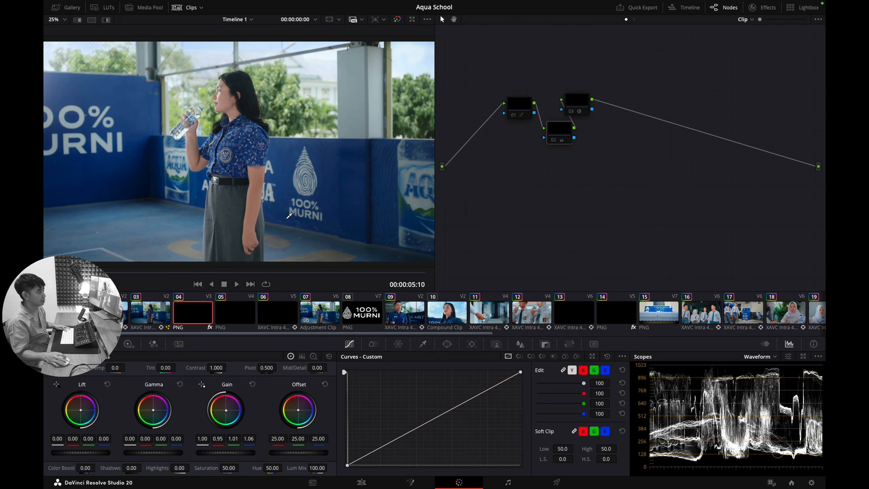
drag(280, 276, 533, 268)
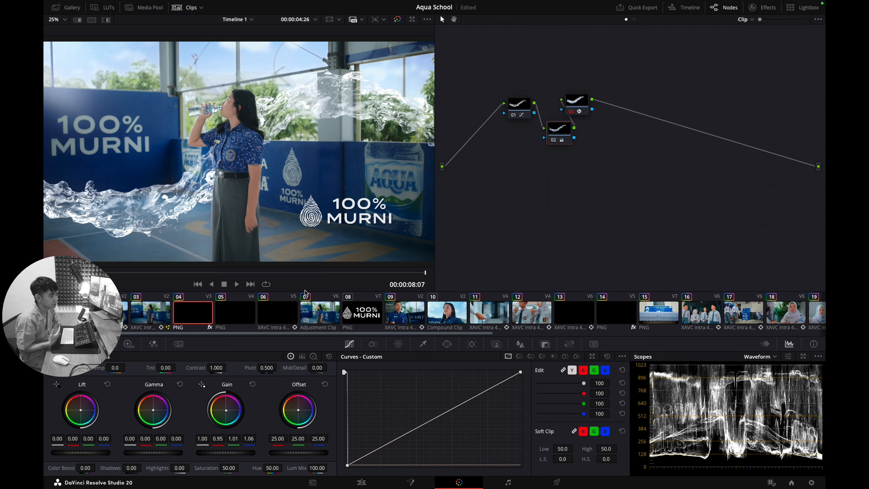
click(232, 315)
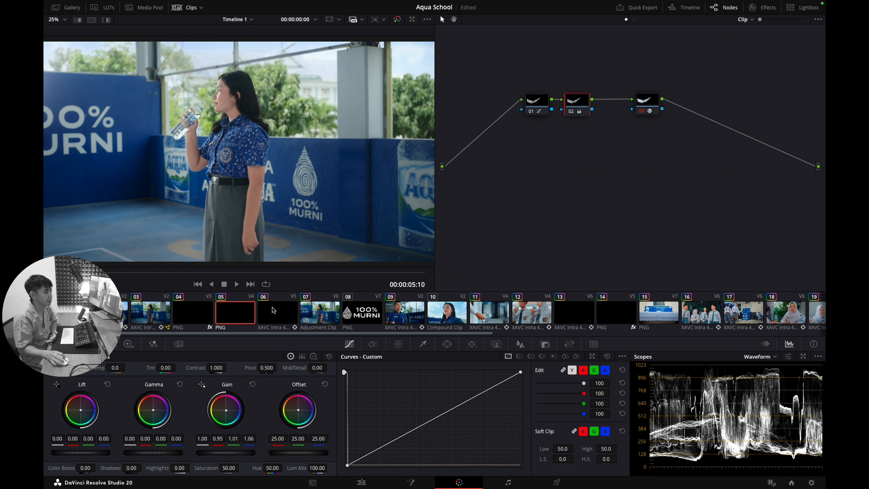
click(278, 310)
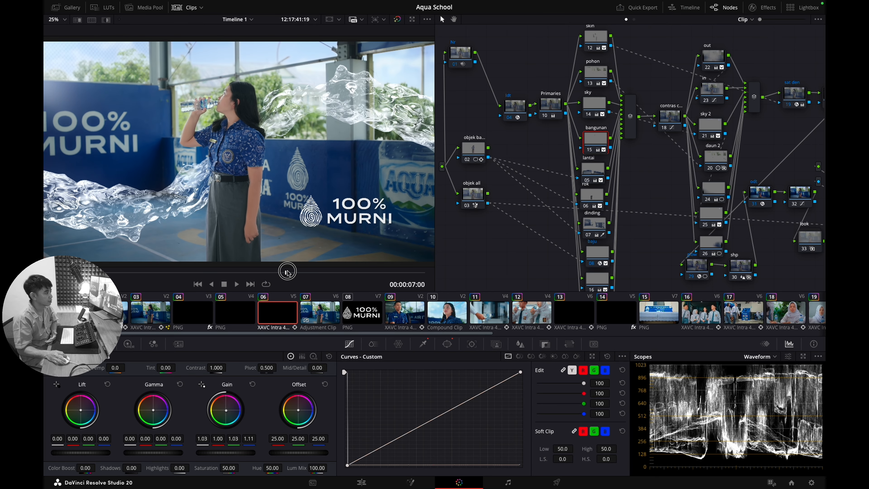
key(space)
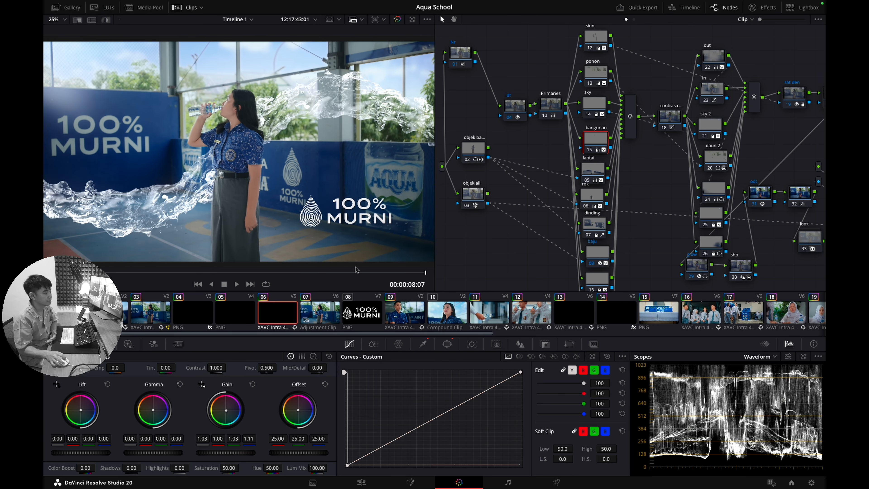
- Switch to the Edit page and enlarge the timeline around the stacked water, A054_0046.MXF and logo clips
key(shift+4)
key(super+equal)
key(super+equal)
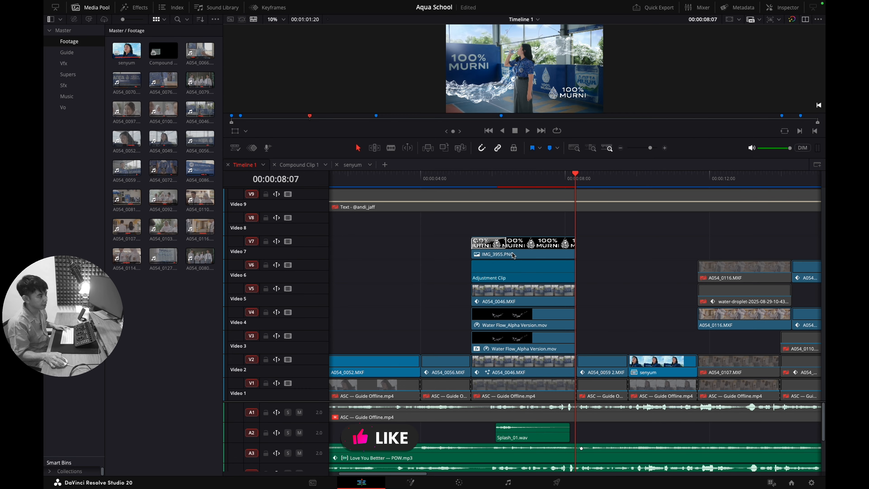
click(602, 250)
scroll(589, 245, right, 3)
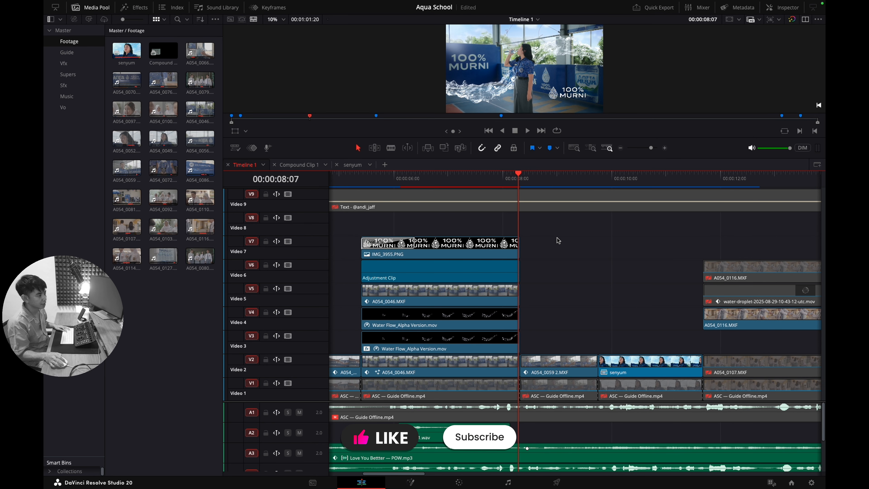
- Move the playhead to 00:00:07:01, select A054_0046.MXF on Video 2, and disable the Video 3 track
click(450, 179)
click(486, 367)
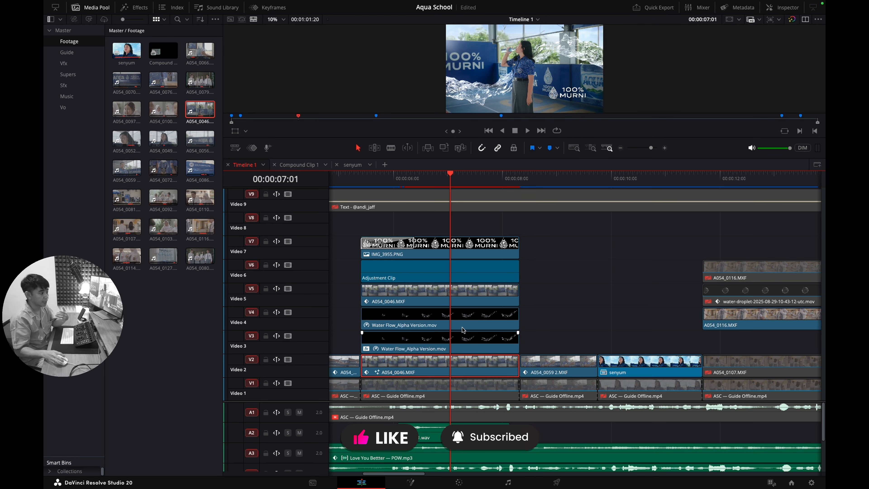
click(289, 337)
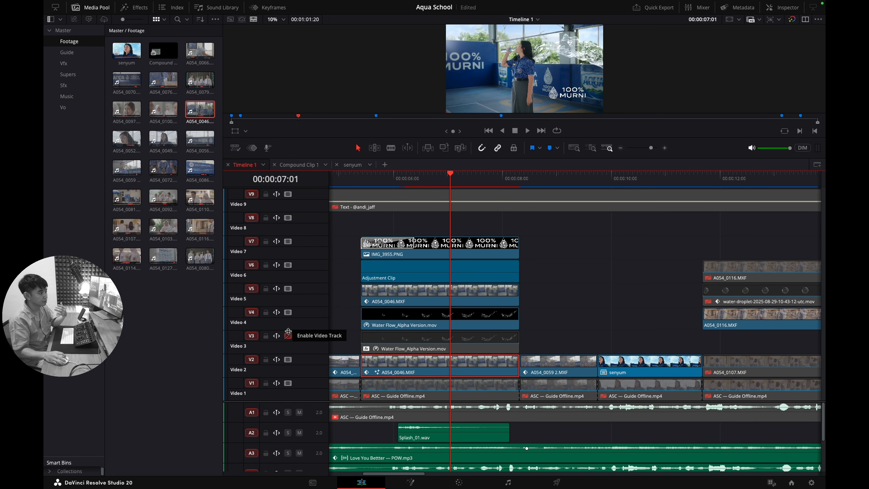
- Disable the Video 4, Video 5 and Video 6 tracks
click(289, 288)
click(288, 312)
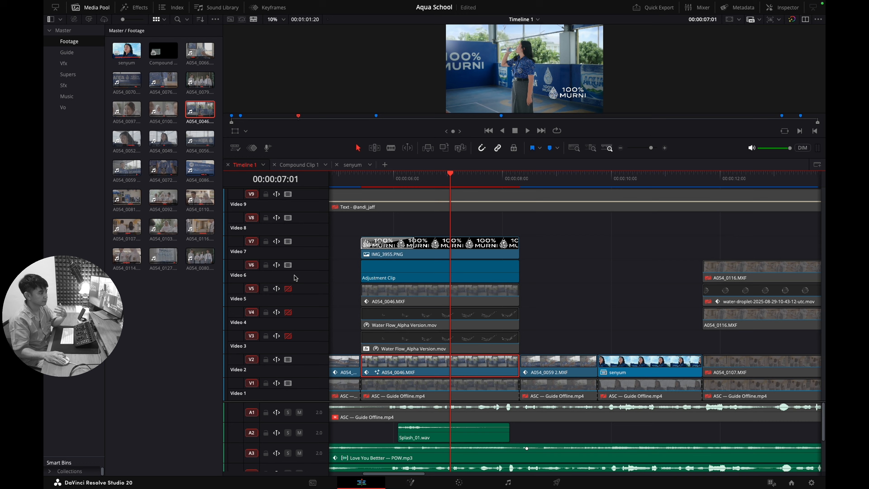
click(288, 266)
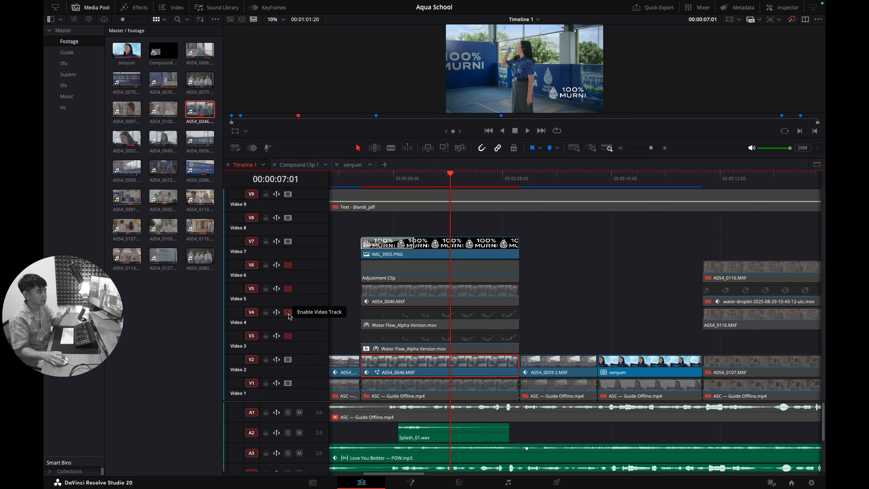
- Enable the Video 3 and Video 4 water tracks again and view the frame full screen
click(288, 336)
click(288, 313)
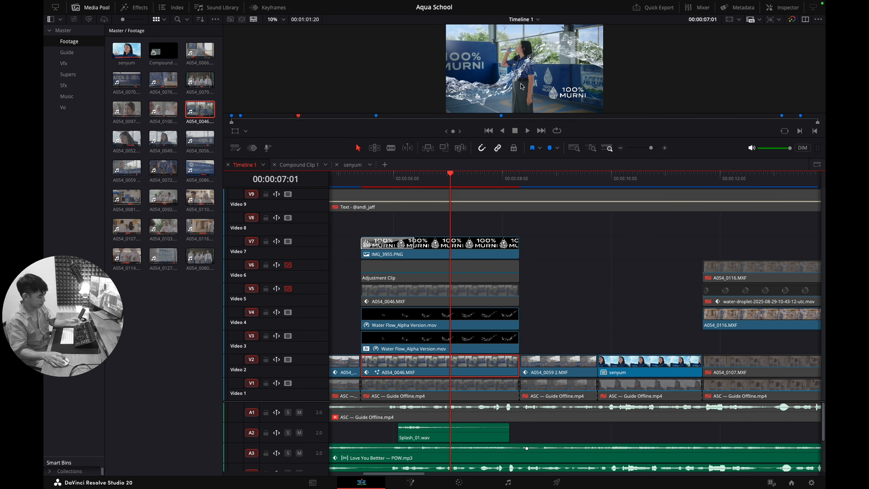
key(super+f)
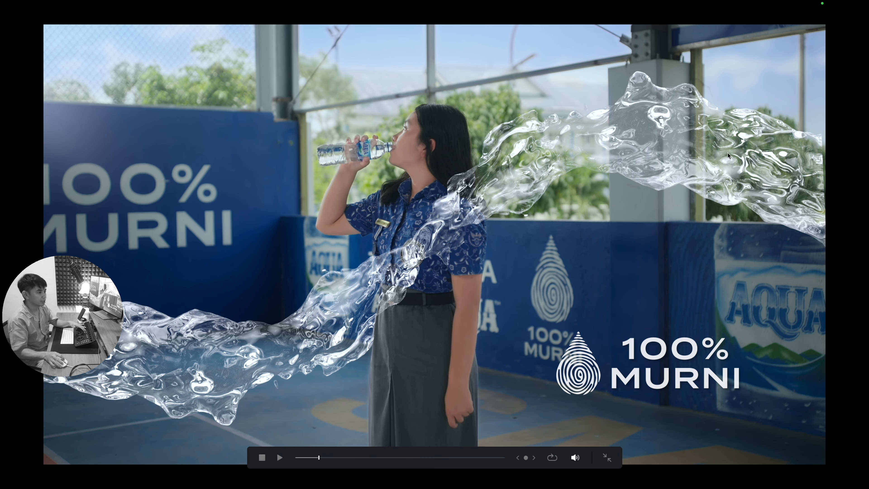
key(Escape)
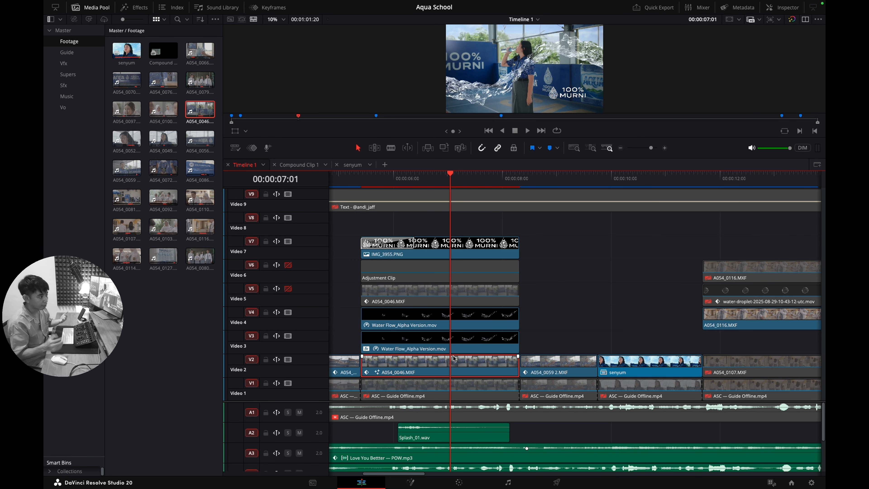
- Select A054_0046.MXF on Video 5, enable that track, and open clip 06's node graph on the Color page
click(451, 298)
click(288, 289)
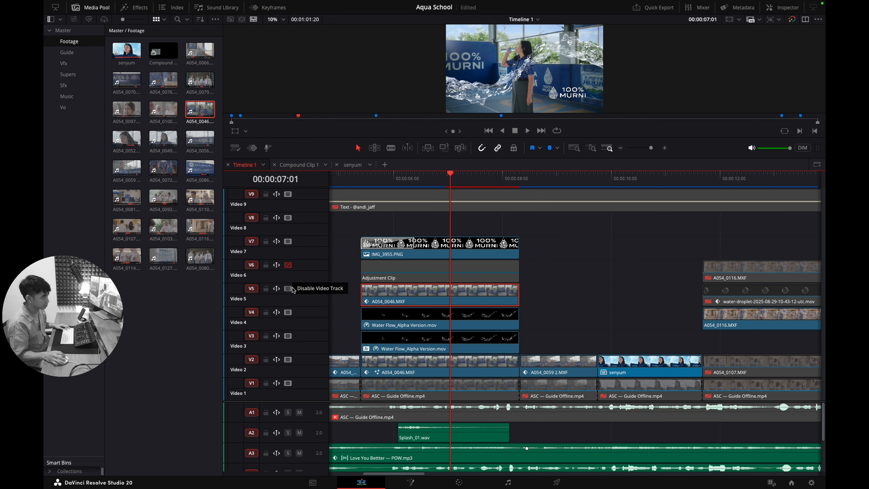
click(465, 485)
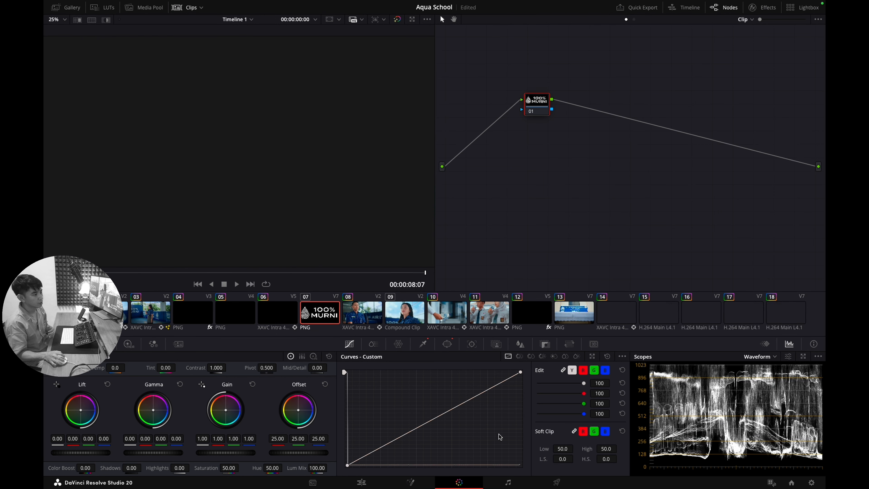
click(280, 319)
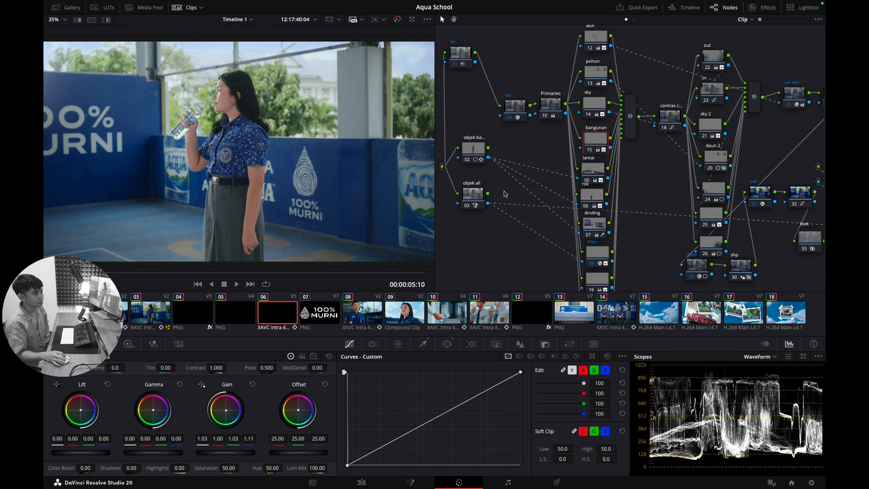
- Examine the AI Magic Mask of the "objek all" node 03, and the neighboring node 02
click(483, 195)
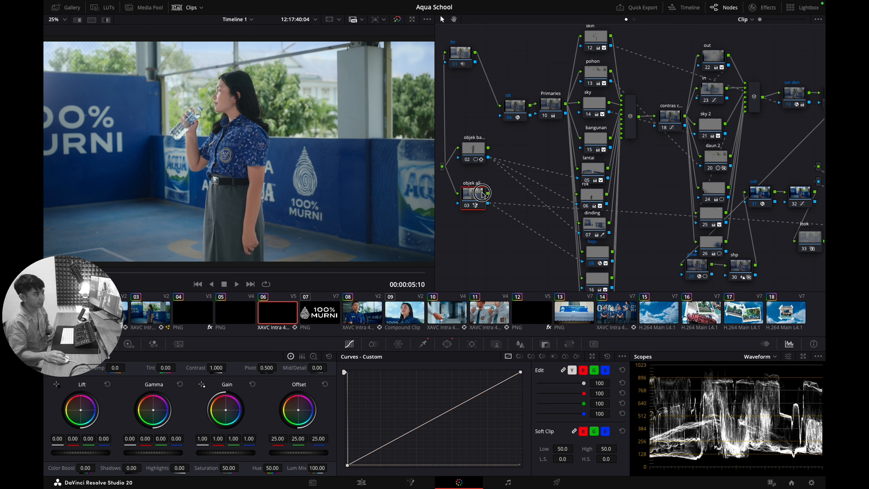
click(496, 344)
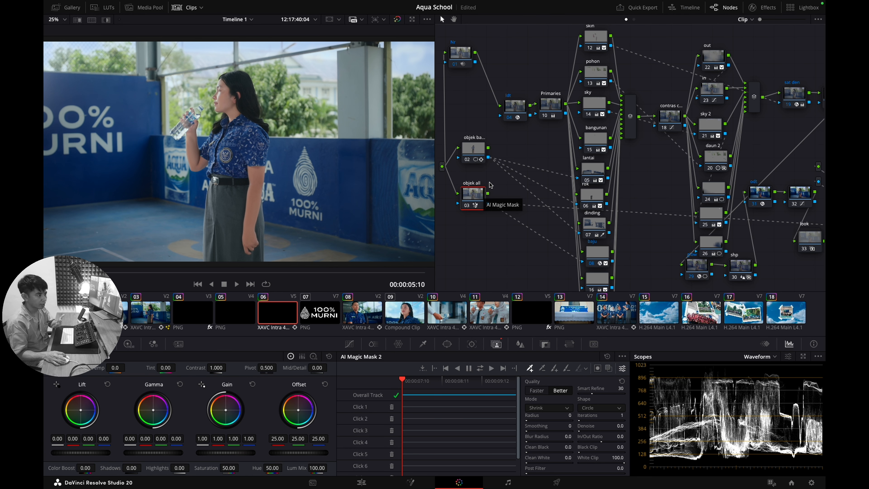
click(482, 154)
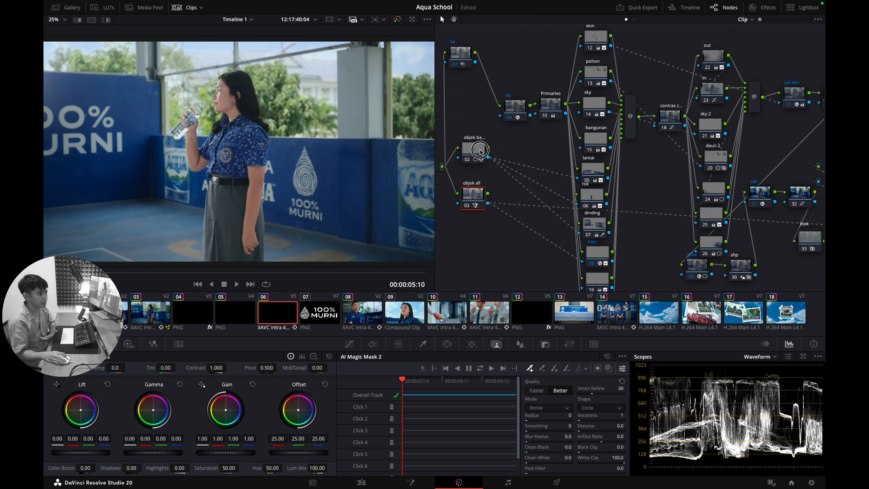
- Move node 09 above node 31 and check the graph's Add Alpha Output option without applying it
scroll(778, 216, right, 5)
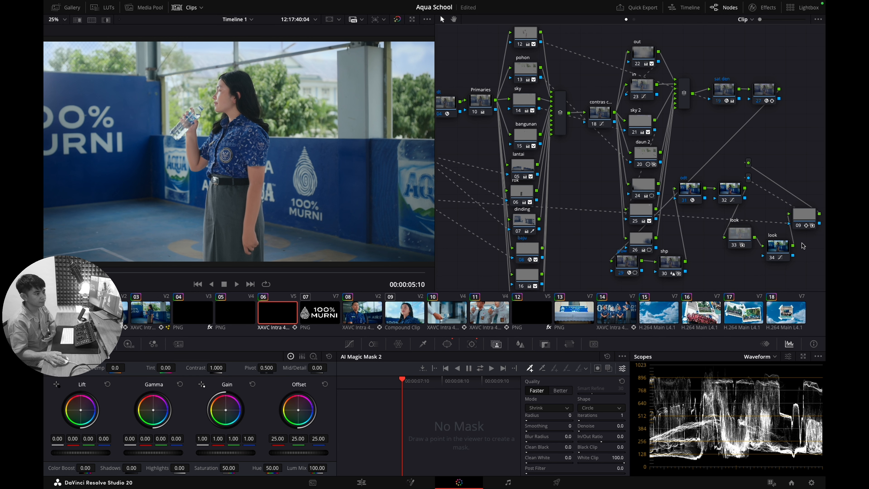
drag(812, 221, 709, 152)
scroll(589, 214, left, 5)
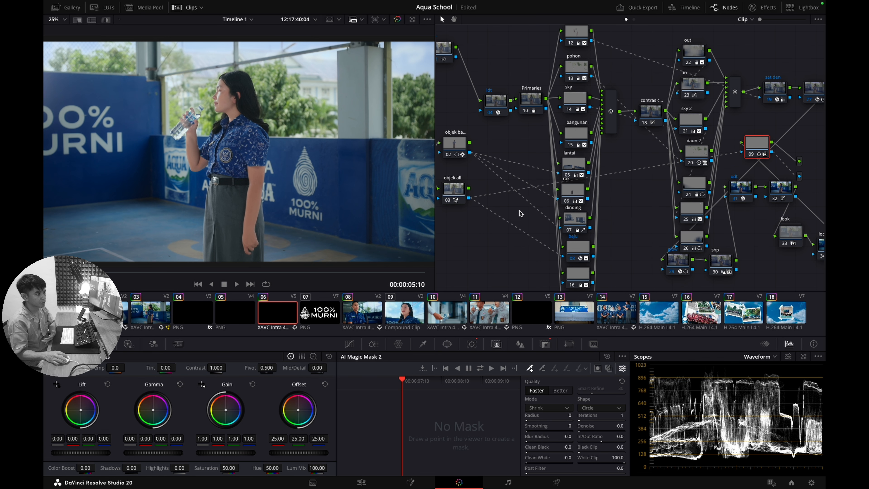
scroll(712, 176, right, 5)
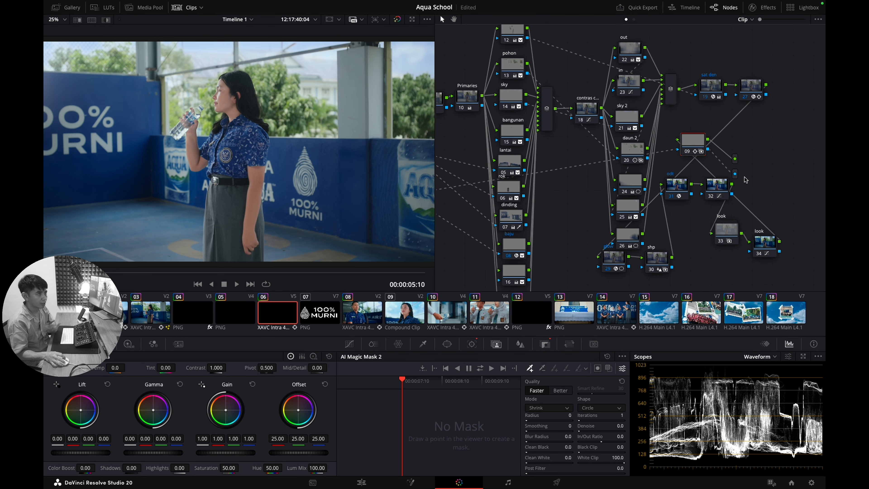
right_click(739, 183)
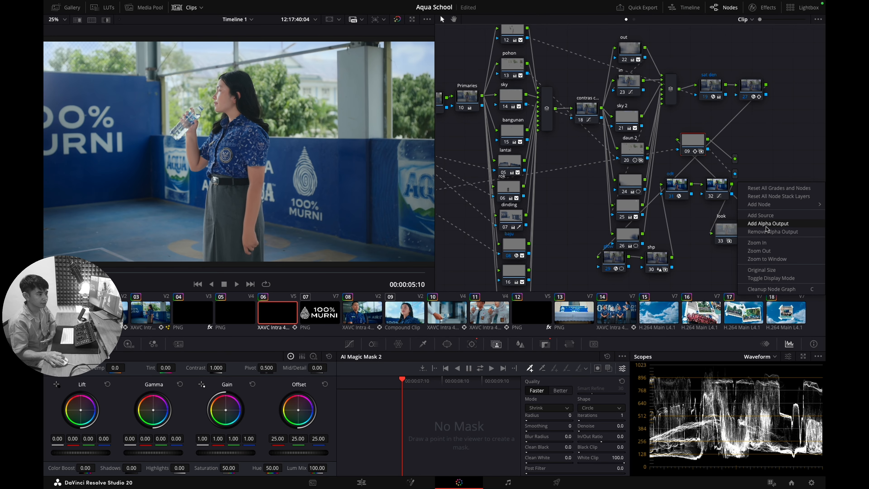
click(759, 144)
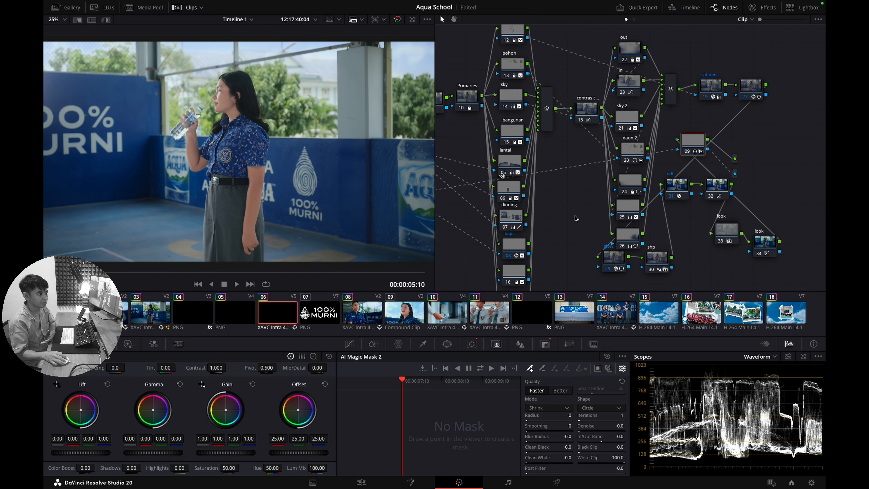
- Inspect the person mask of node 03 in highlight view at the clip's start and at 00:00:08:07
drag(576, 219, 691, 219)
click(465, 188)
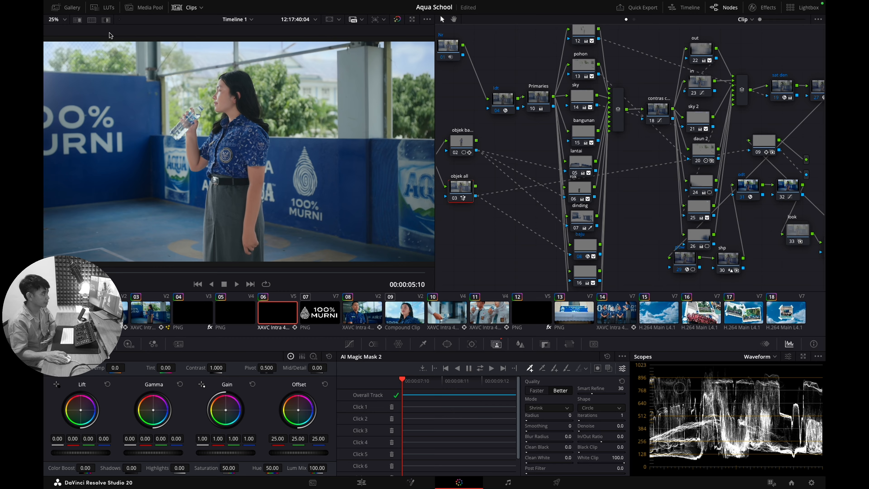
click(106, 19)
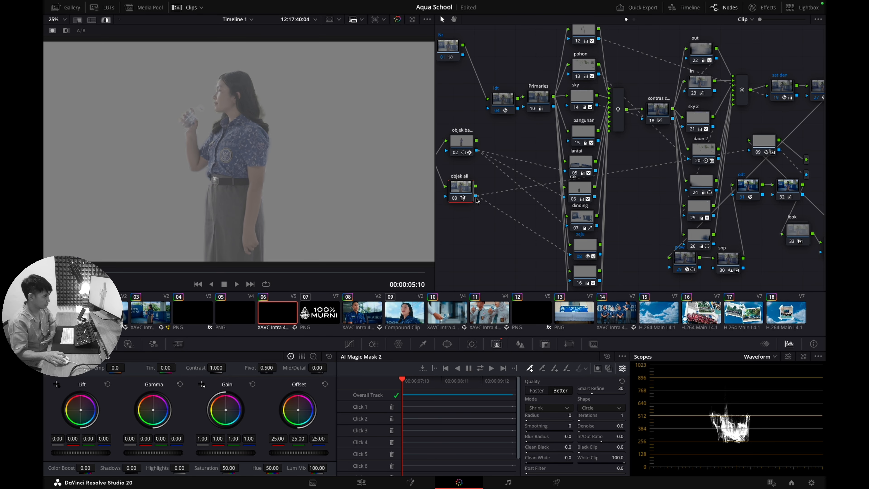
click(106, 21)
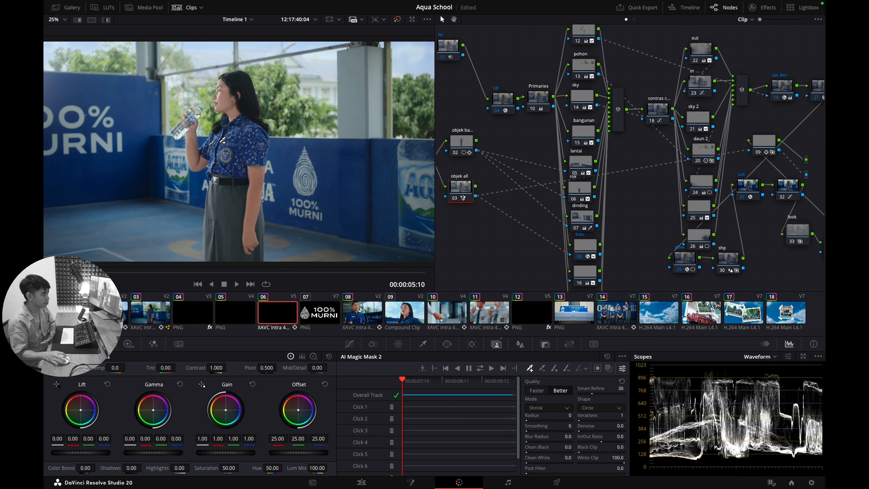
drag(204, 273, 482, 282)
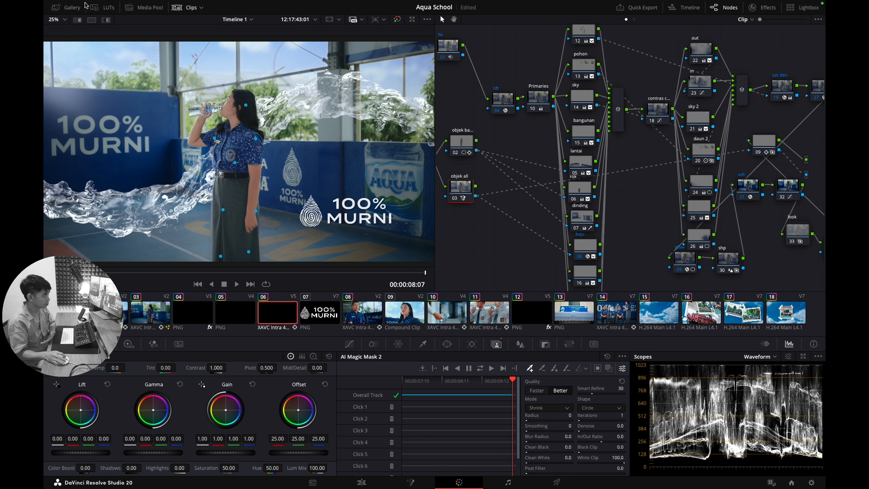
click(106, 21)
click(107, 21)
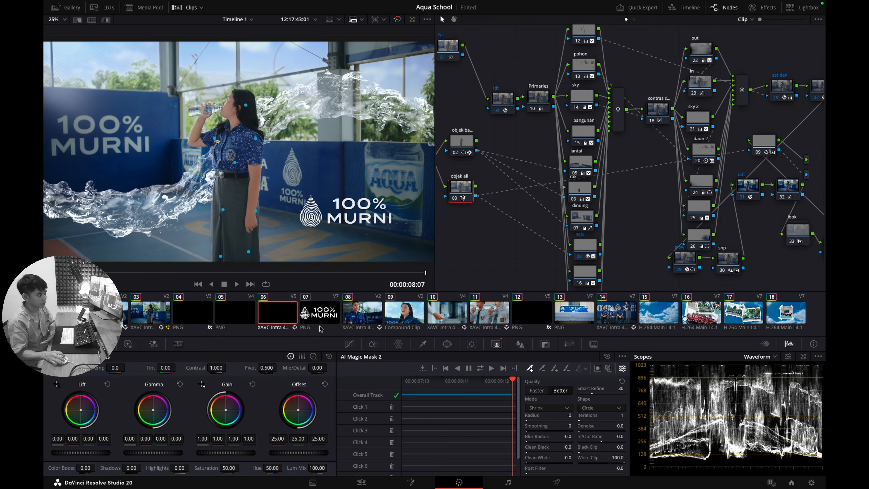
- Return to the Edit page and compare the shot at 00:00:06:15 with and without the Video 6 adjustment clip
click(362, 482)
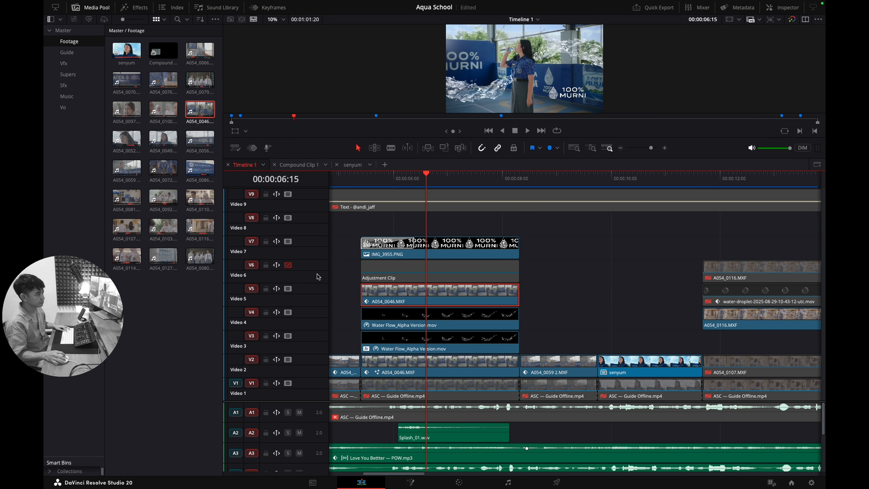
click(288, 265)
click(287, 265)
click(288, 264)
click(287, 264)
click(288, 265)
click(288, 265)
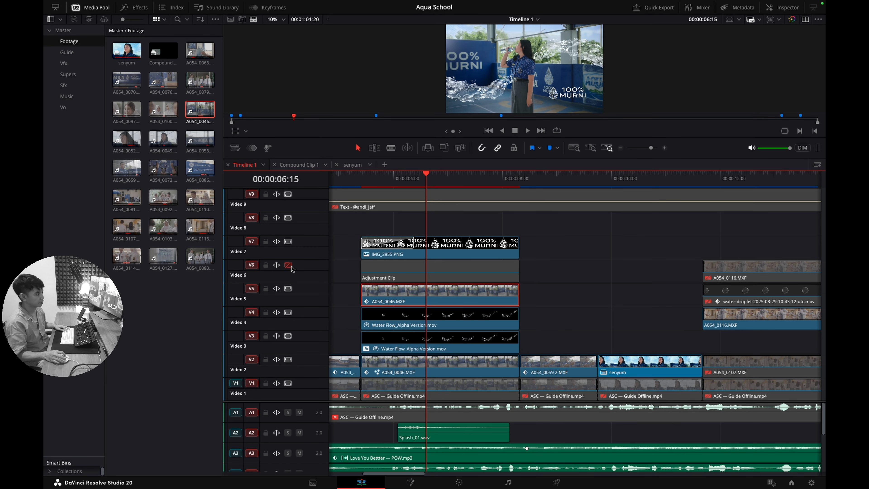
click(289, 265)
click(289, 266)
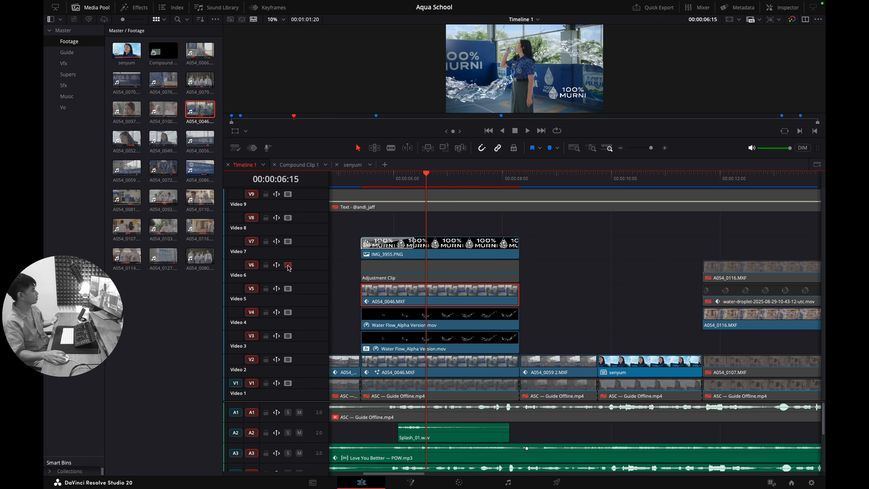
- At 00:00:08:04, enable the Video 6 track and point out the stacked clips beneath the adjustment clip by selecting them
click(511, 180)
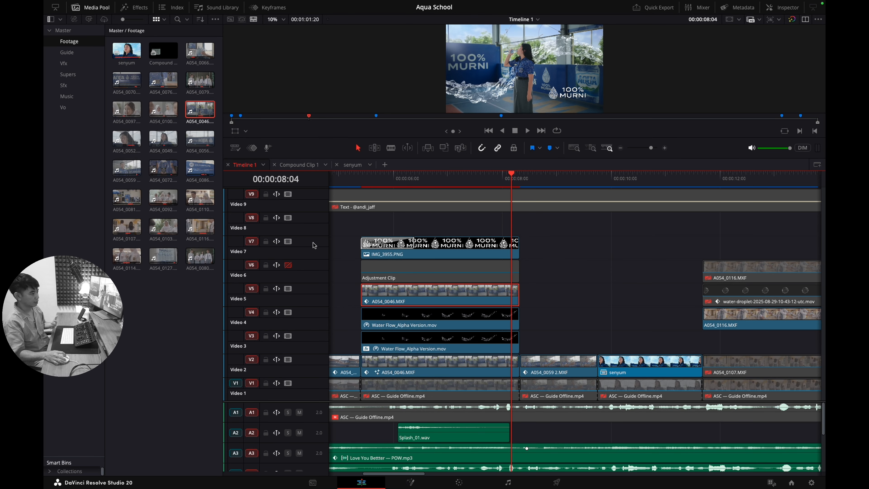
click(289, 269)
click(289, 269)
click(289, 269)
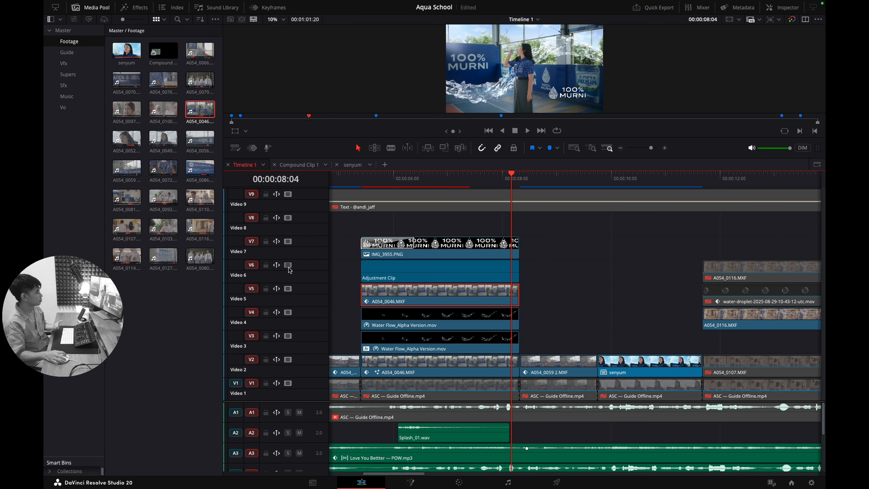
drag(344, 295, 454, 378)
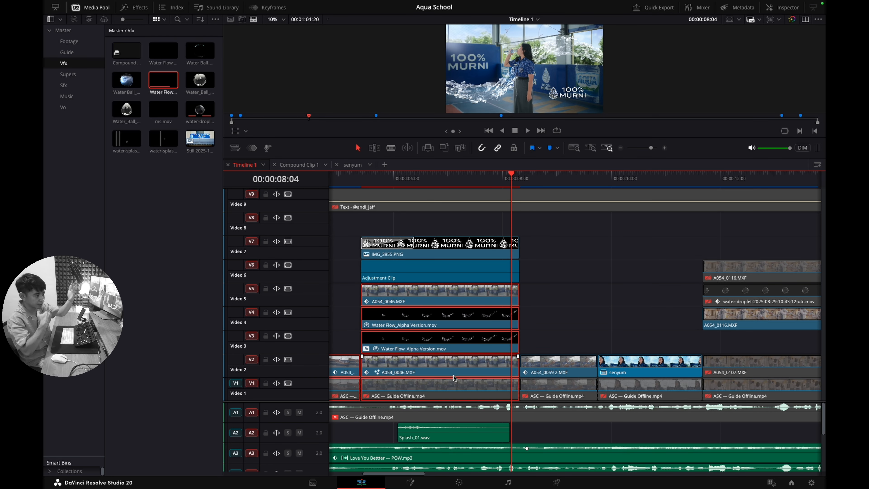
click(448, 329)
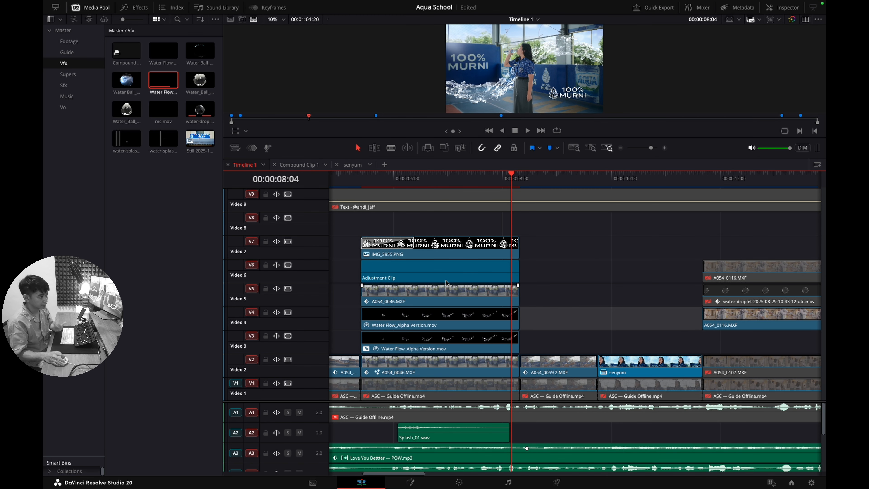
- Open Adjustment Clip 07 on the Color page and survey its node graph
click(459, 483)
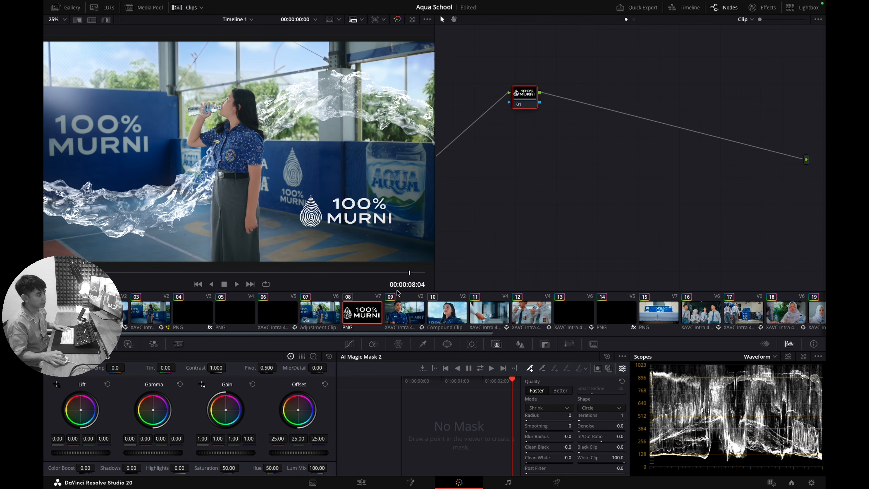
click(321, 315)
drag(492, 72, 659, 167)
drag(529, 157, 560, 185)
click(640, 191)
- Compare the image with and without the adjustment clip's parallel nodes 01, 02 and 03, one by one
click(553, 119)
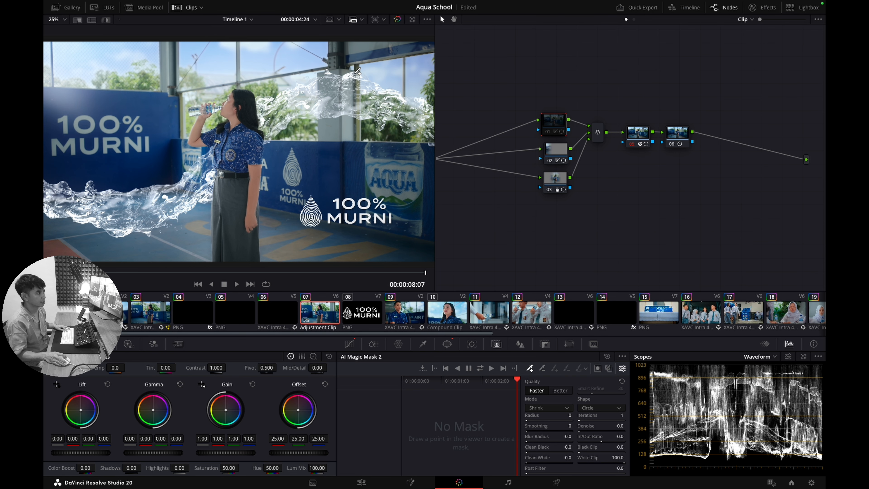
click(556, 150)
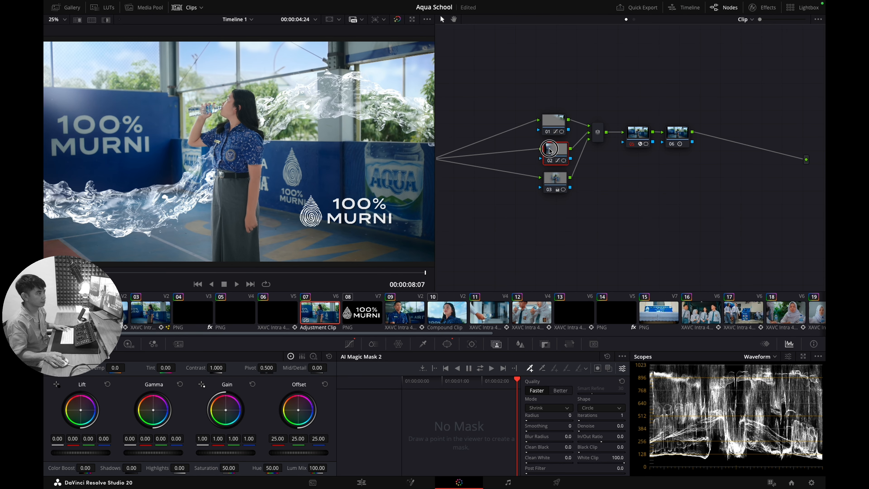
key(super+d)
click(558, 178)
key(super+d)
key(super+d)
- Review the Glow effect settings on the node after the parallel mixer, and close them
click(638, 134)
click(756, 8)
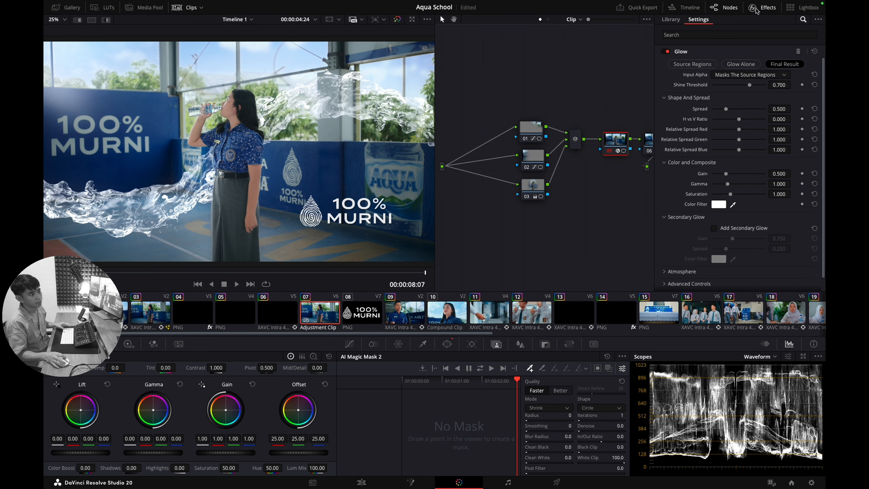
click(756, 8)
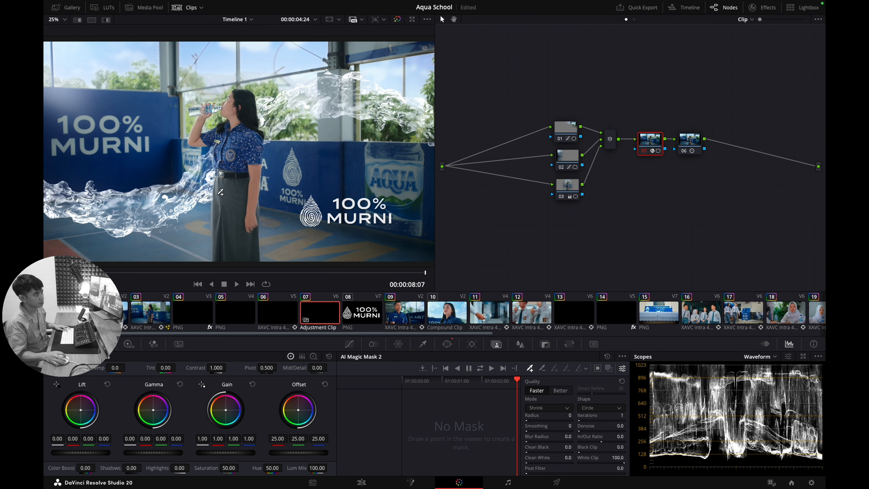
- Compare the shot with and without node 06 of the adjustment clip and return to the Edit page
click(688, 143)
key(super+d)
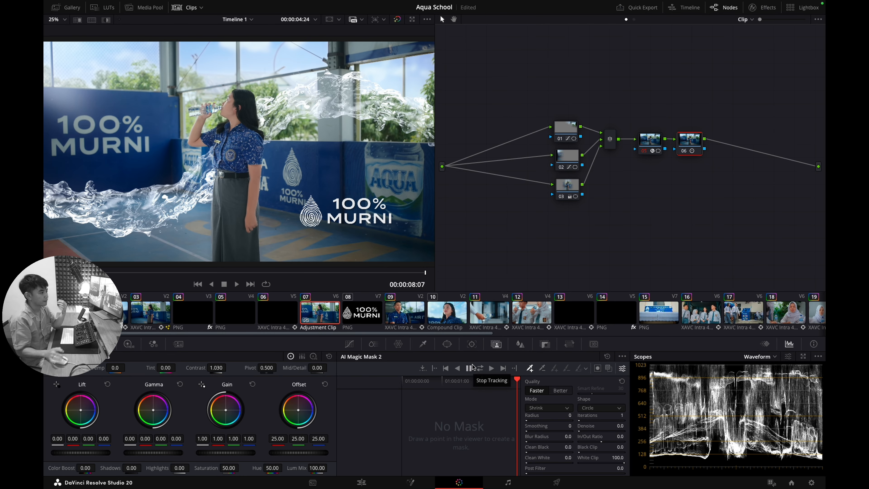
click(362, 483)
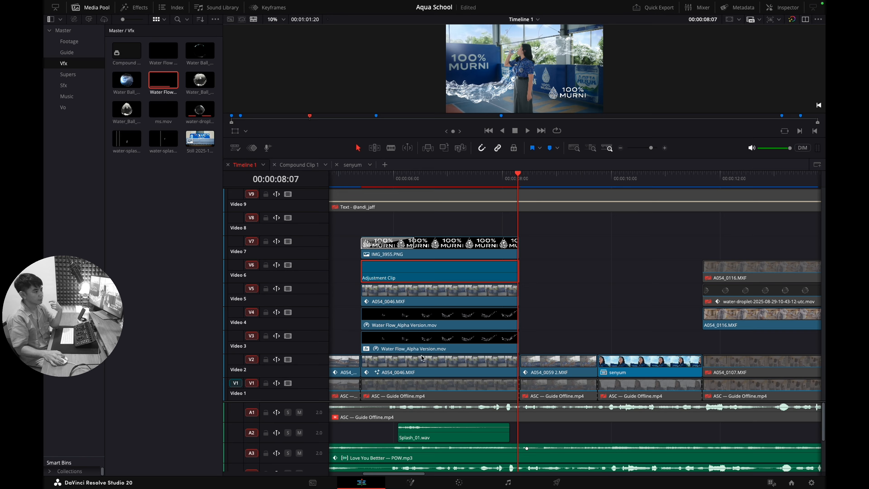
- Select both Water Flow_Alpha Version clips on Video 3 and Video 4 and look over their clip options
right_click(569, 303)
click(496, 320)
drag(537, 310, 499, 339)
right_click(498, 339)
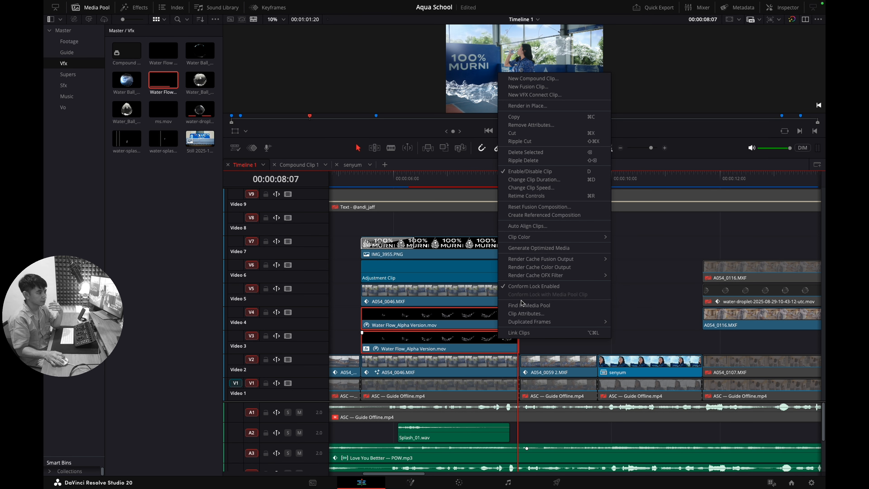
click(648, 301)
- Select the IMG_3955.PNG logo clip on Video 7 and scrub through the composited shot to 00:00:08:04
click(457, 178)
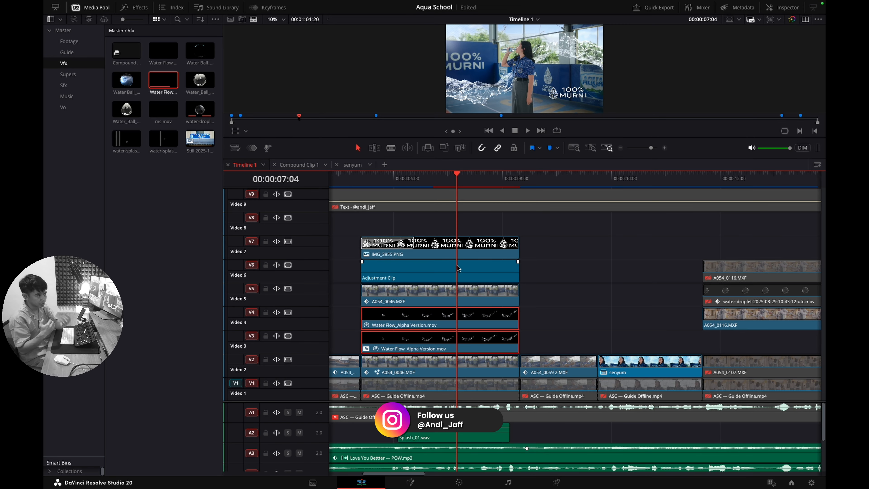
click(446, 249)
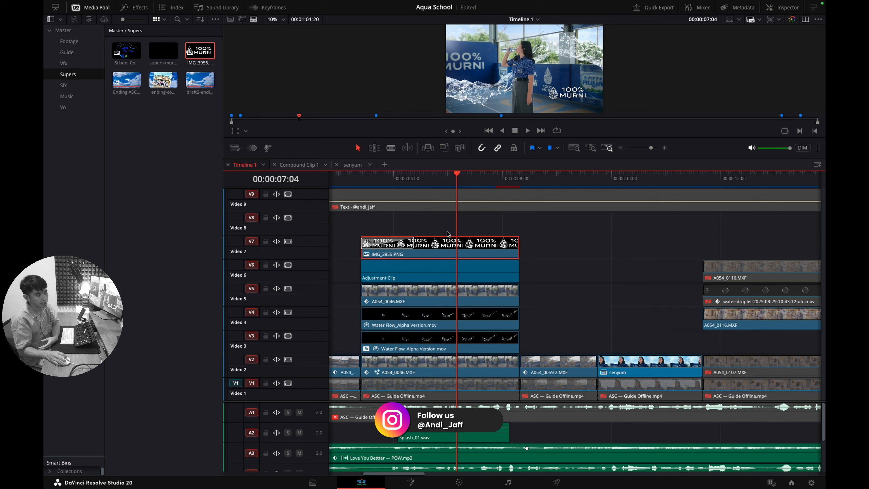
drag(478, 181, 511, 197)
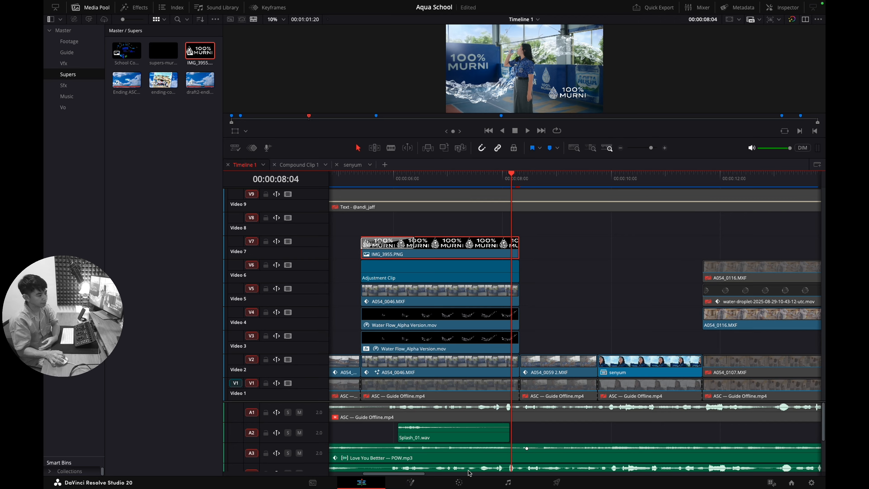
- Open clip 03 on the Color page, scrub to its water composite, and examine its full node graph with the clip thumbnails hidden
click(462, 482)
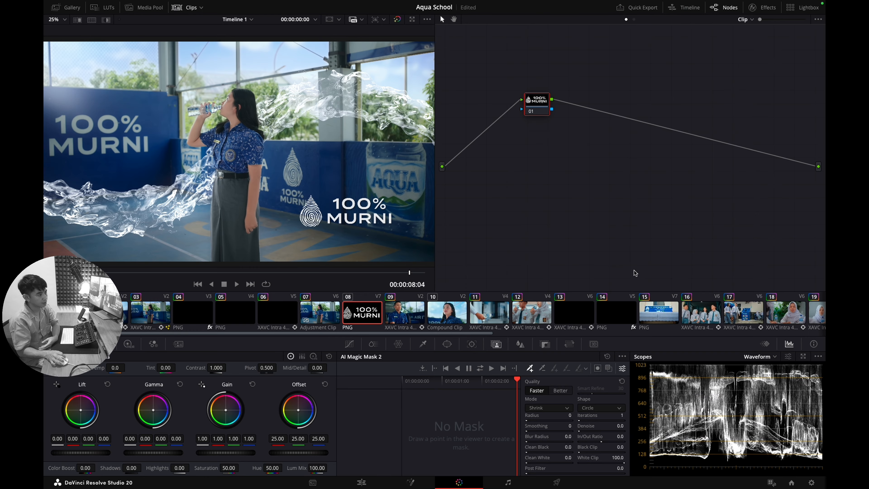
click(172, 319)
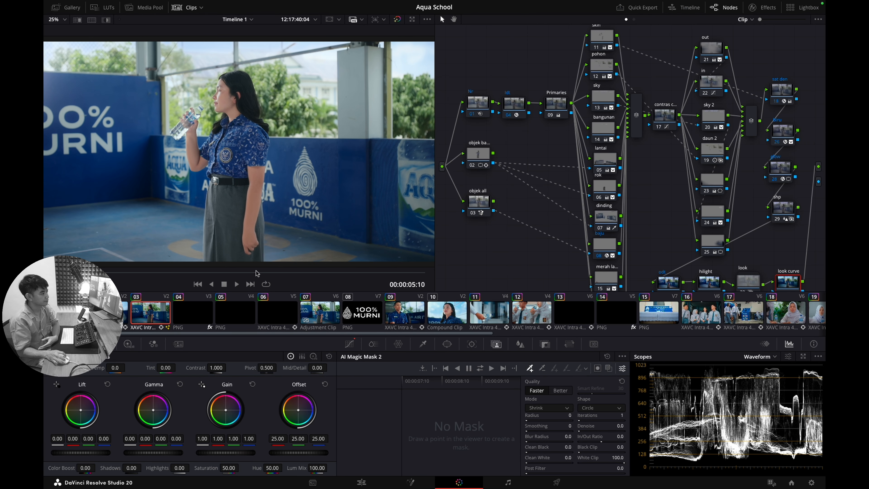
mouse_move(425, 272)
mouse_down()
mouse_move(212, 272)
mouse_move(415, 275)
mouse_up()
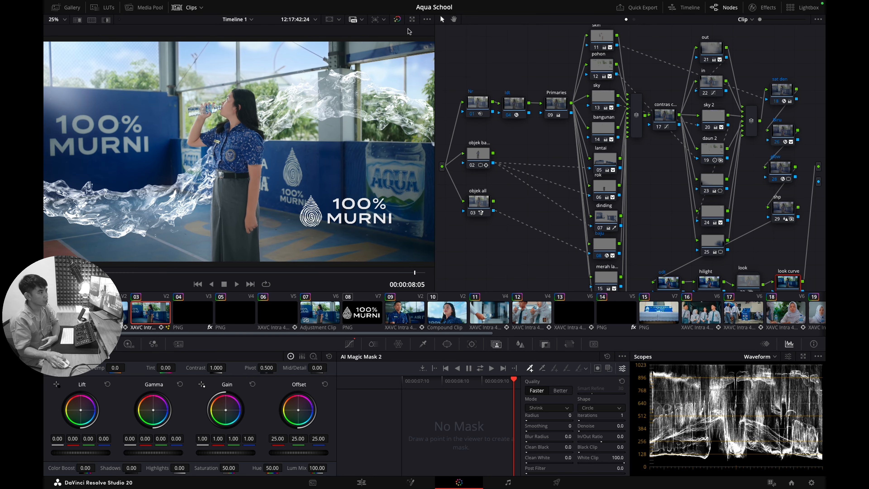
click(187, 8)
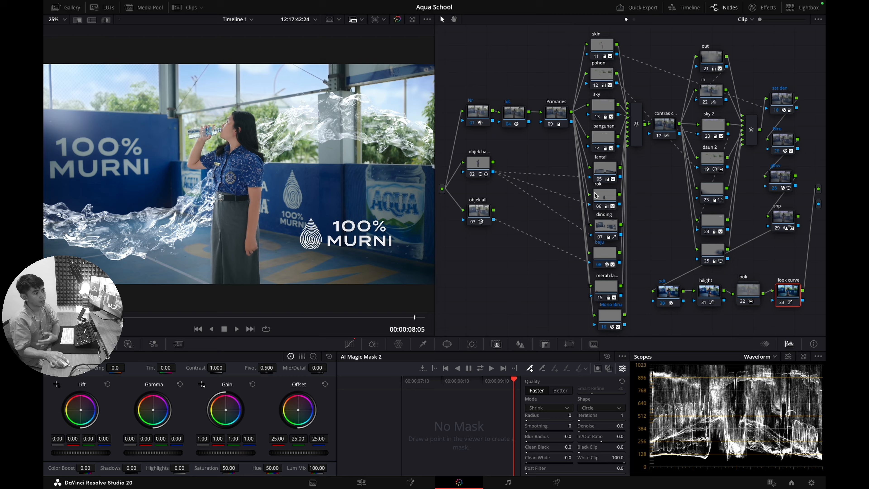
mouse_move(595, 195)
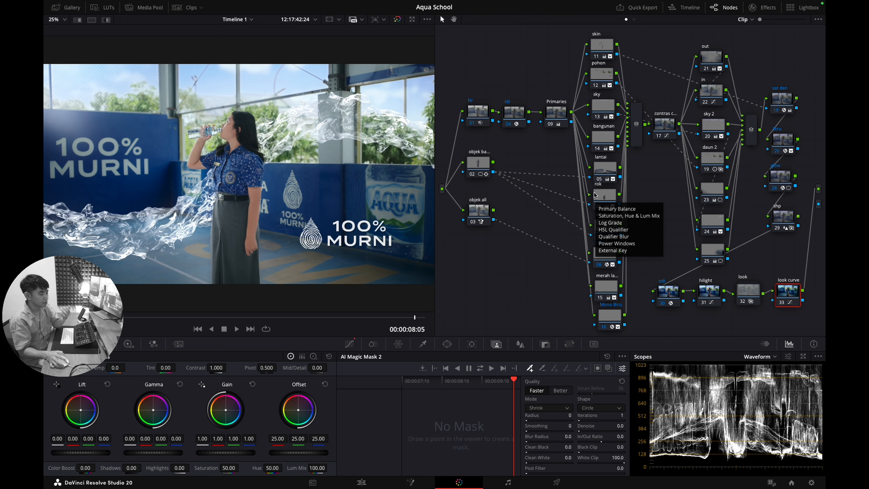
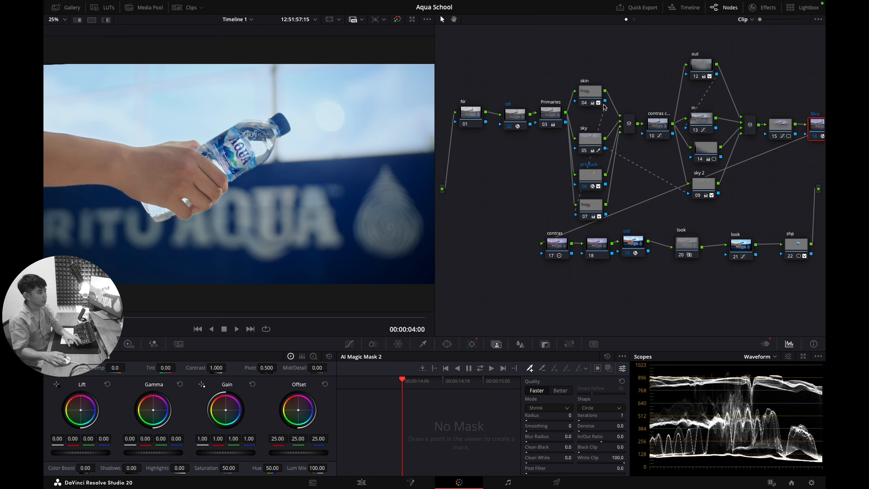
- Scrub through the bottle handover shot and review its nodes, comparing them with the node graphs of the neighbouring clips
click(334, 318)
drag(333, 317, 275, 316)
mouse_move(558, 286)
mouse_down()
mouse_move(536, 288)
mouse_move(551, 287)
mouse_up()
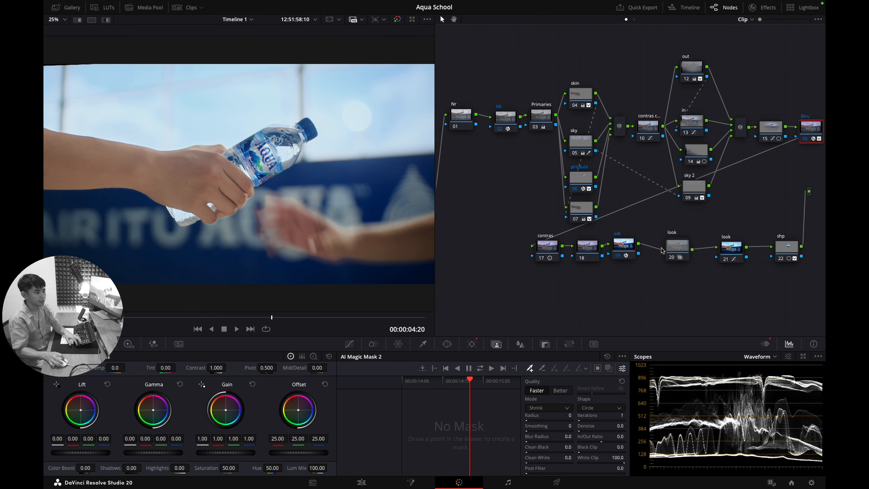
key(Up)
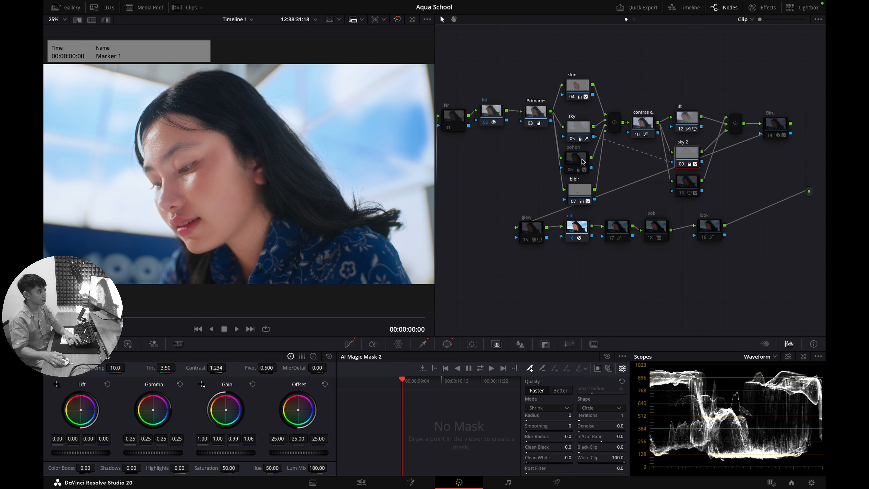
key(Down)
key(Down)
key(Down)
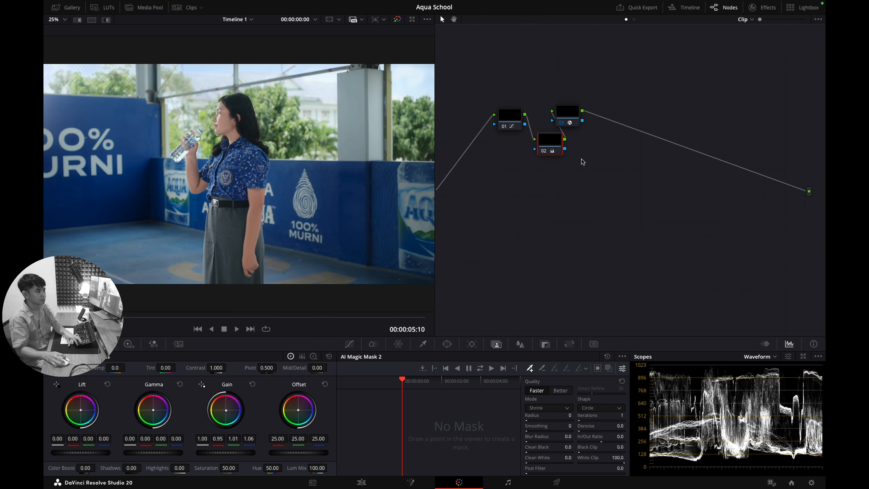
- Show the clip thumbnails again, open clip 11, and scrub to its end at 00:00:14:06 to examine its node graph
click(179, 8)
click(502, 319)
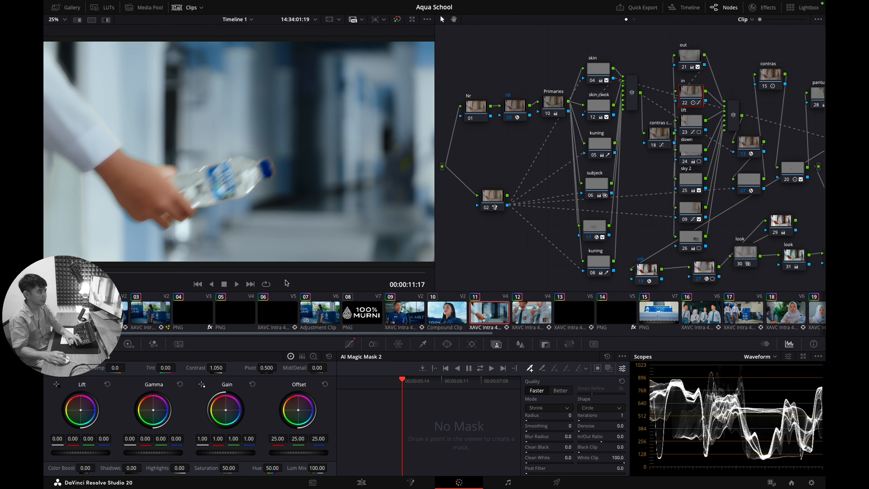
drag(369, 273, 535, 264)
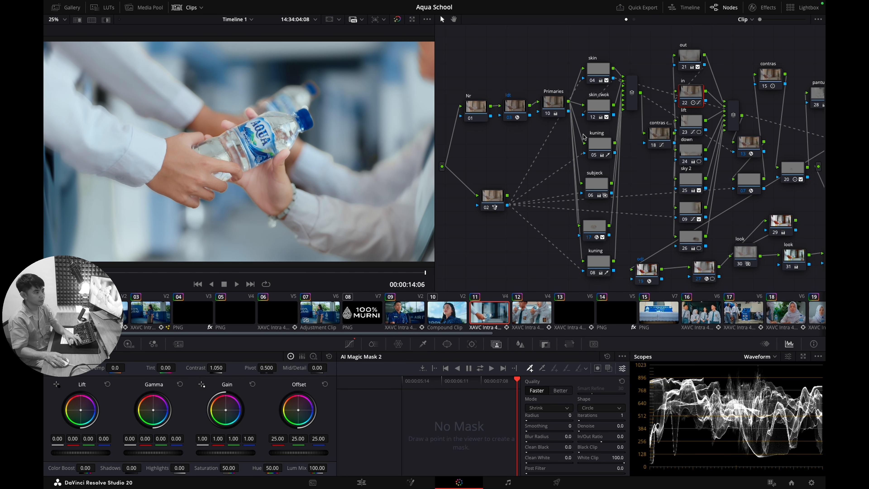
drag(657, 169, 626, 166)
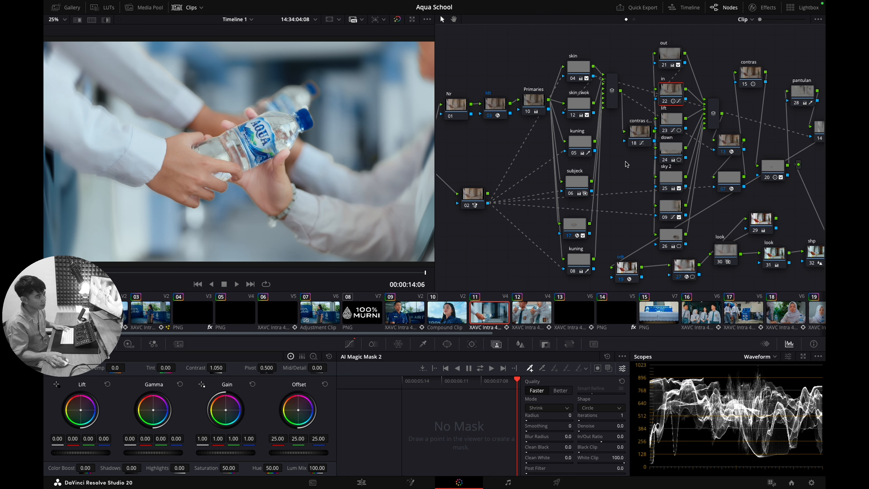
- Compare clip 11 with and without its whole grade, with the viewer zoomed out to 20%
key(alt+d)
scroll(309, 130, down, 2)
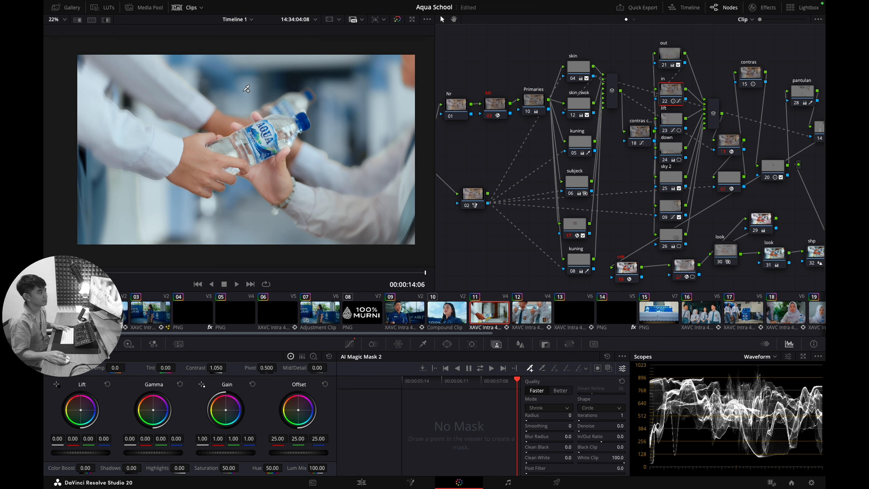
scroll(260, 92, down, 3)
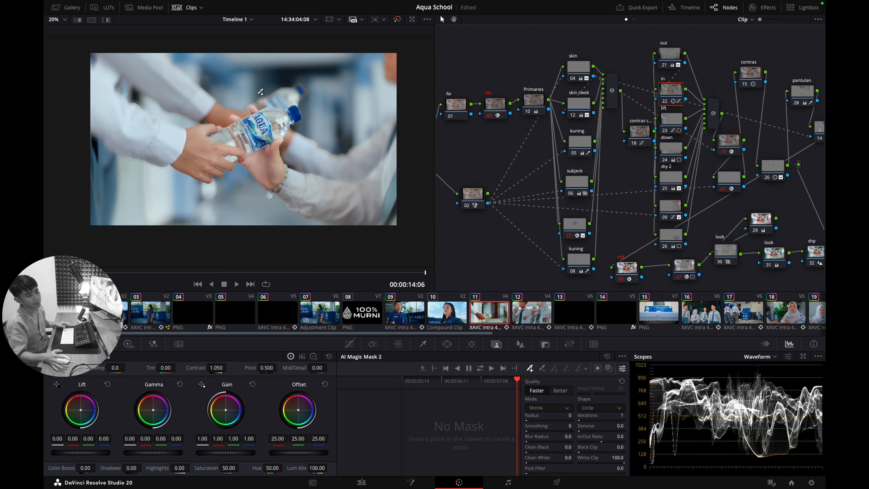
key(alt+d)
key(alt+d)
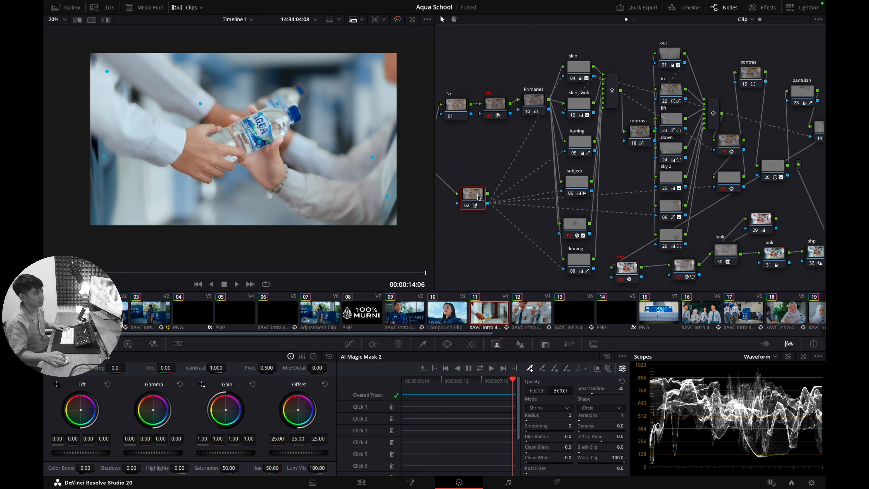
- Compare the image with and without the kuning node 05
click(579, 144)
key(super+d)
key(super+d)
key(super+d)
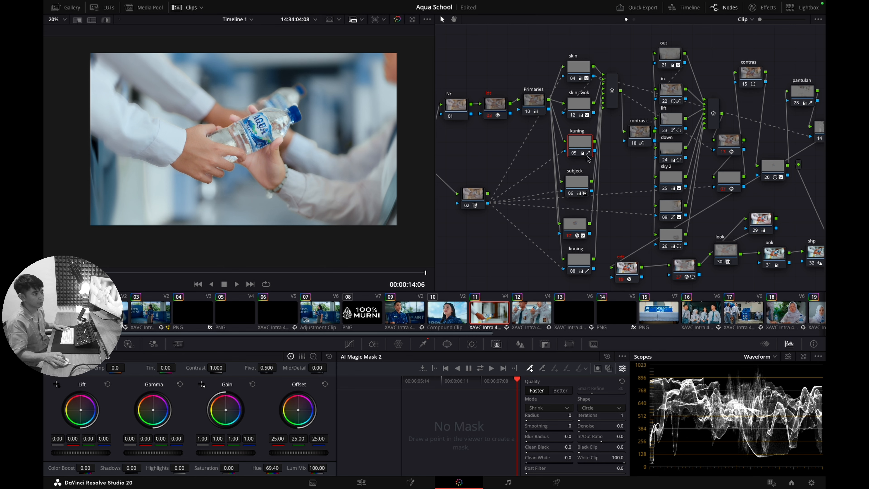
- Shift the subjeck node 06, node 07 and contrast node 18 slightly within clip 11's node graph
drag(579, 187, 582, 179)
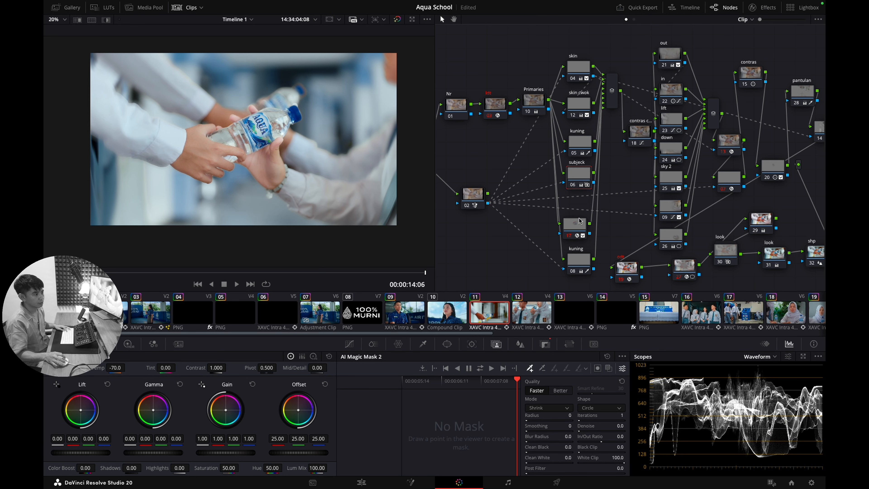
drag(580, 222, 579, 216)
drag(640, 134, 628, 132)
mouse_move(576, 218)
mouse_down()
mouse_move(583, 213)
mouse_move(580, 223)
mouse_up()
- Compare the image with and without the kuning node 08
click(578, 259)
key(super+d)
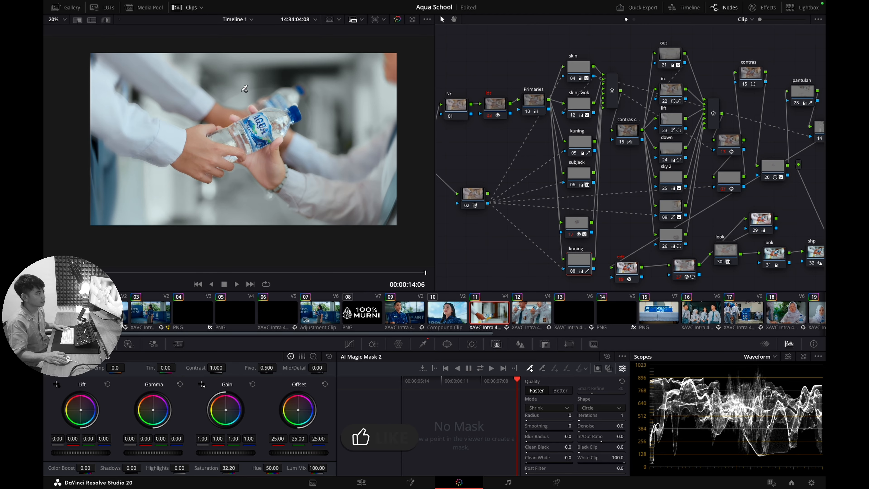
key(super+d)
key(super+d)
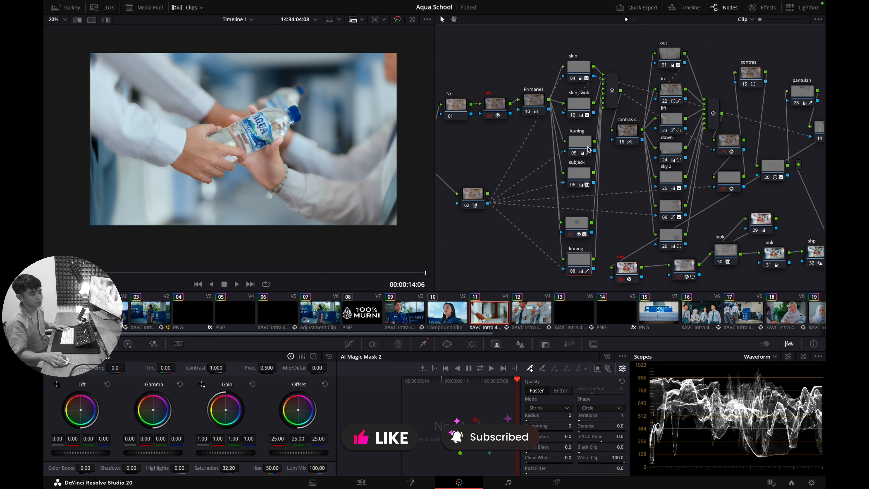
- Check Compound Clip 10 on the Color page, then switch to the Edit page and scrub the timeline around it
click(444, 317)
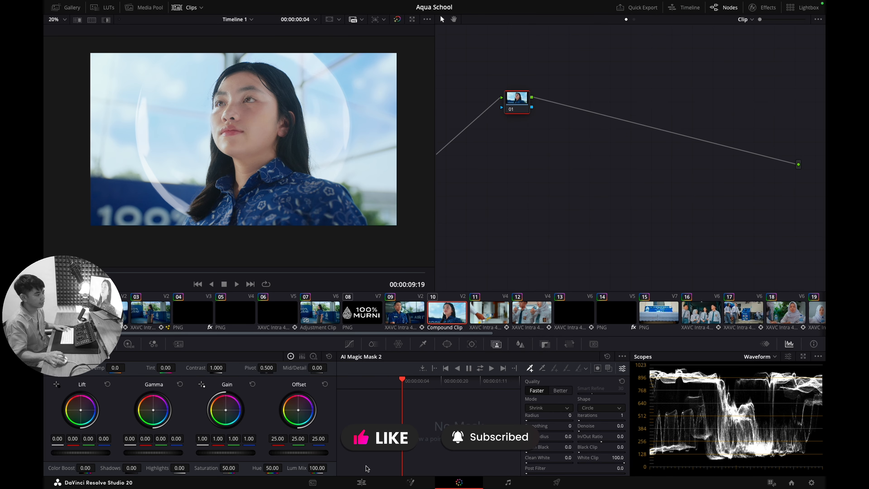
click(362, 481)
click(627, 185)
drag(627, 185, 656, 186)
- Return to clip 03 on the Color page, scrub to its end, and show its full node graph with the clip thumbnails hidden
click(506, 184)
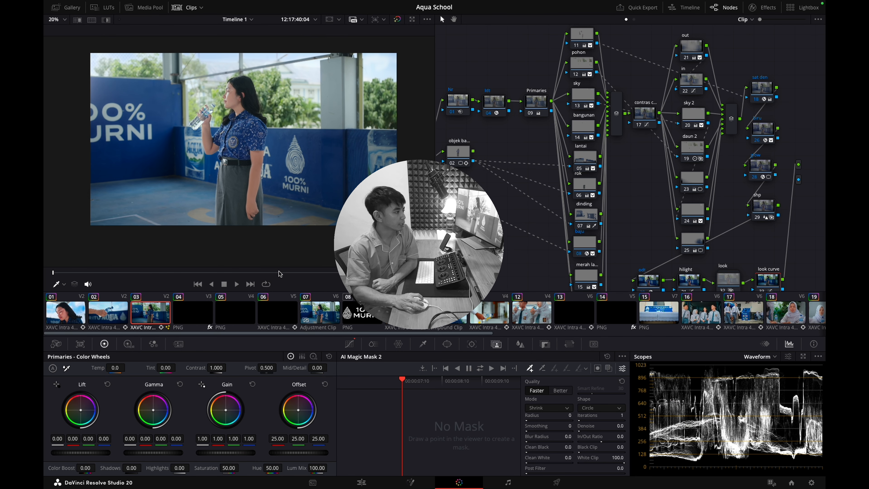
click(280, 274)
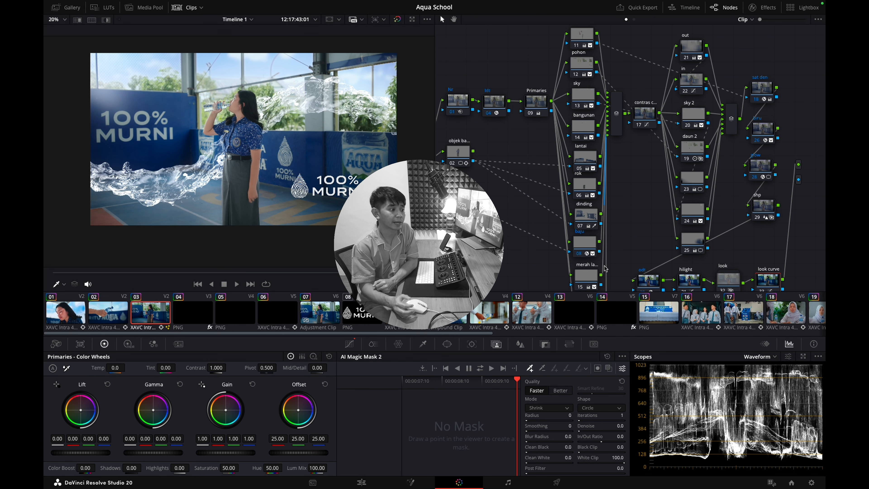
click(184, 7)
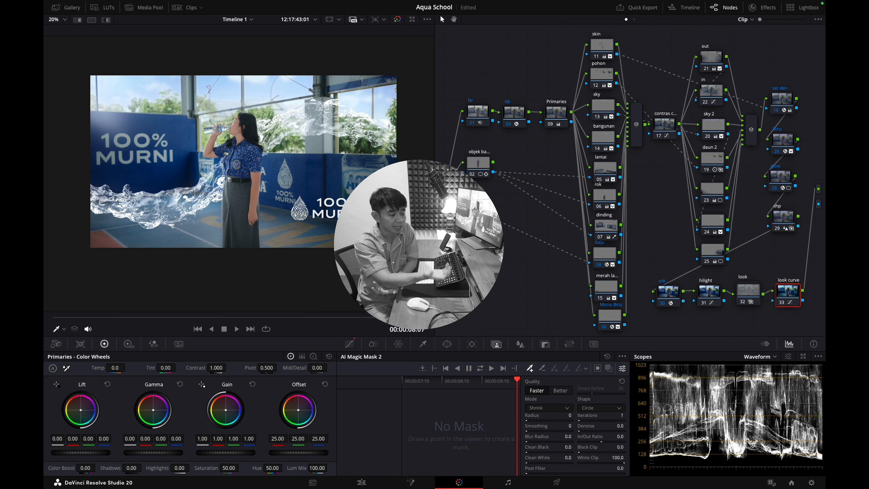